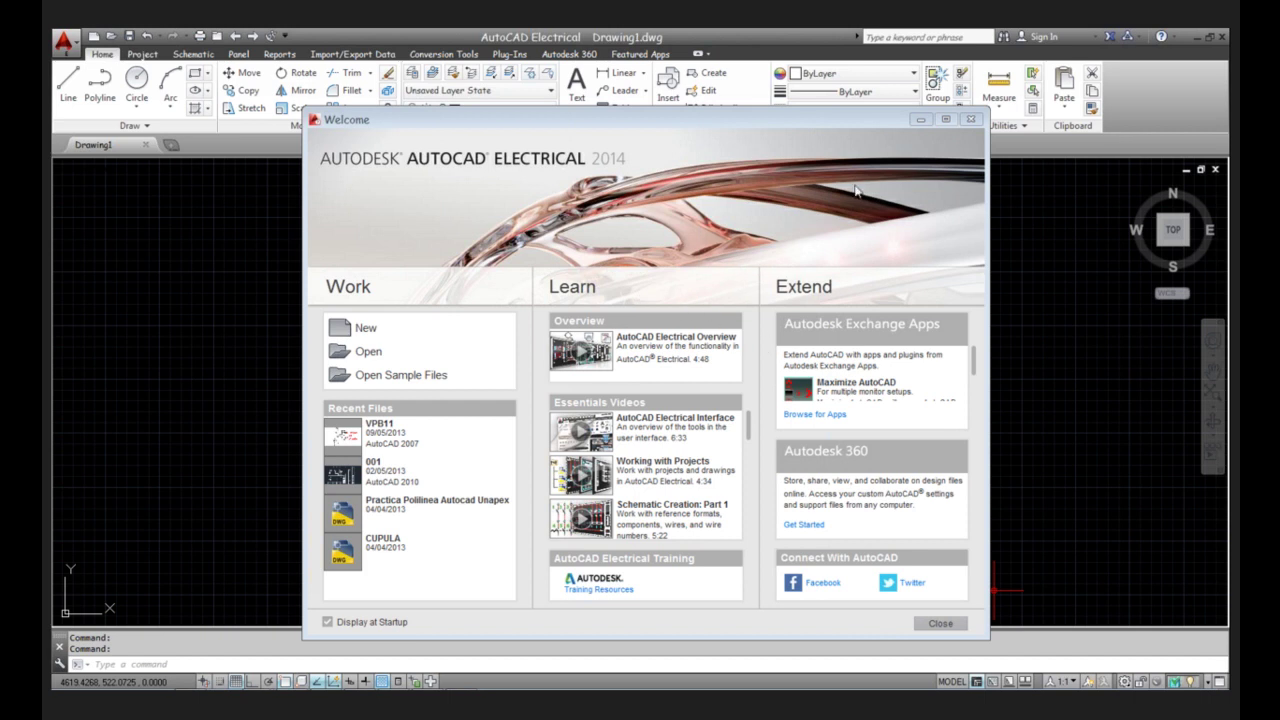
- Close the welcome window and switch to the custom ACADE workspace saved under the author's name
{"action": "left_click", "coordinate": [971, 121]}
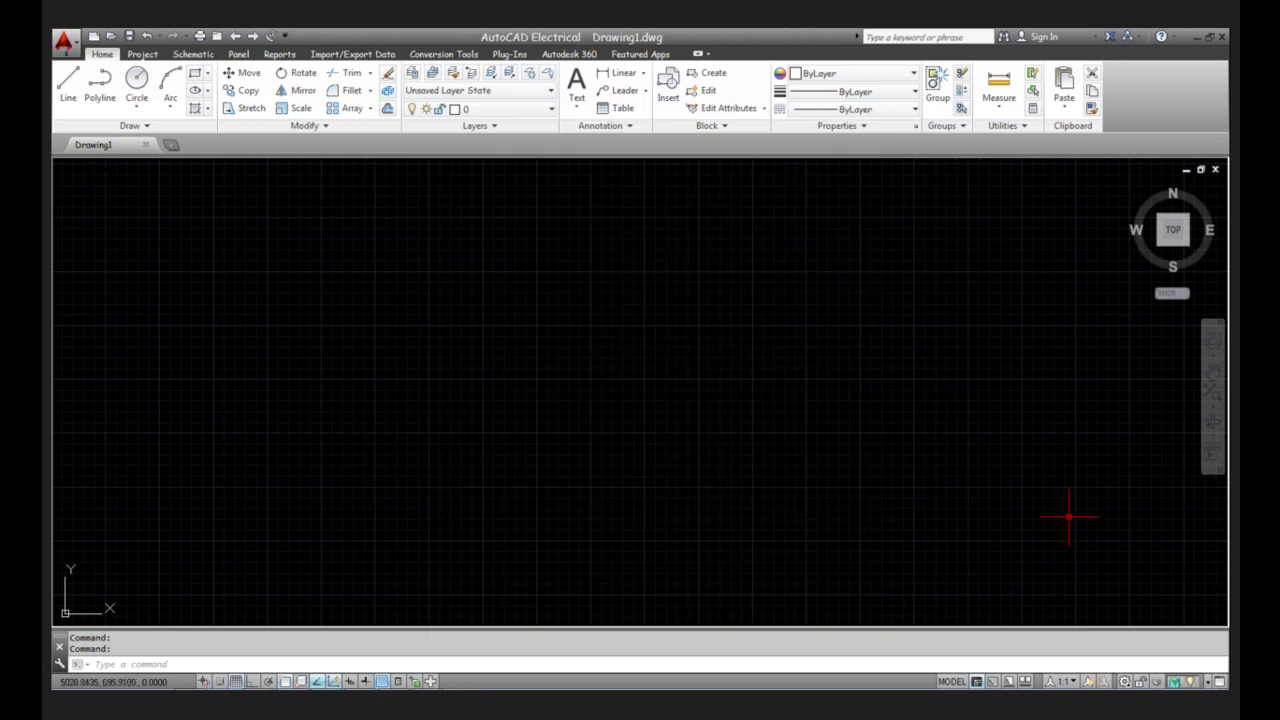
{"action": "left_click", "coordinate": [1124, 682]}
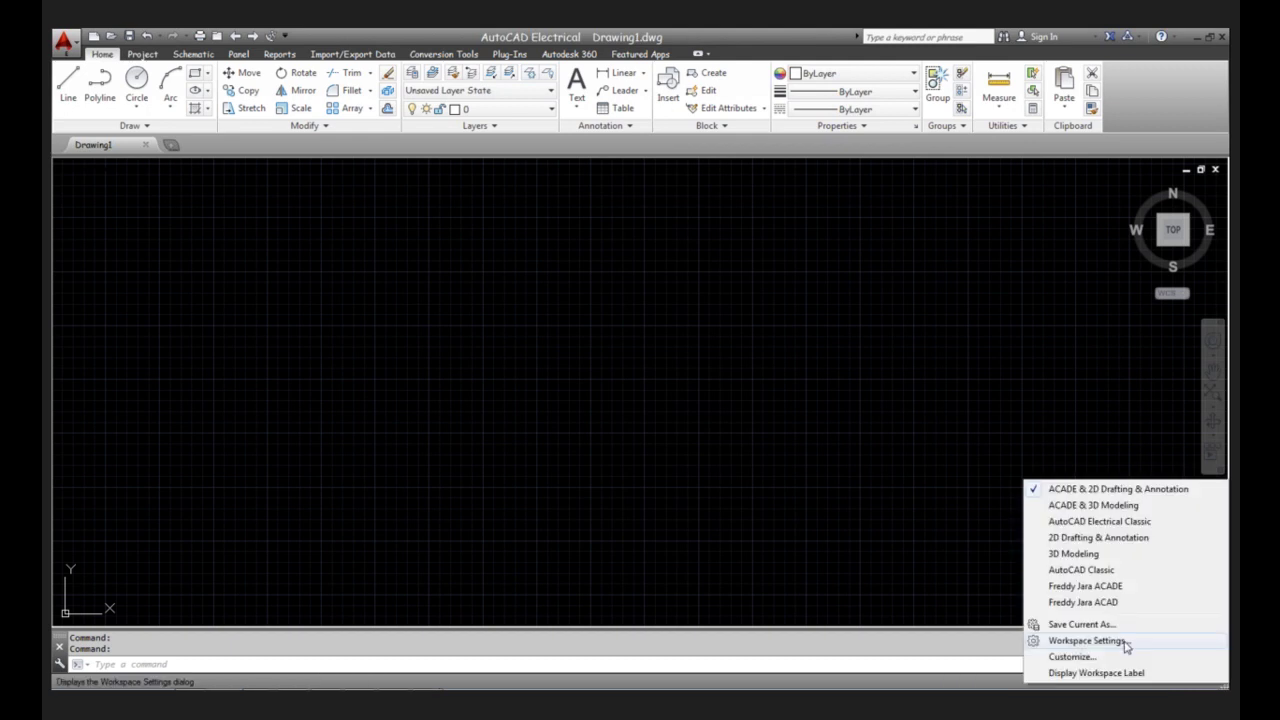
{"action": "left_click", "coordinate": [1108, 590]}
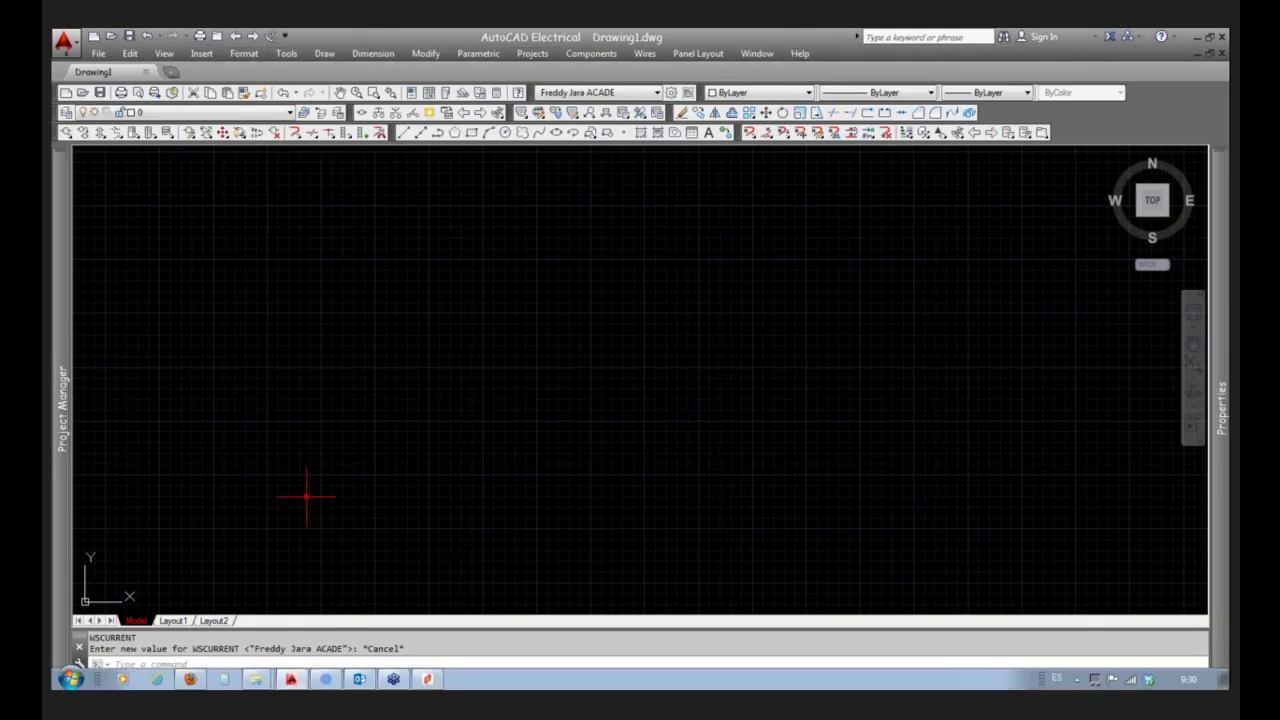
- Examine the commands available for projects, components, wires and panel layout
{"action": "mouse_move", "coordinate": [111, 74]}
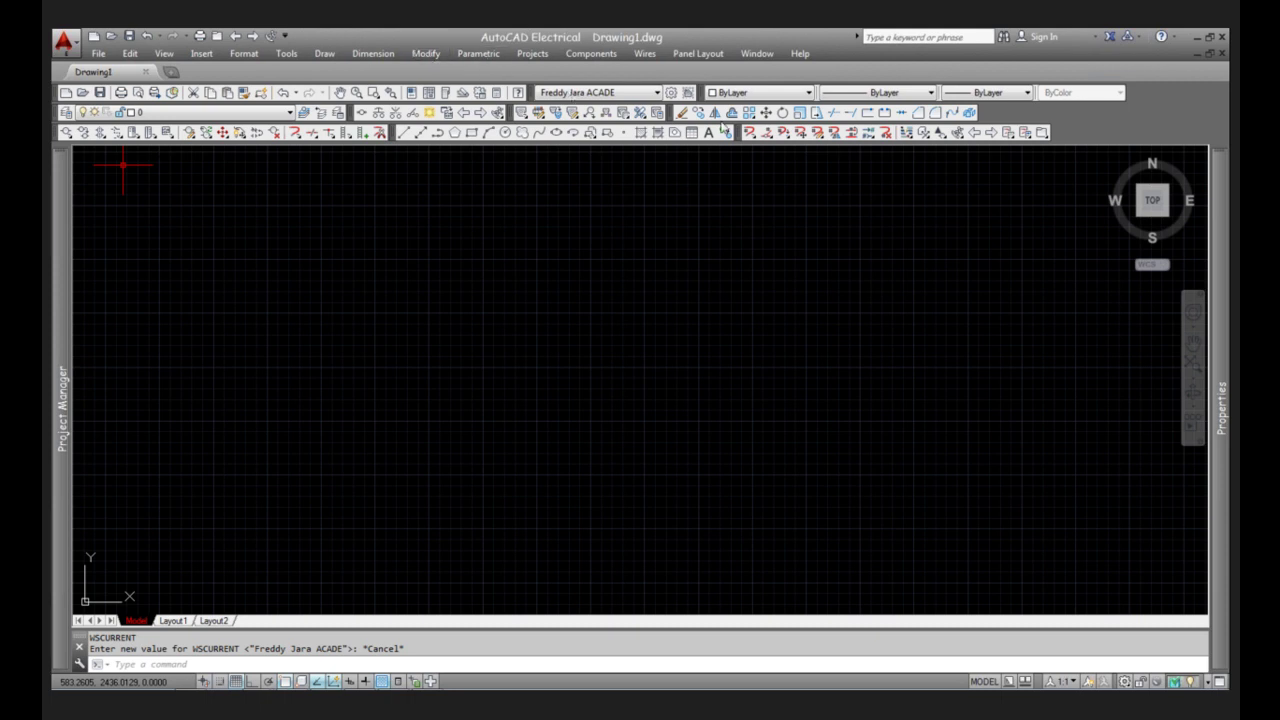
{"action": "left_click", "coordinate": [536, 55]}
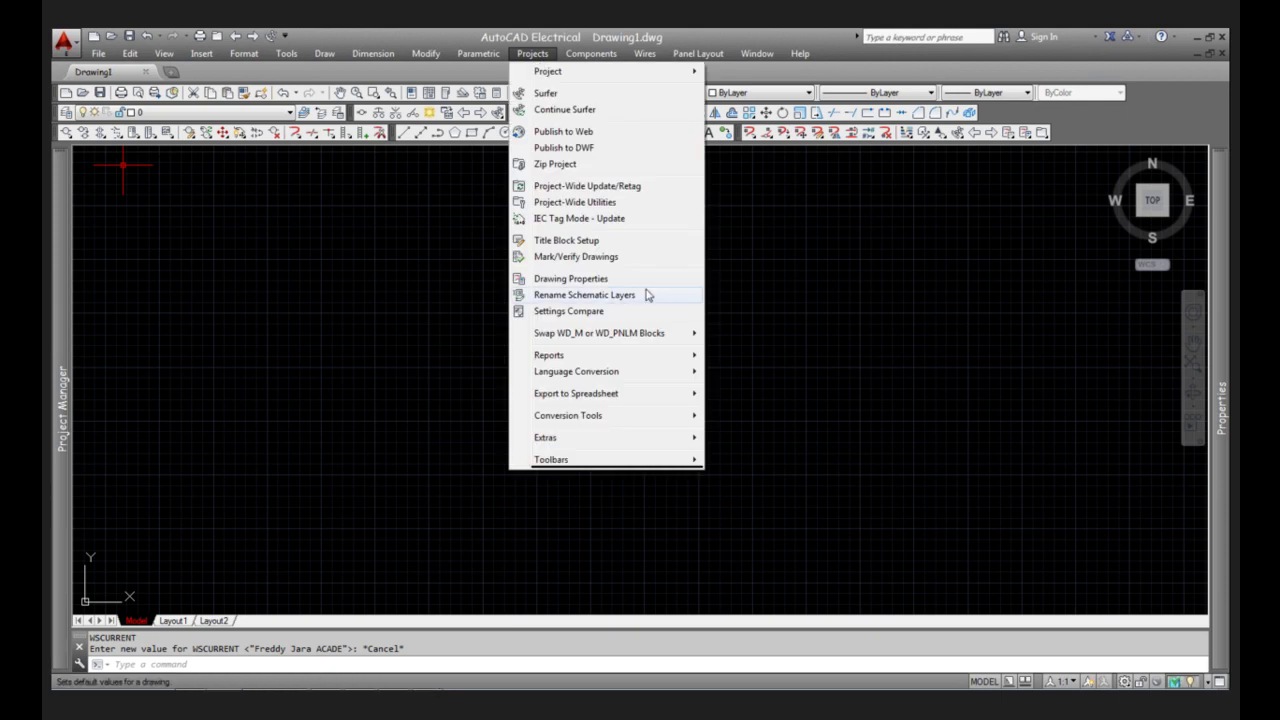
{"action": "left_click", "coordinate": [644, 53]}
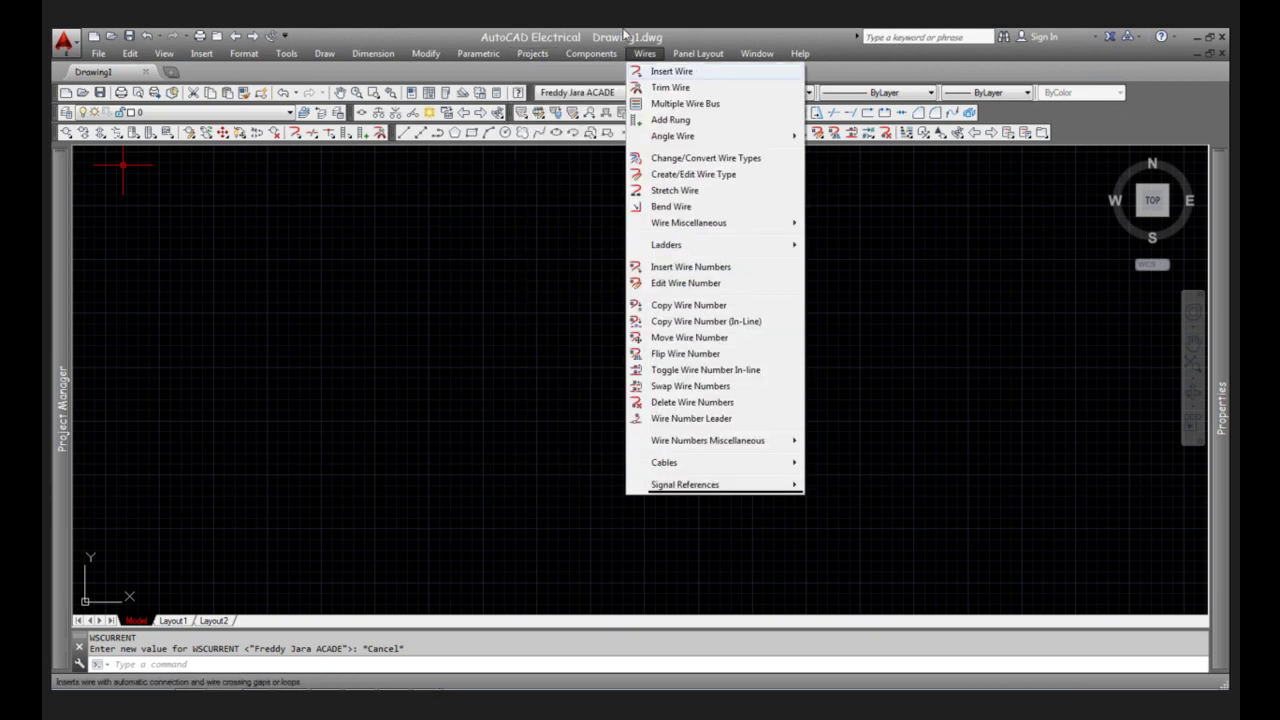
{"action": "mouse_move", "coordinate": [532, 53]}
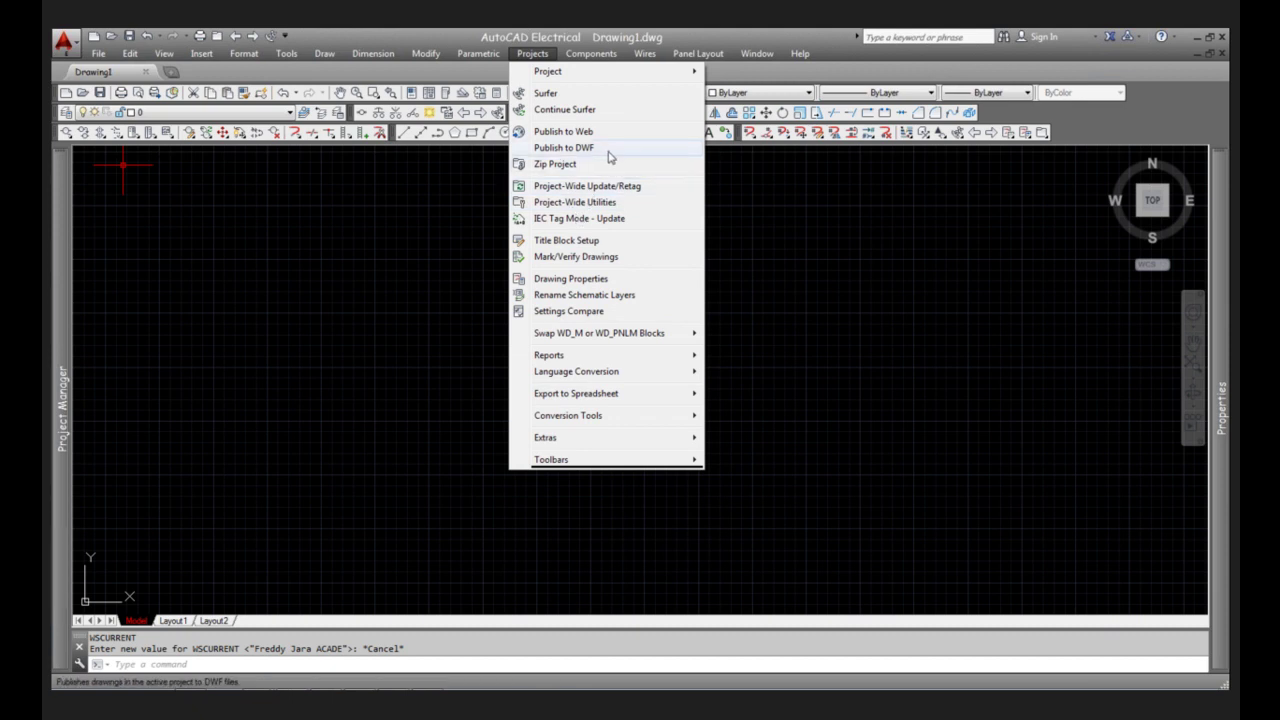
{"action": "mouse_move", "coordinate": [586, 62]}
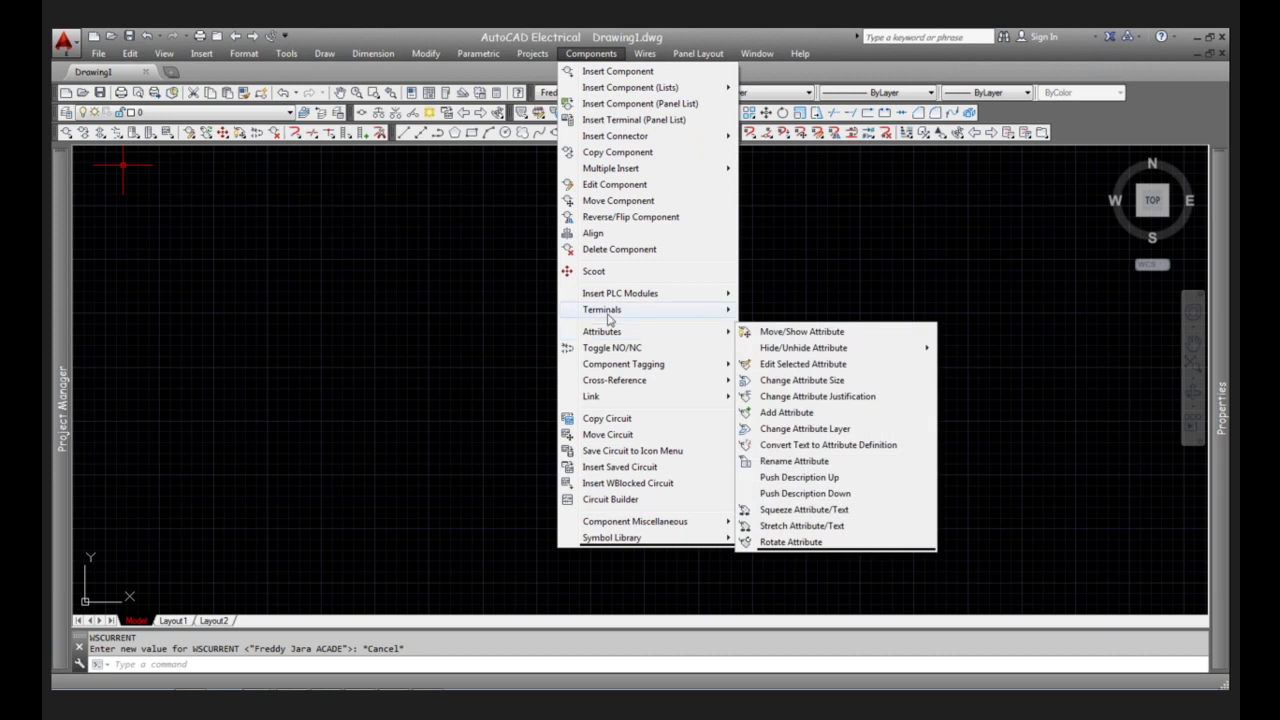
{"action": "mouse_move", "coordinate": [652, 57]}
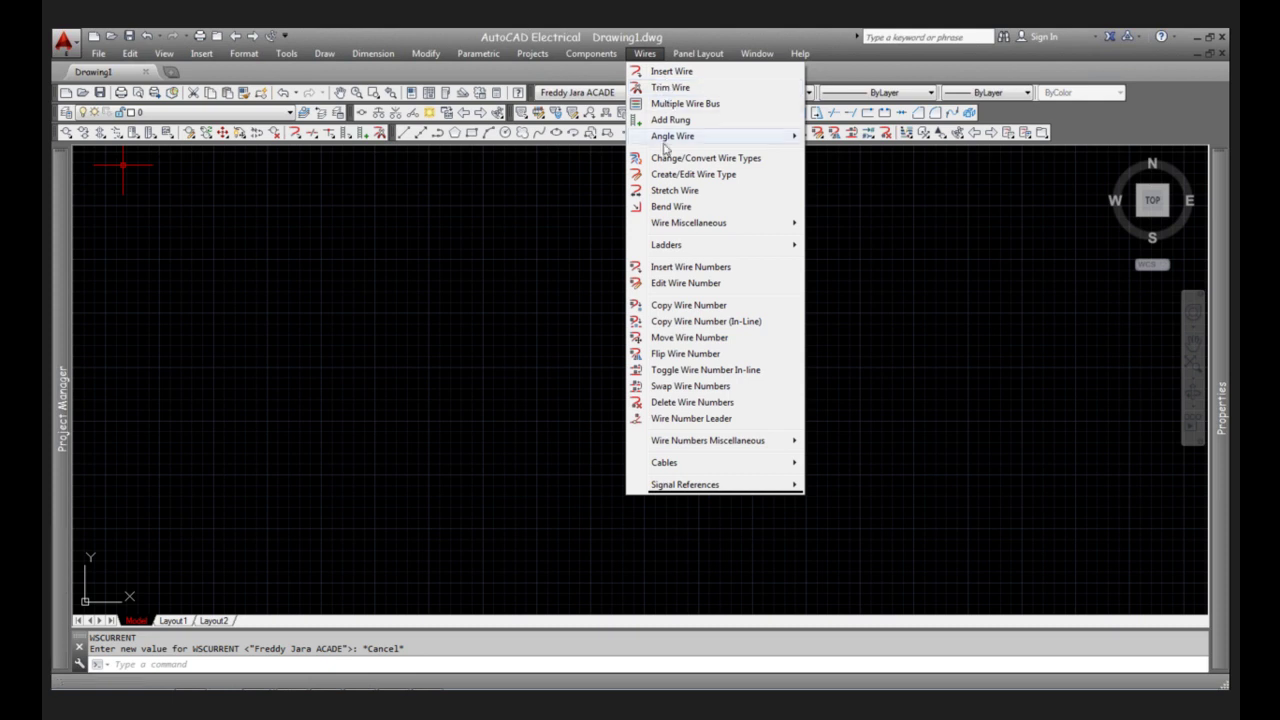
{"action": "mouse_move", "coordinate": [693, 62]}
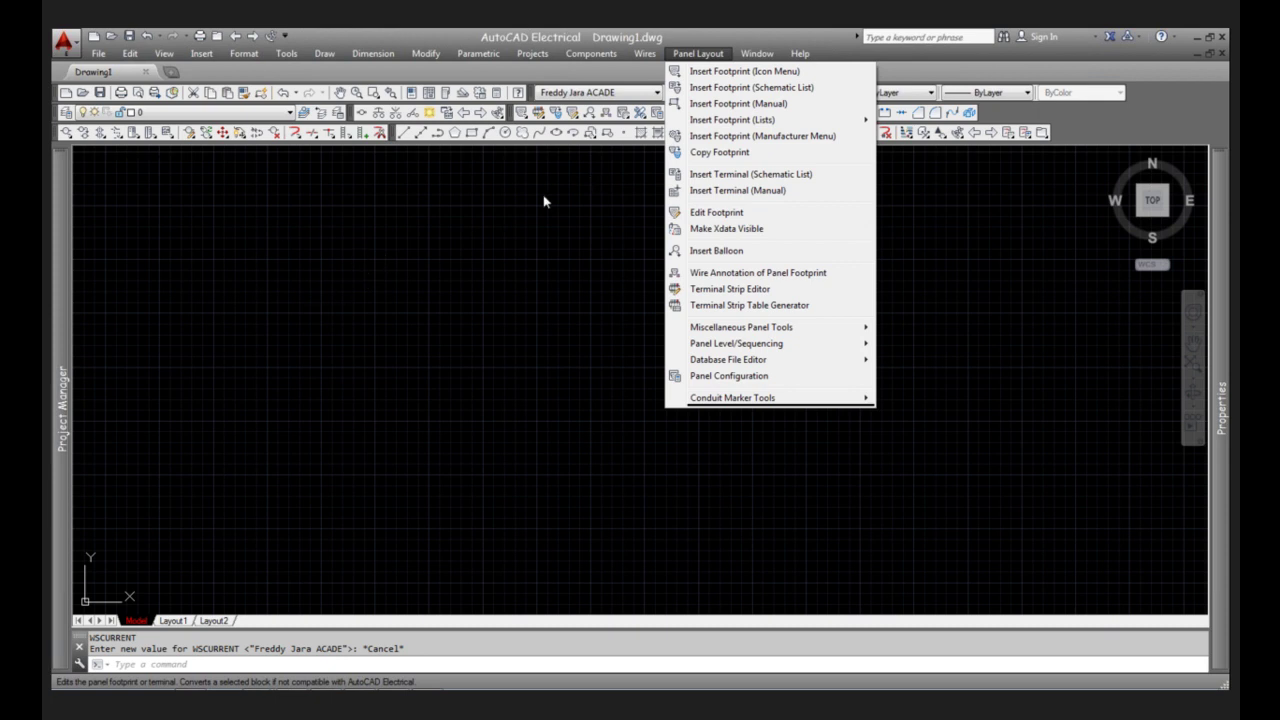
{"action": "left_click", "coordinate": [509, 230]}
{"action": "left_click", "coordinate": [507, 228]}
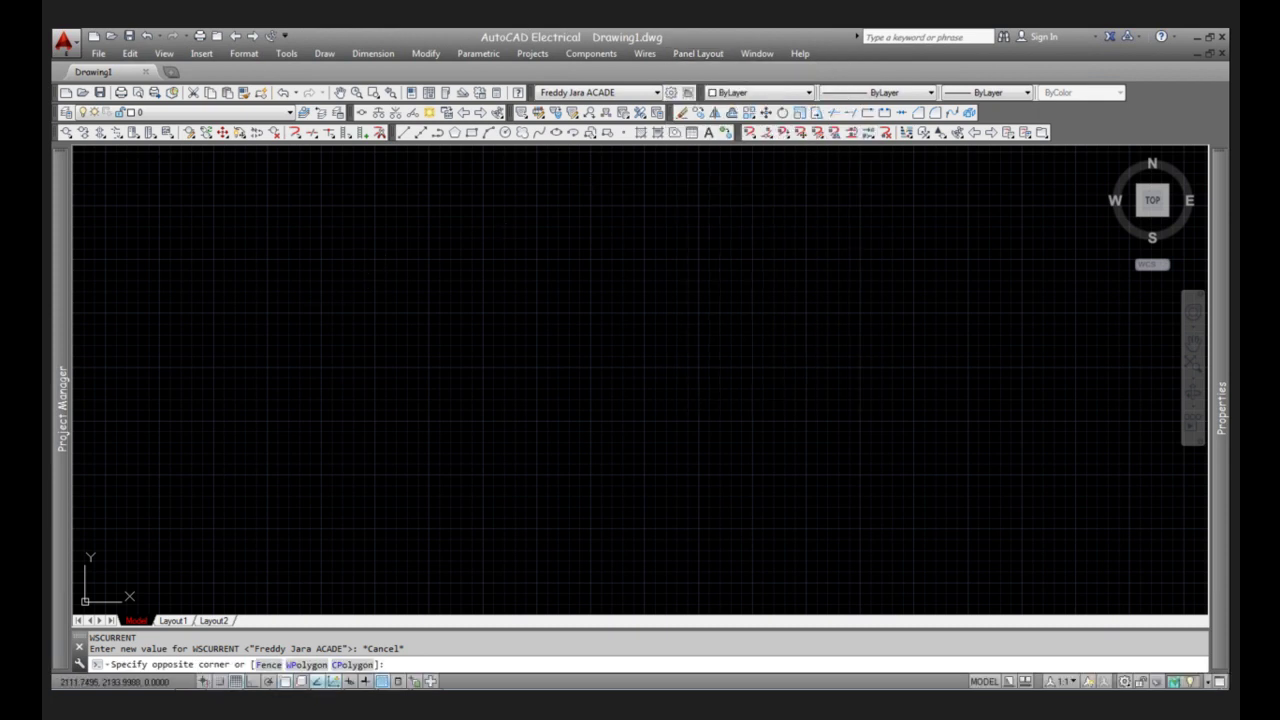
{"action": "left_click", "coordinate": [383, 234]}
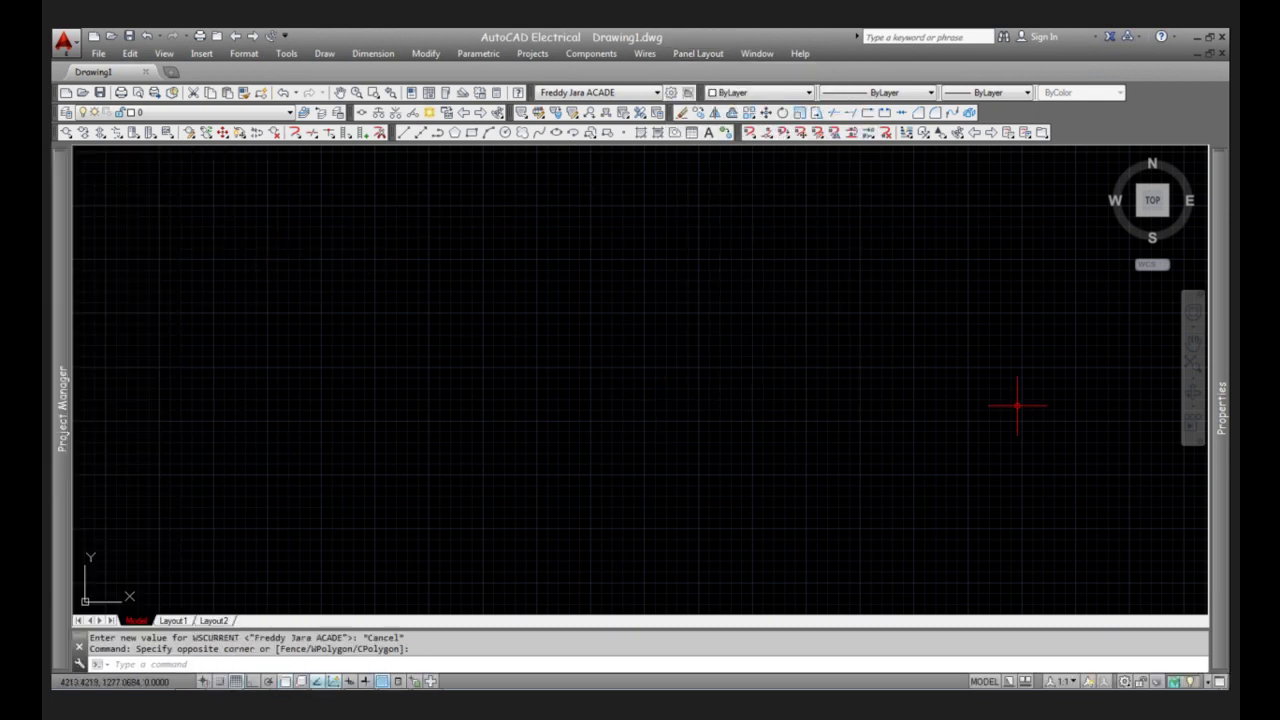
- Expand the SCHEMATIC folder of the IEC60617DEMO project in the Project Manager and view the preview and details of 001.dwg
{"action": "mouse_move", "coordinate": [1227, 324]}
{"action": "mouse_move", "coordinate": [59, 282]}
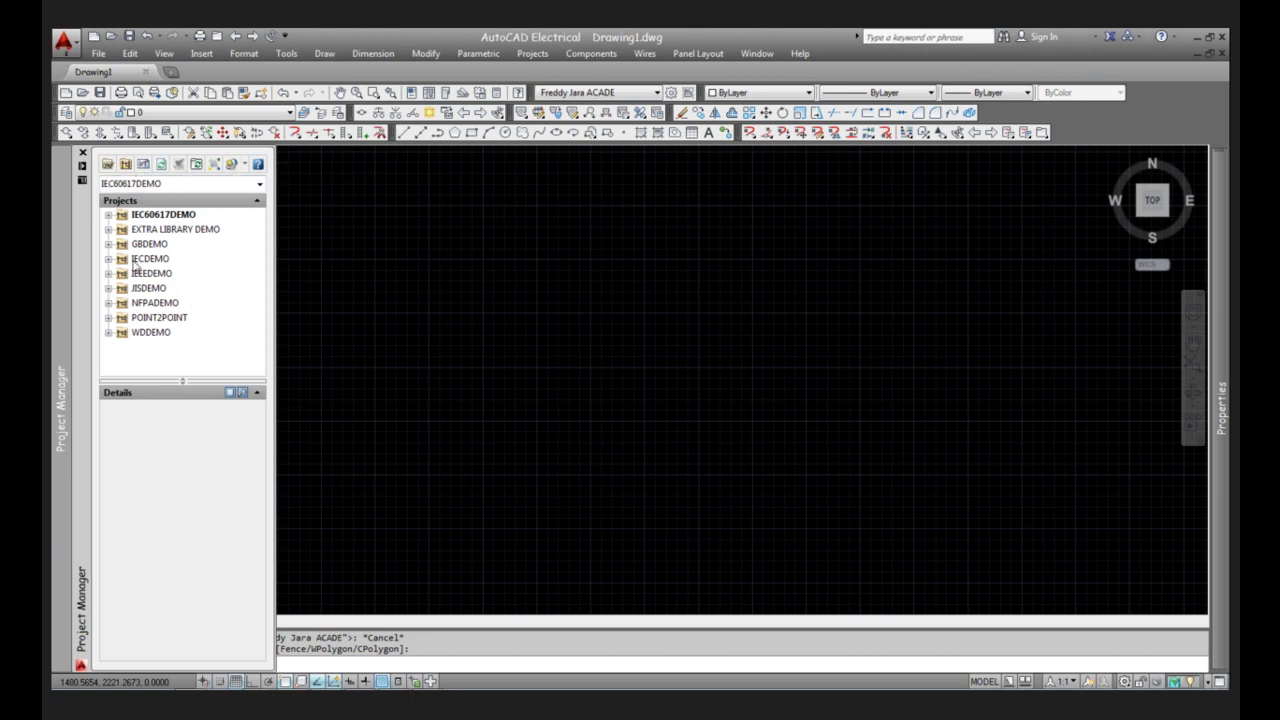
{"action": "left_click", "coordinate": [243, 394]}
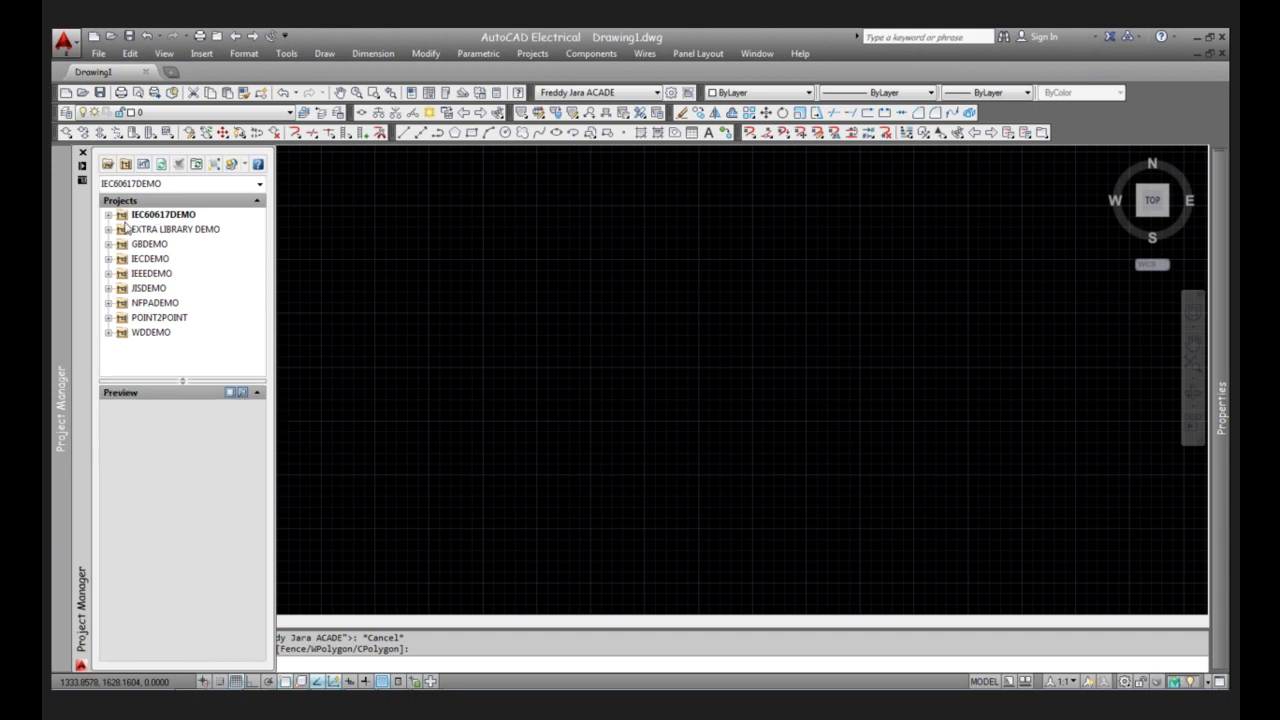
{"action": "left_click", "coordinate": [108, 215]}
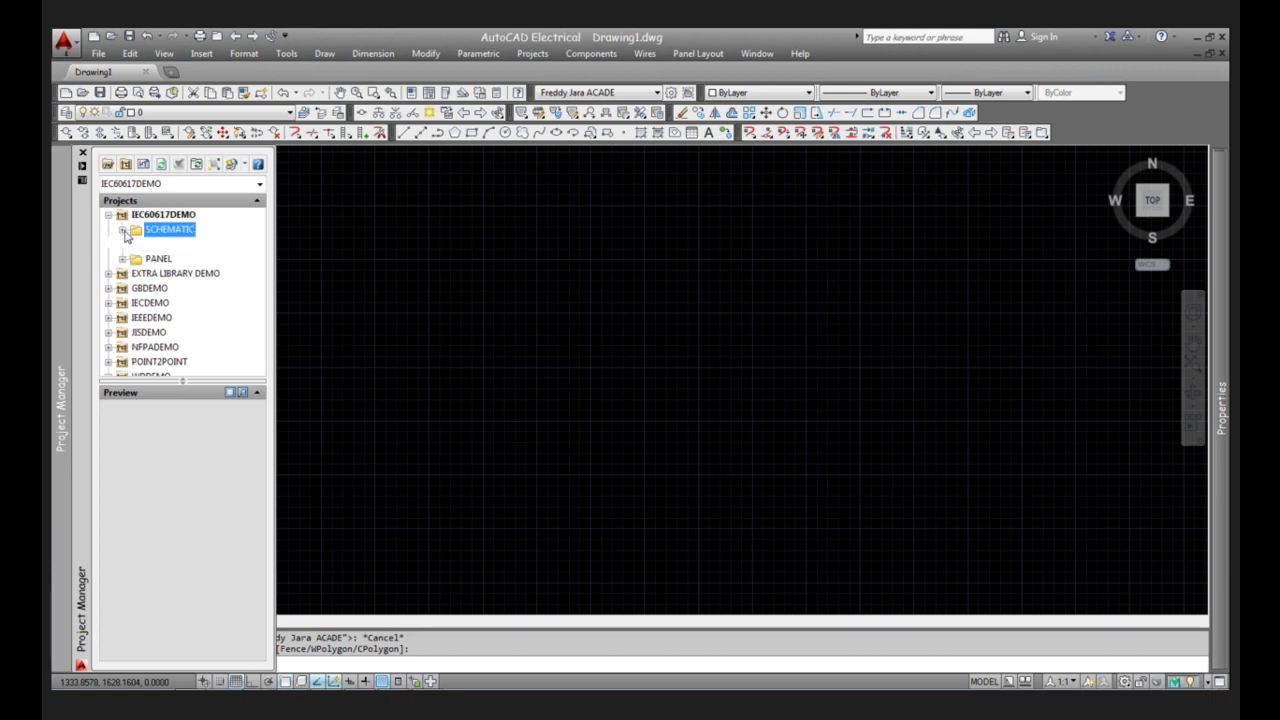
{"action": "left_click", "coordinate": [123, 230]}
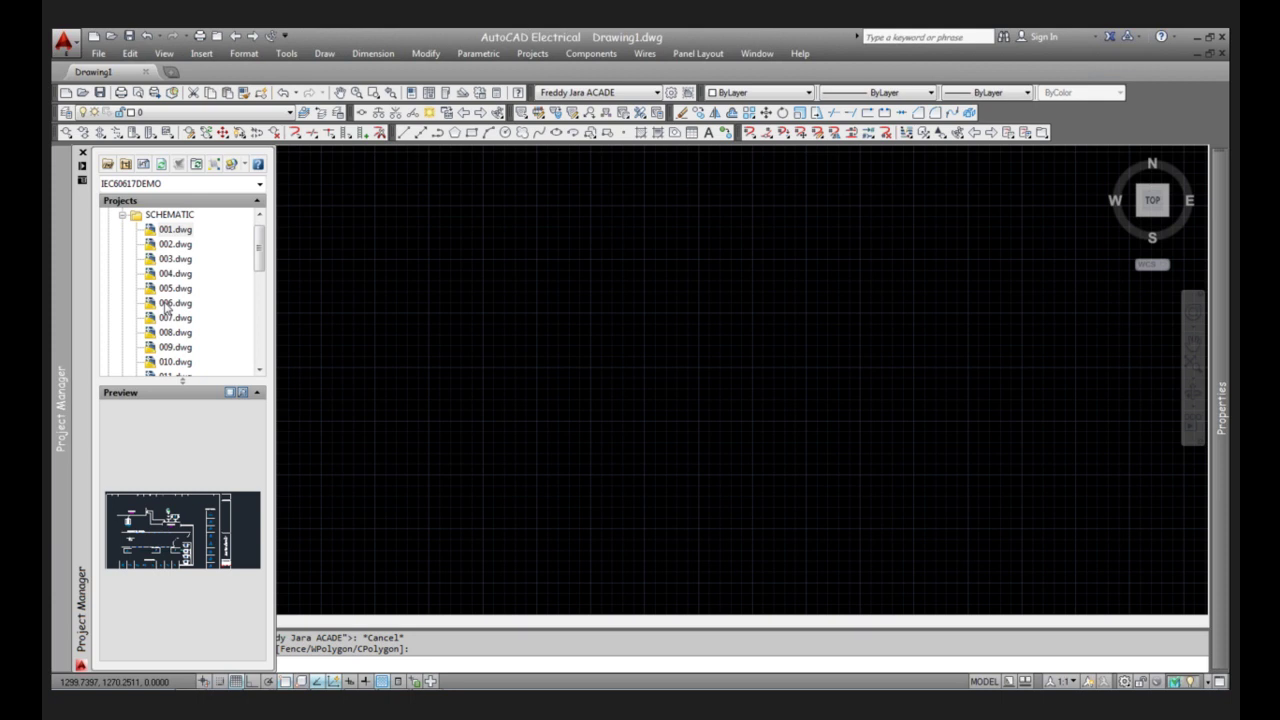
{"action": "left_click", "coordinate": [230, 394]}
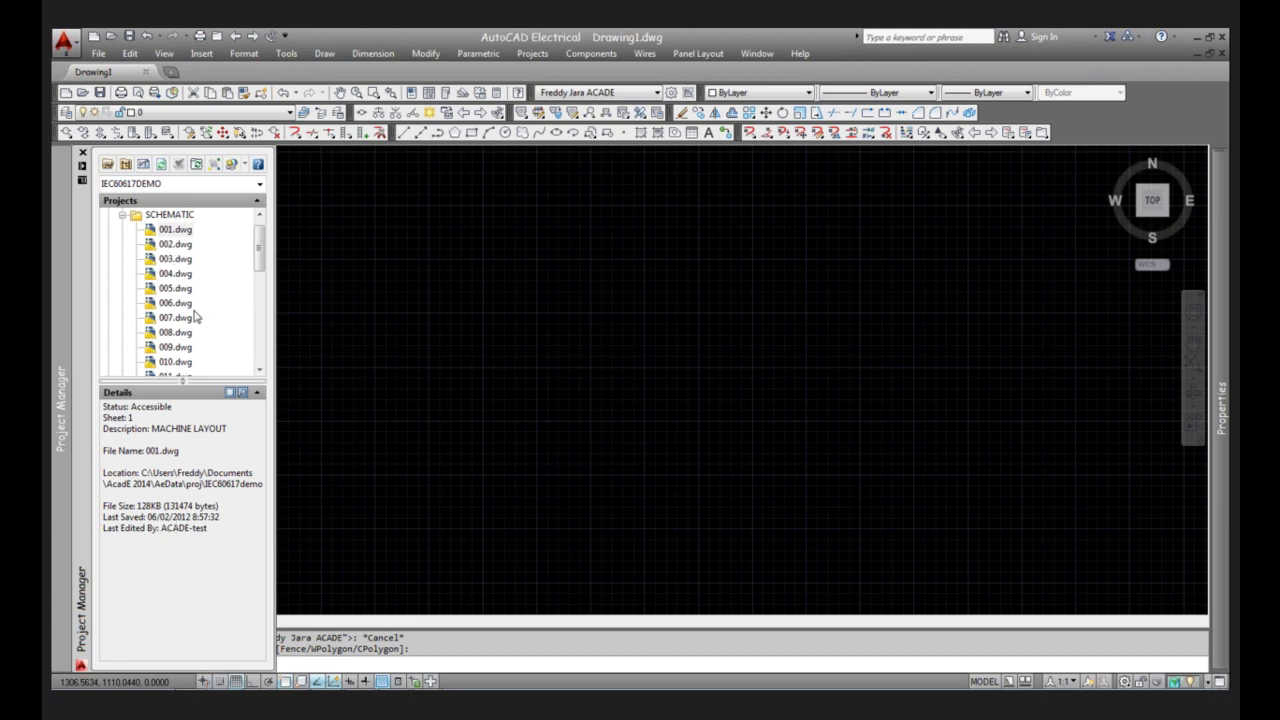
- Collapse the IEC60617DEMO project to view its details and expand its SCHEMATIC drawing list again
{"action": "scroll", "coordinate": [260, 245], "scroll_direction": "up", "scroll_amount": 1}
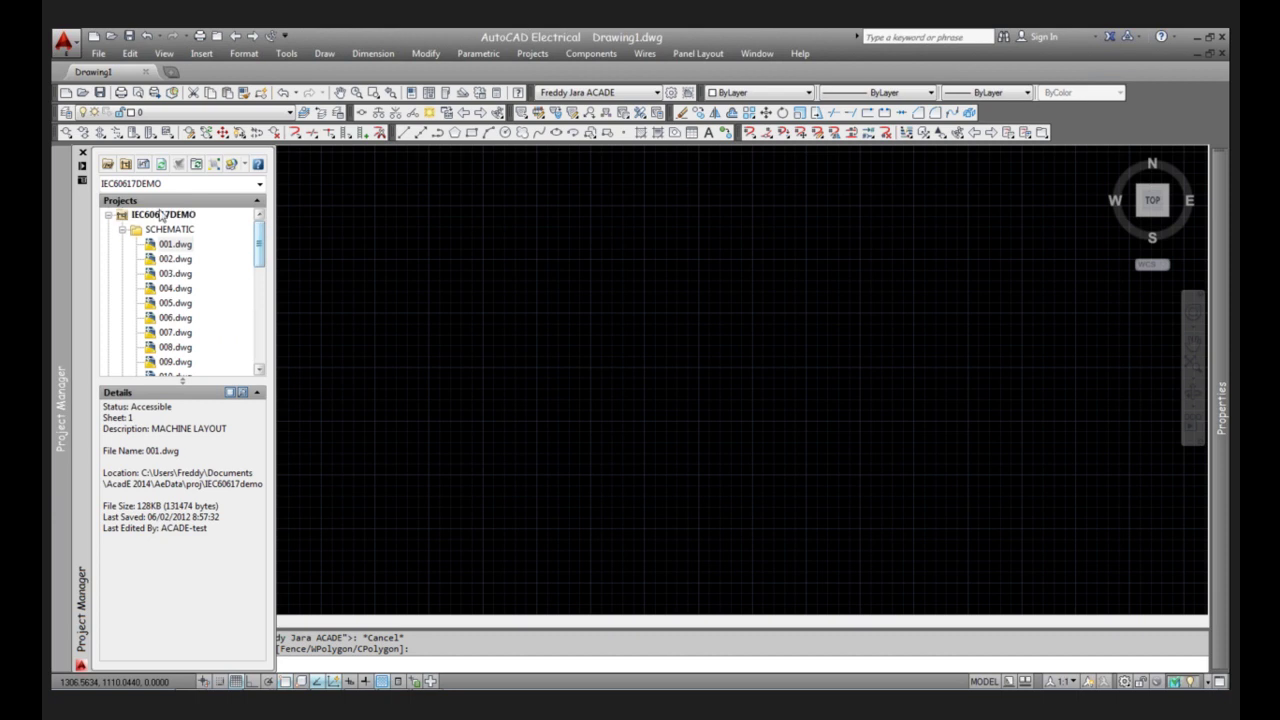
{"action": "left_click", "coordinate": [122, 229]}
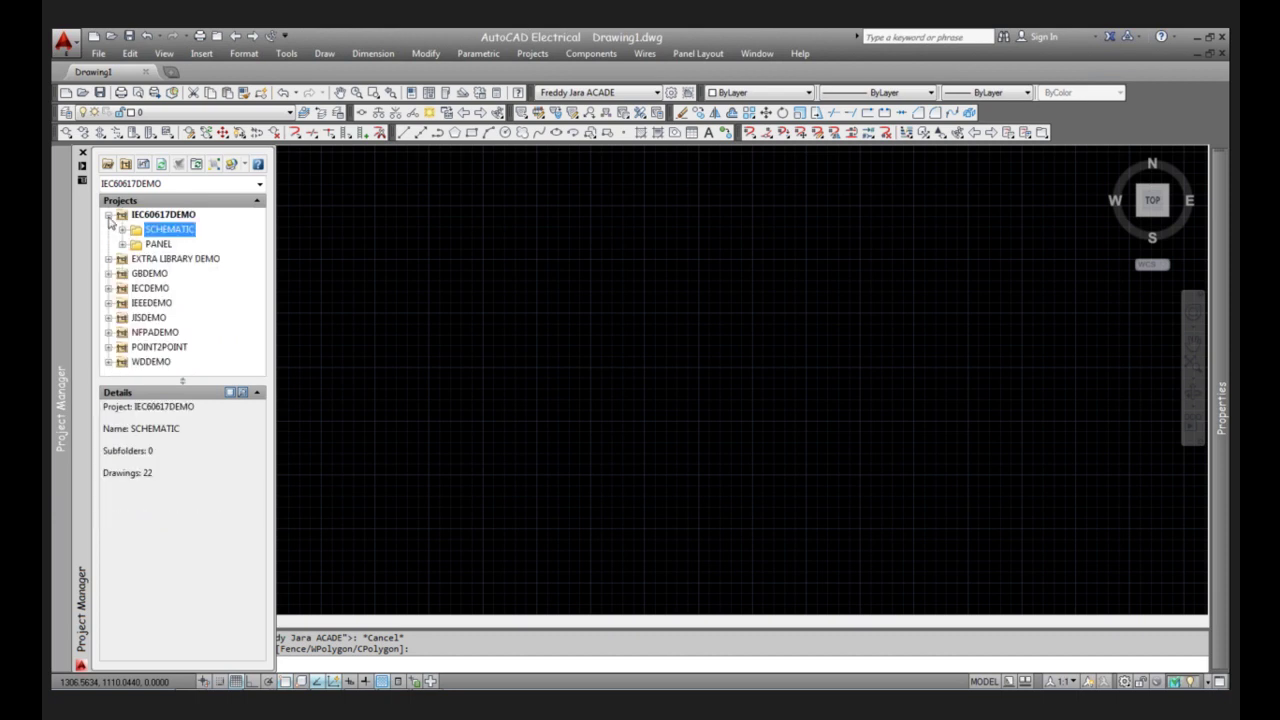
{"action": "left_click", "coordinate": [109, 216]}
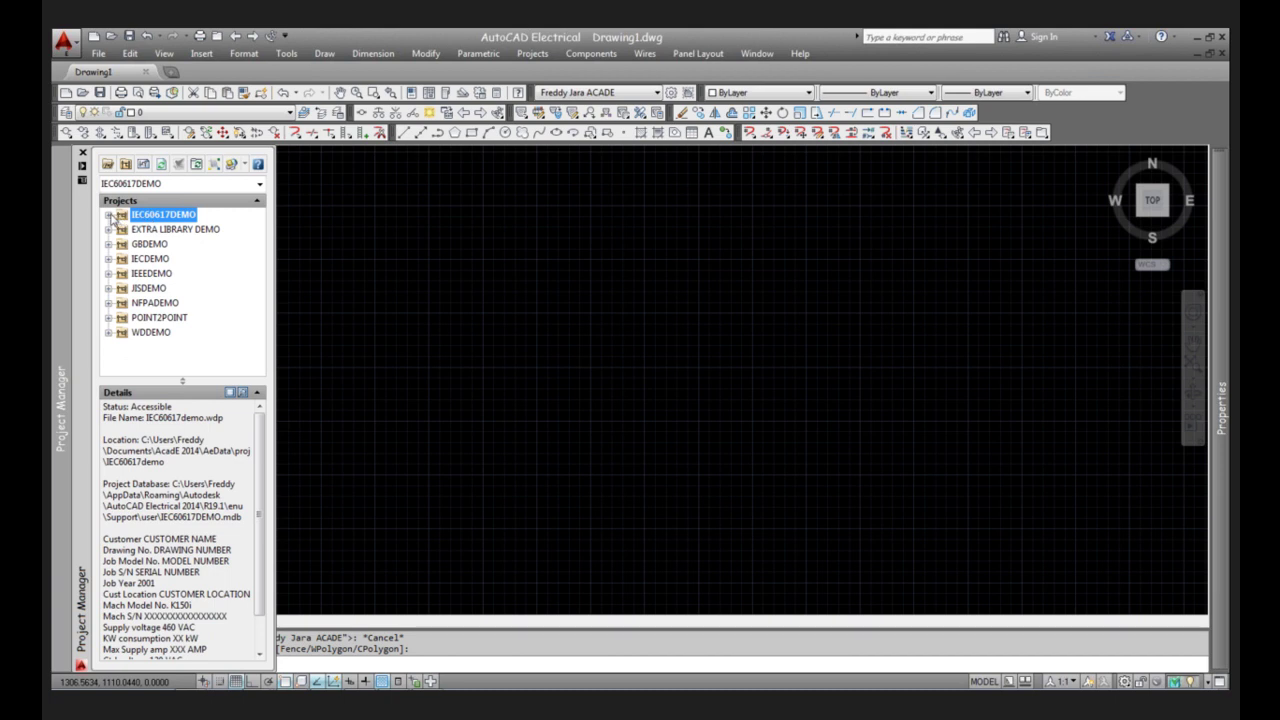
{"action": "left_click", "coordinate": [109, 216]}
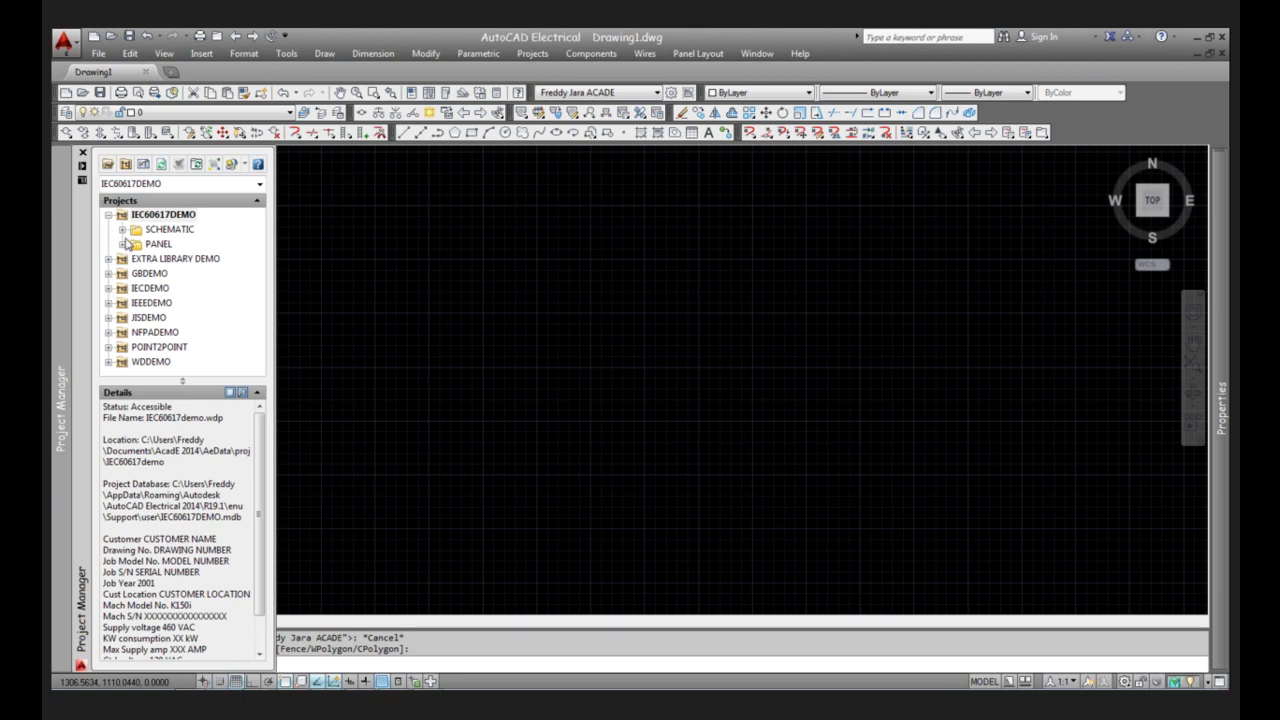
{"action": "left_click", "coordinate": [123, 230]}
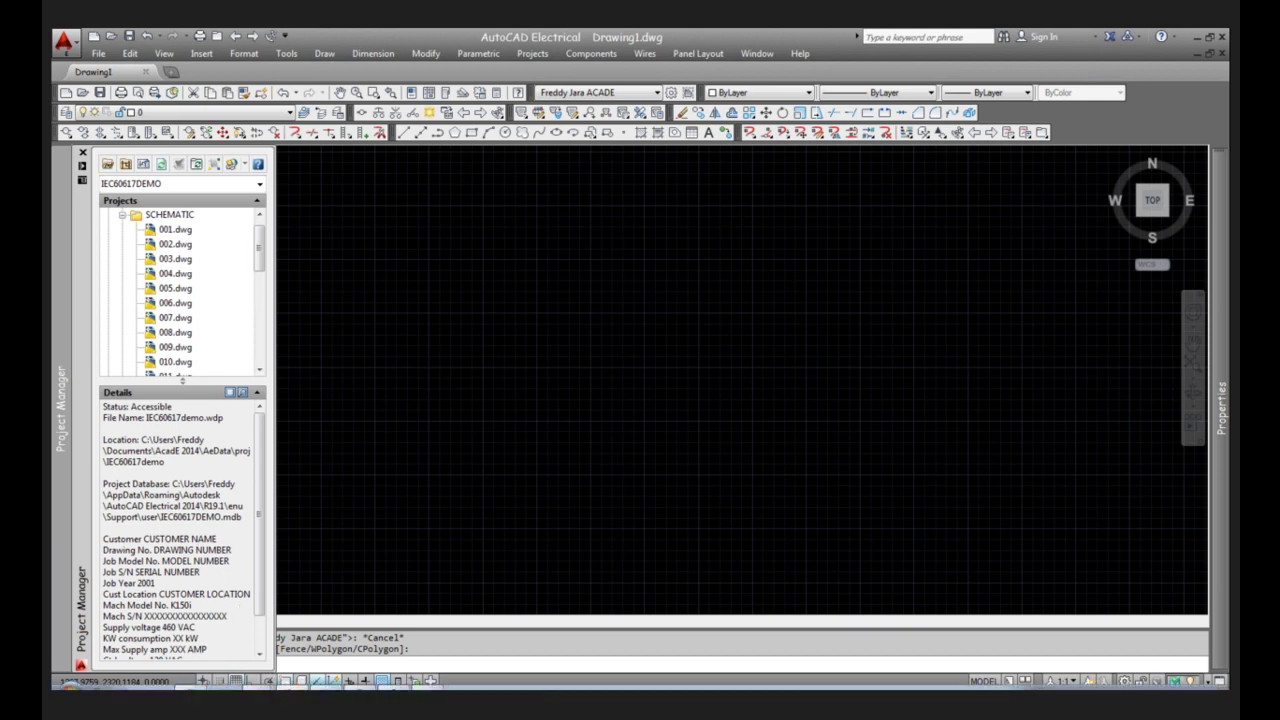
- Switch to File Explorer, open the Basic_Workflow_IEC WDT file from the 01 - Basic Workflow folder, read its title block mapping, and close it
{"action": "mouse_move", "coordinate": [256, 683]}
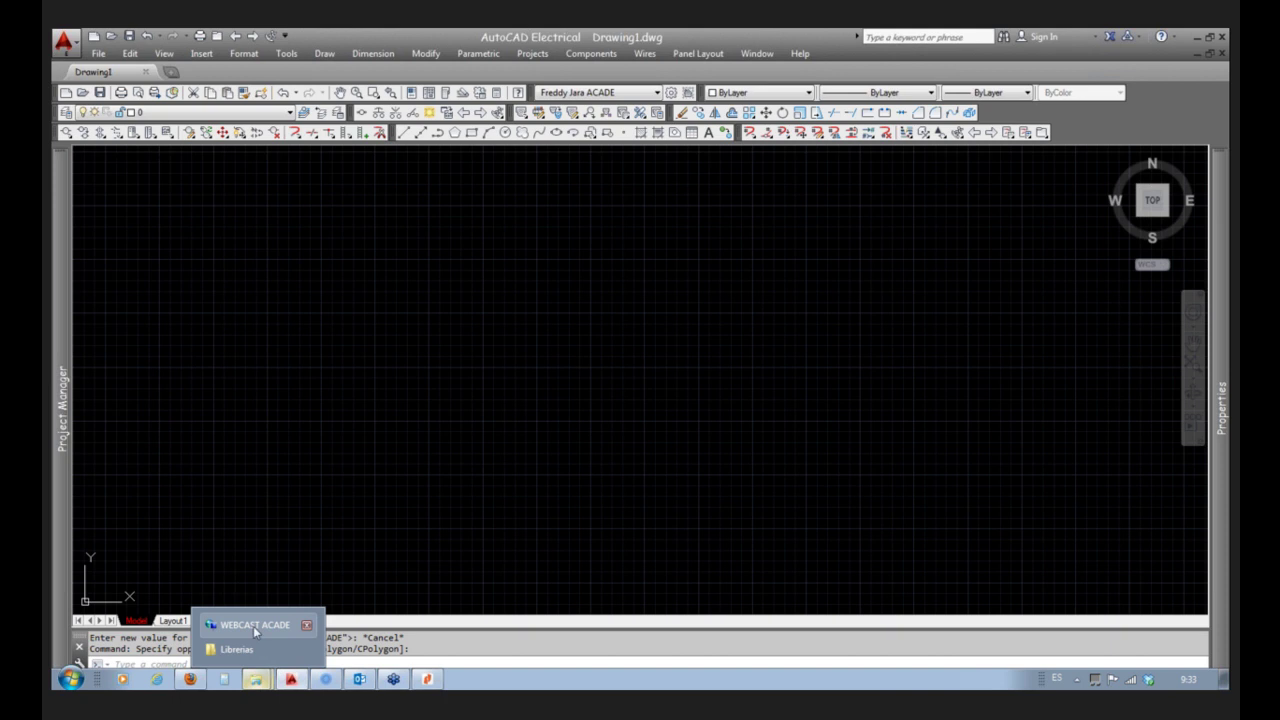
{"action": "left_click", "coordinate": [253, 626]}
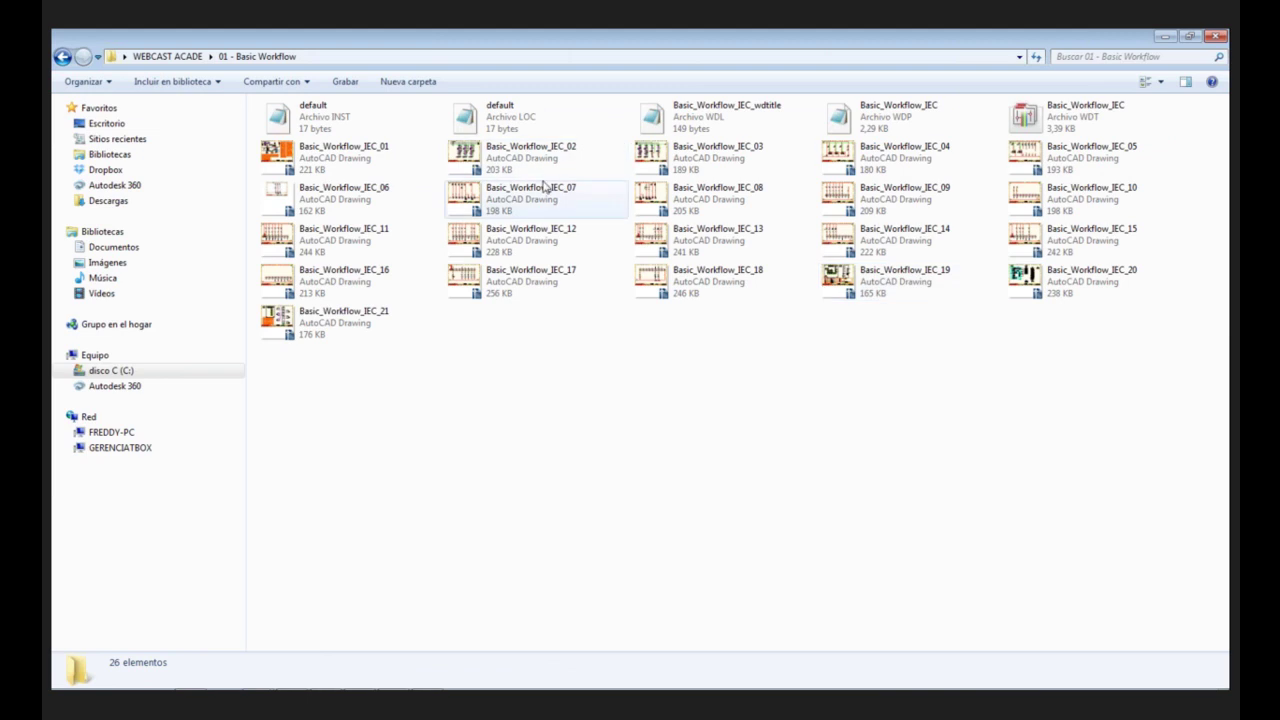
{"action": "mouse_move", "coordinate": [1012, 124]}
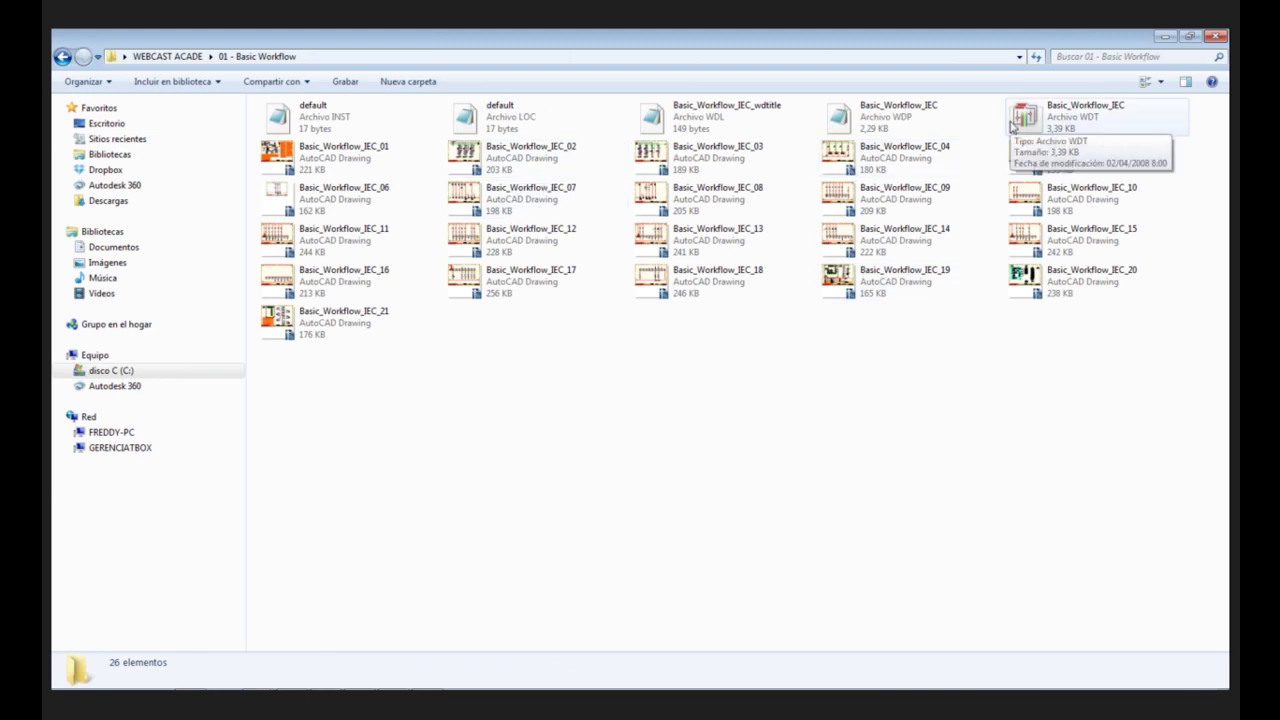
{"action": "left_click", "coordinate": [1069, 119]}
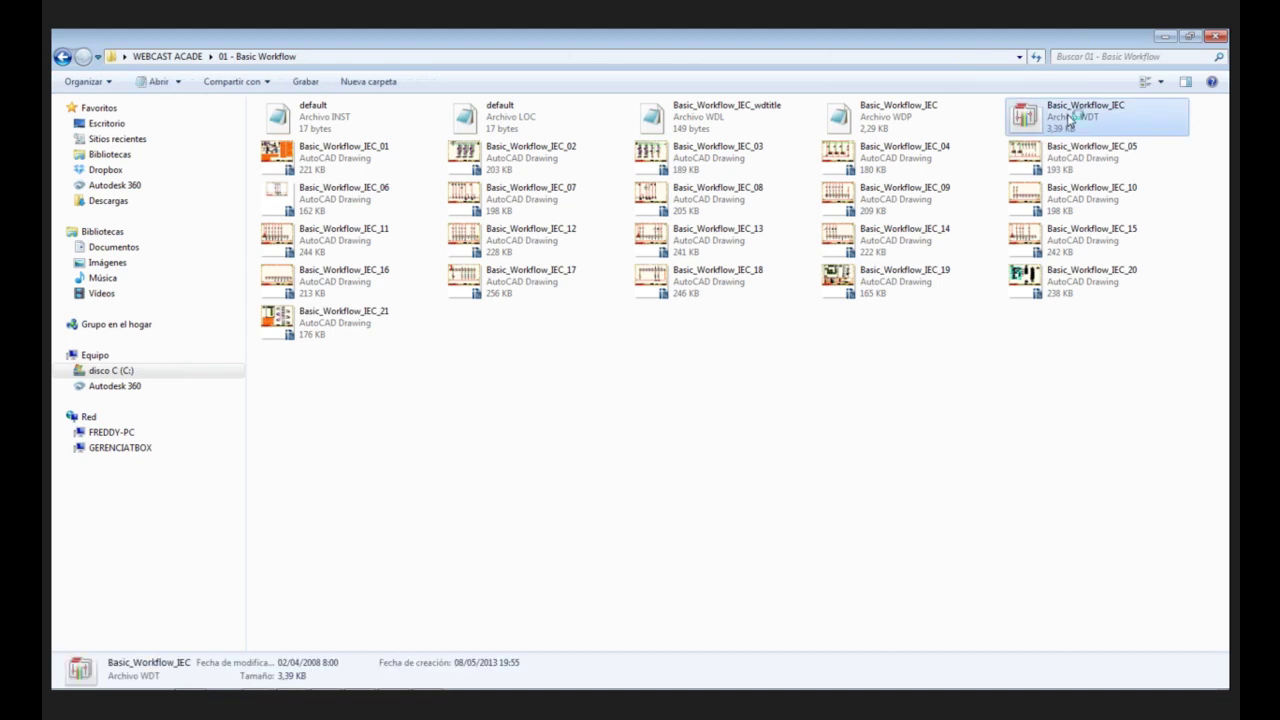
{"action": "double_click", "coordinate": [1069, 119]}
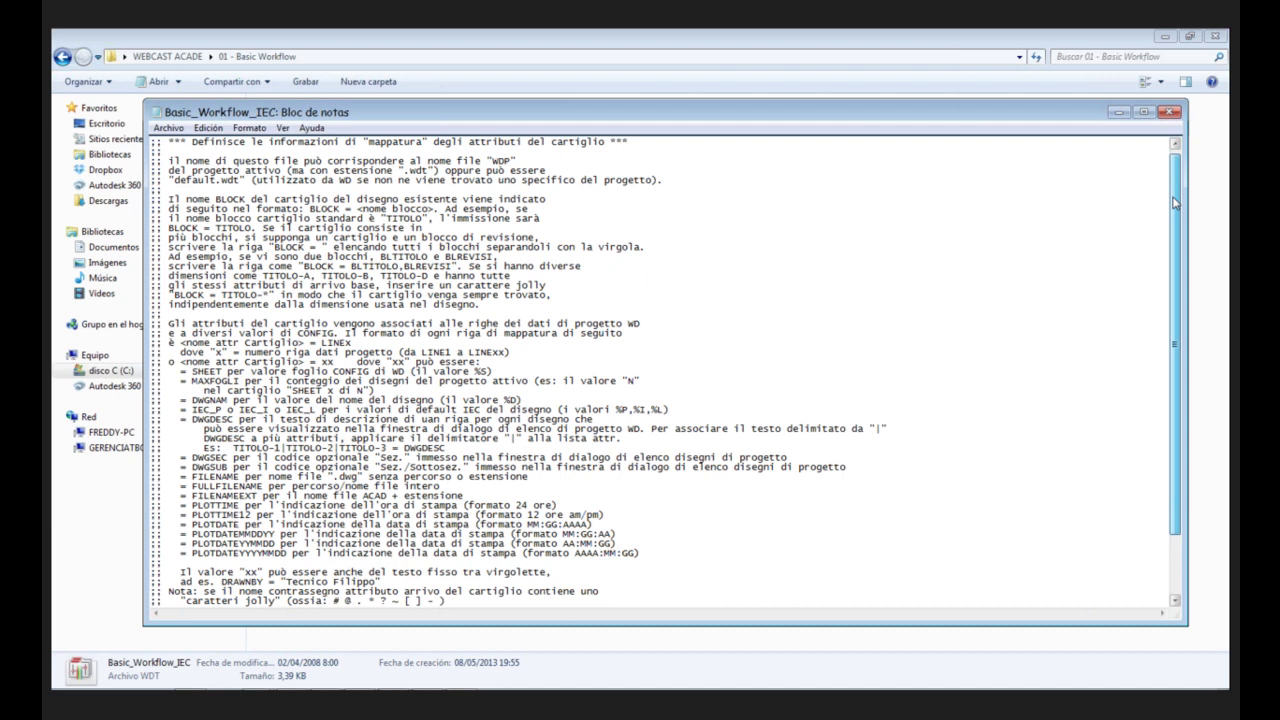
{"action": "left_click_drag", "start_coordinate": [1175, 203], "coordinate": [1175, 205]}
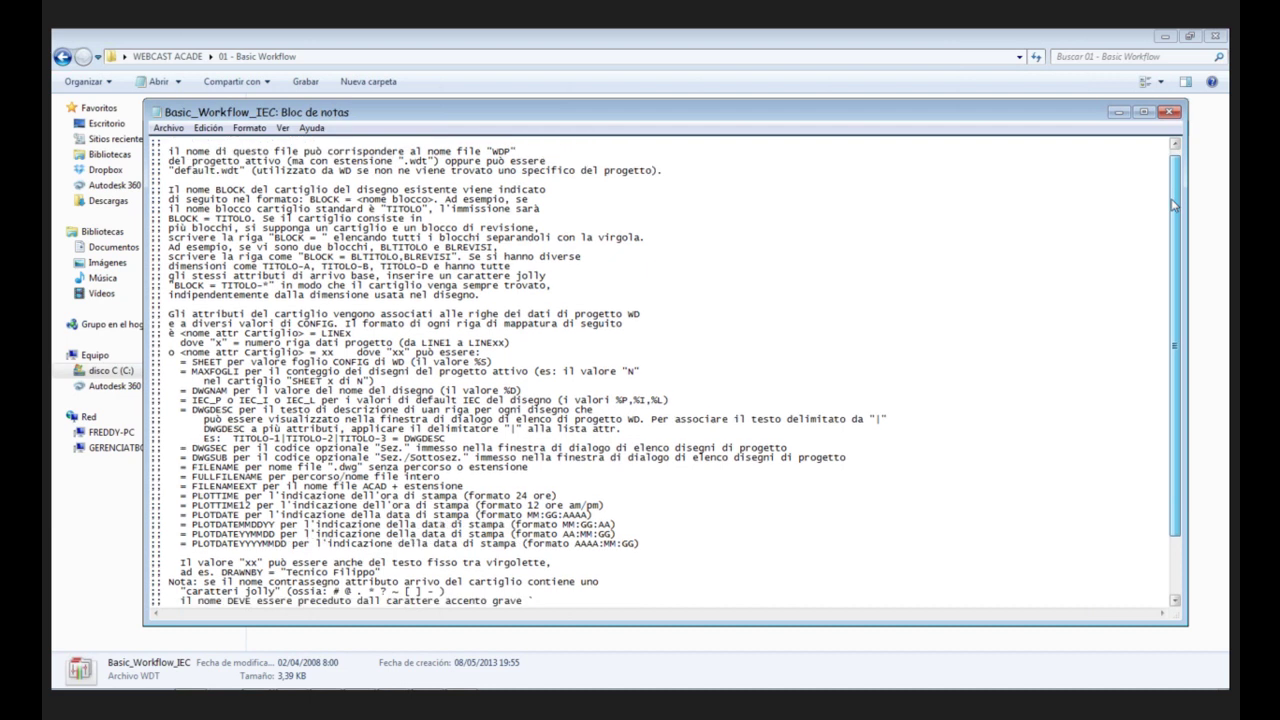
{"action": "scroll", "coordinate": [1175, 205], "scroll_direction": "down", "scroll_amount": 2}
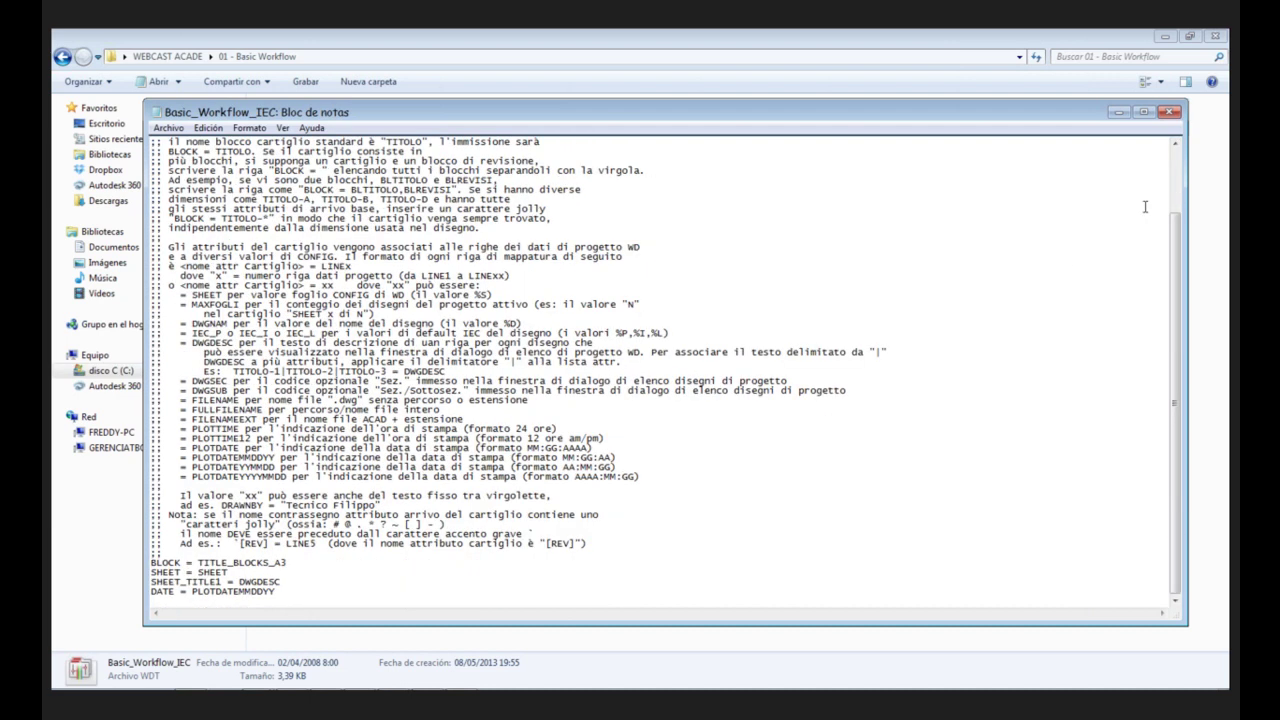
{"action": "left_click", "coordinate": [1170, 112]}
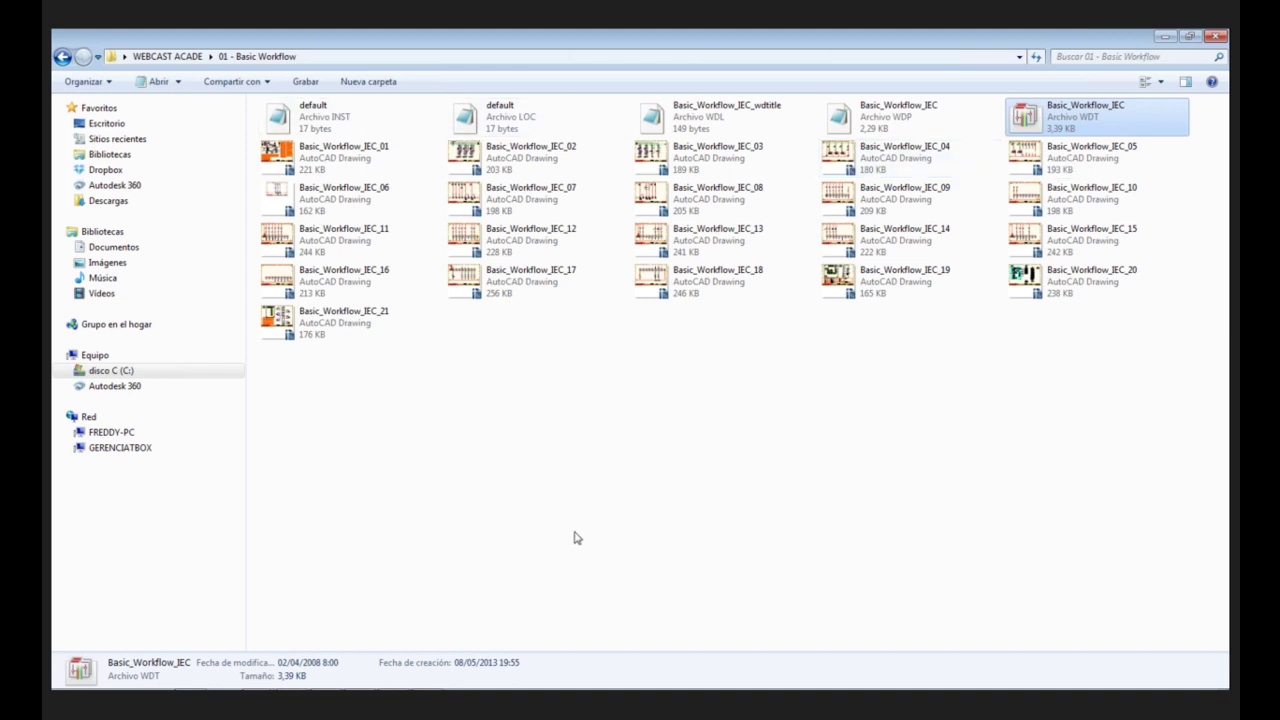
- Open the Basic_Workflow_IEC WDP project file in a maximized Notepad window and read through its configuration lines
{"action": "left_click", "coordinate": [880, 120]}
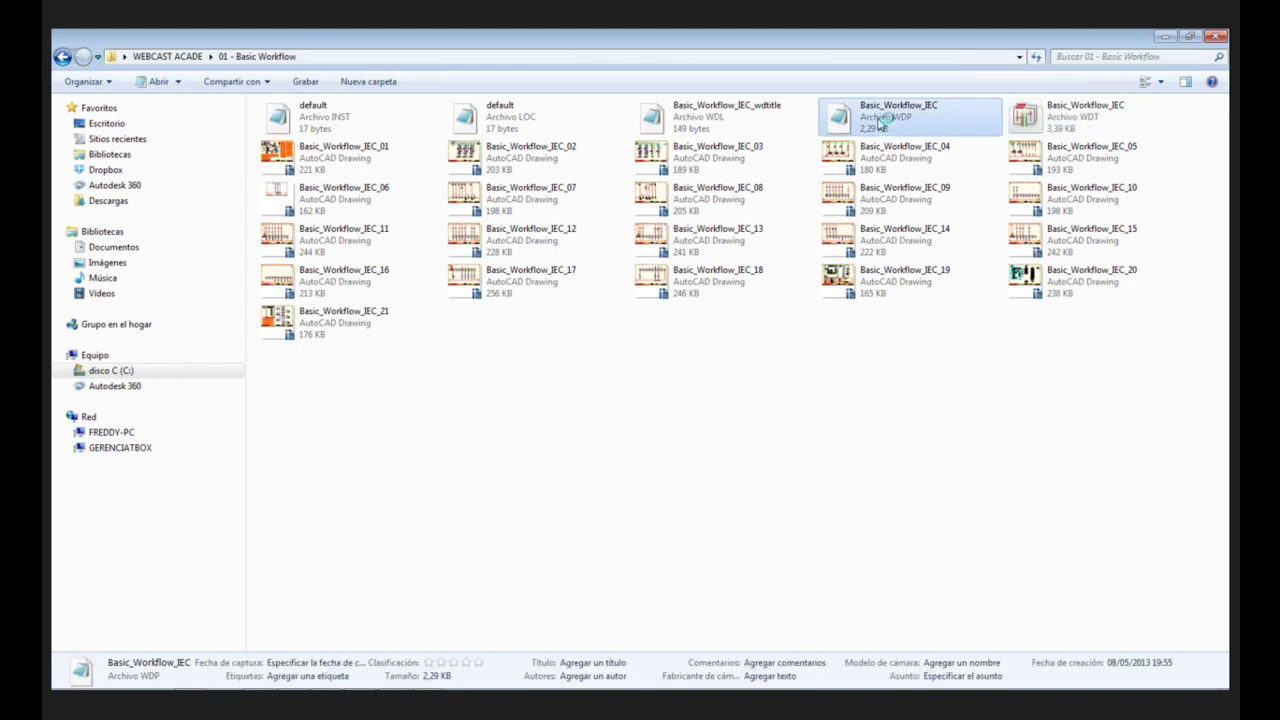
{"action": "left_click", "coordinate": [1146, 114]}
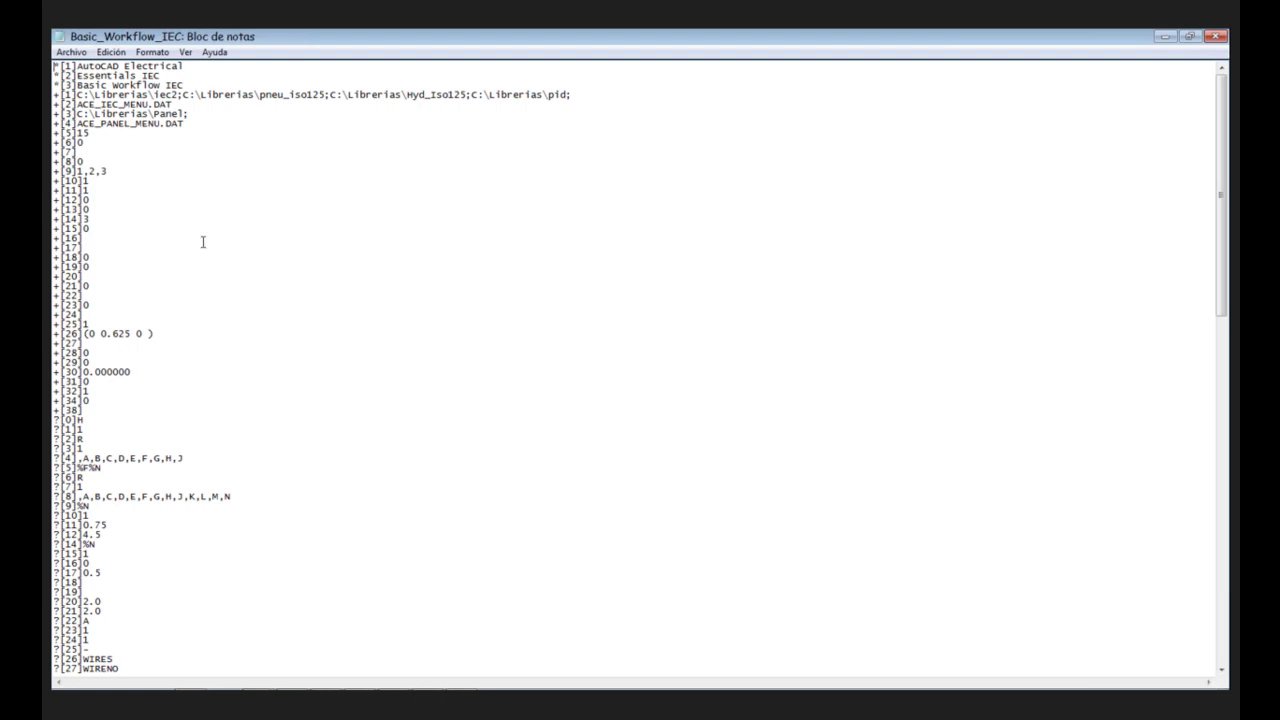
{"action": "scroll", "coordinate": [202, 241], "scroll_direction": "down", "scroll_amount": 1}
{"action": "scroll", "coordinate": [202, 241], "scroll_direction": "down", "scroll_amount": 7}
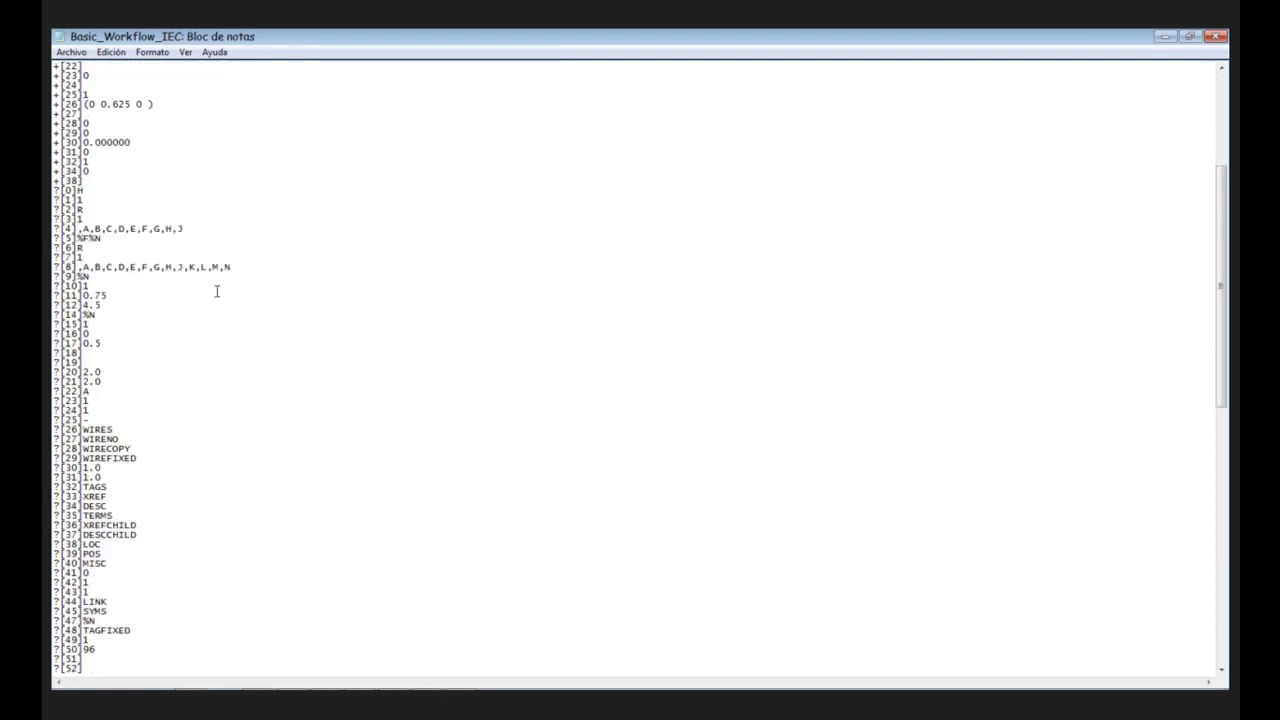
{"action": "scroll", "coordinate": [216, 291], "scroll_direction": "down", "scroll_amount": 1}
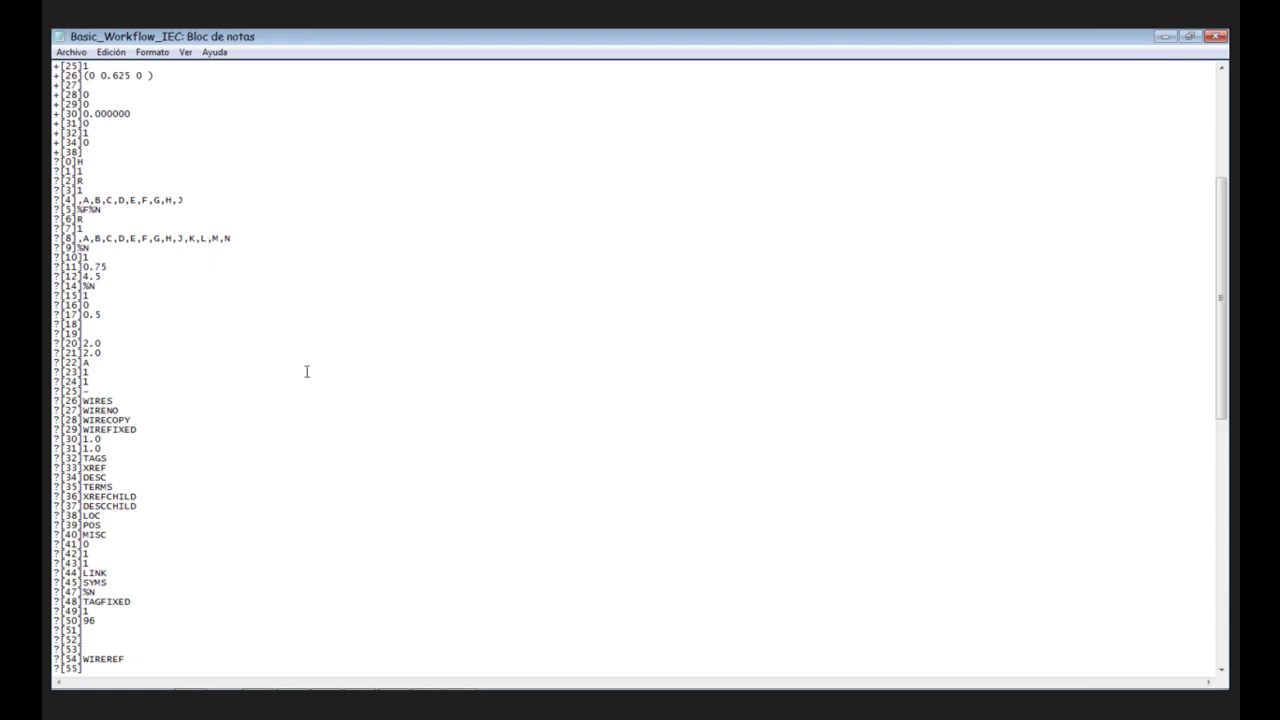
{"action": "scroll", "coordinate": [238, 393], "scroll_direction": "down", "scroll_amount": 1}
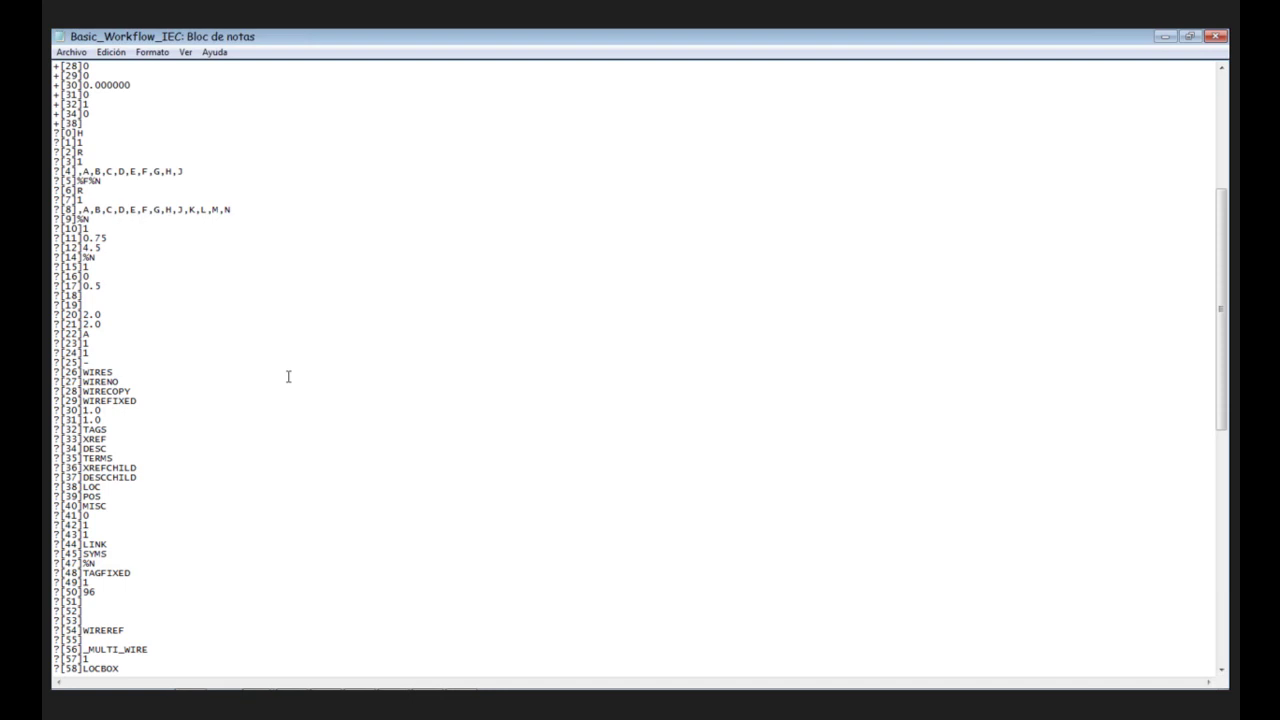
- Read the remaining configuration lines of the Basic_Workflow_IEC project file down to its list of drawings, and close Notepad
{"action": "scroll", "coordinate": [210, 401], "scroll_direction": "down", "scroll_amount": 10}
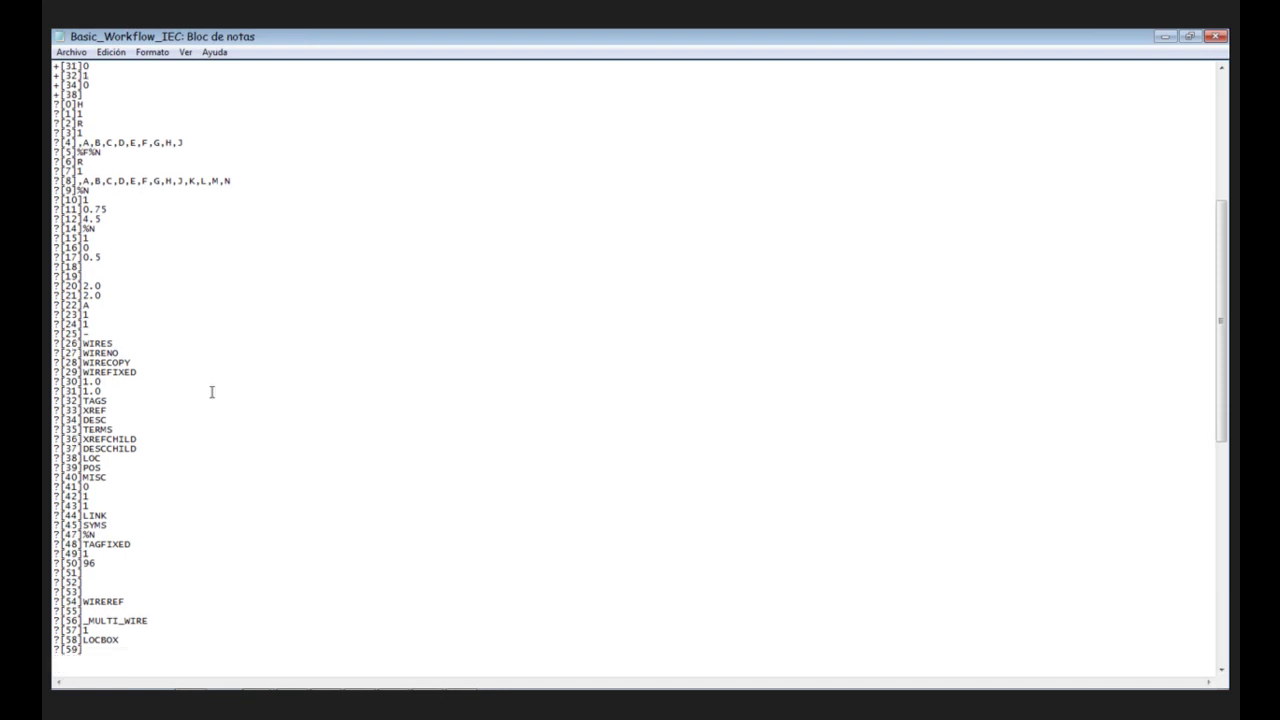
{"action": "scroll", "coordinate": [237, 360], "scroll_direction": "down", "scroll_amount": 5}
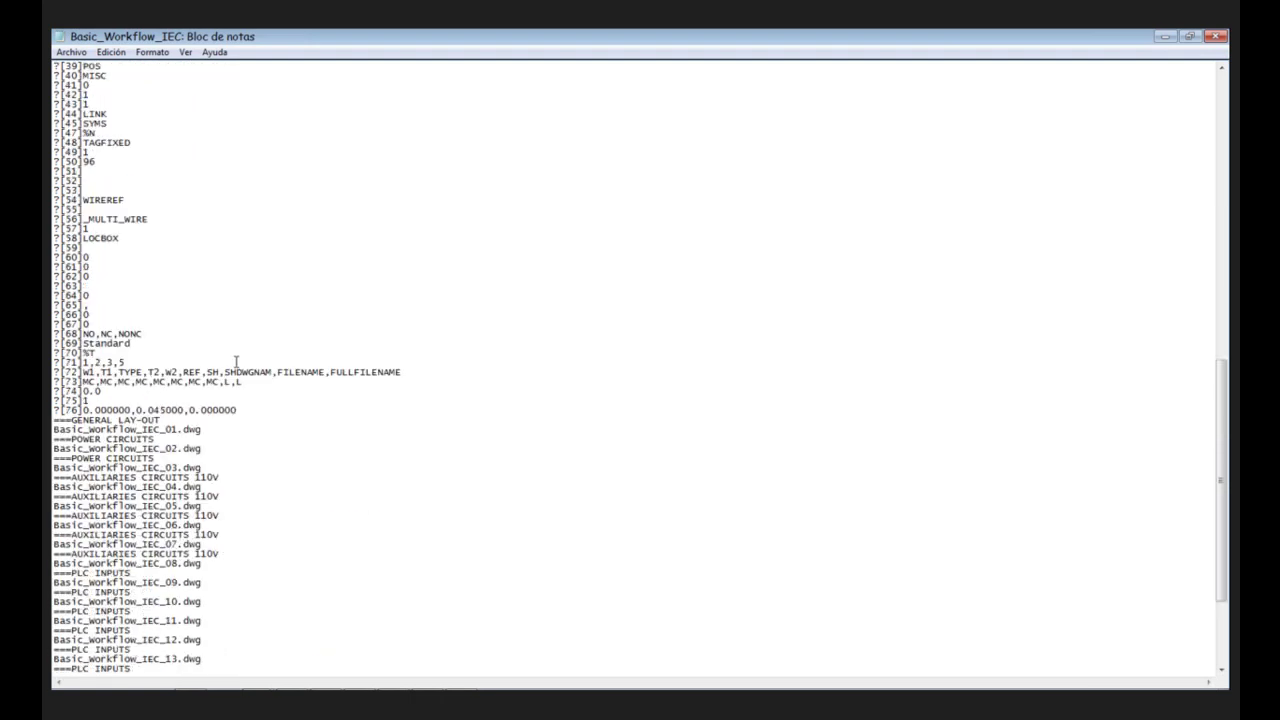
{"action": "scroll", "coordinate": [236, 361], "scroll_direction": "down", "scroll_amount": 4}
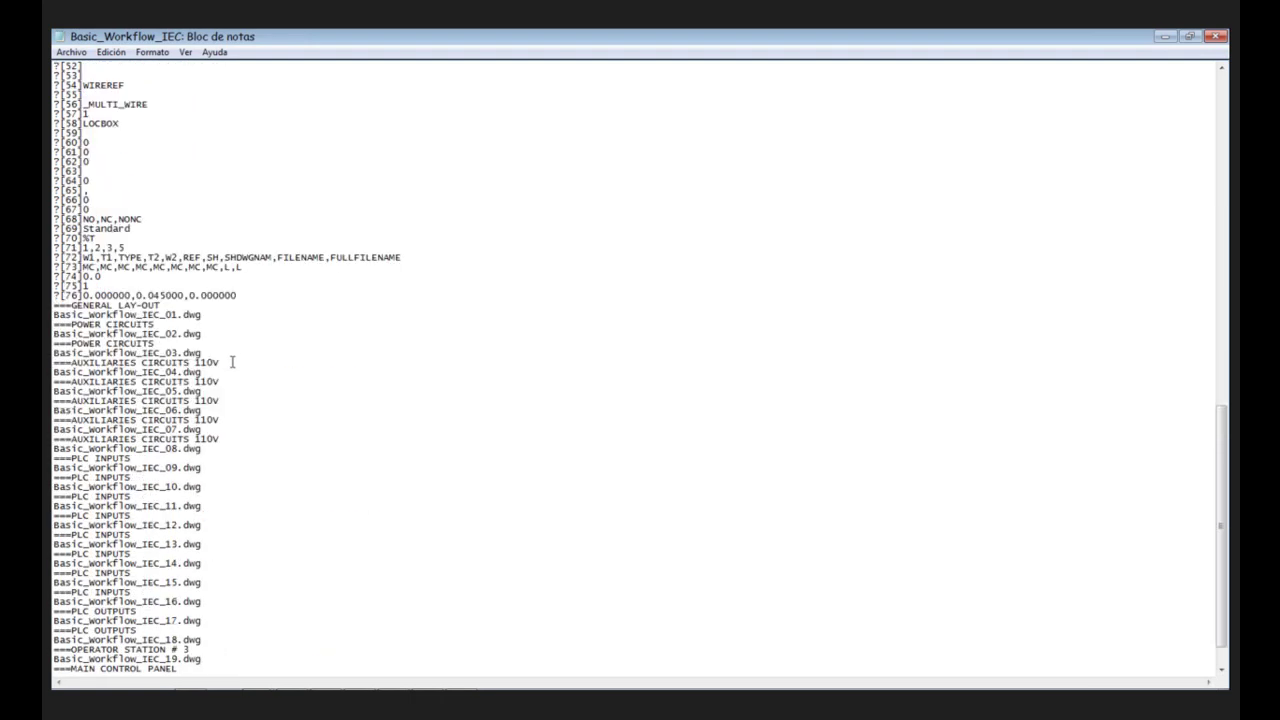
{"action": "left_click", "coordinate": [240, 300]}
{"action": "double_click", "coordinate": [1067, 43]}
{"action": "left_click_drag", "start_coordinate": [1064, 43], "coordinate": [970, 101]}
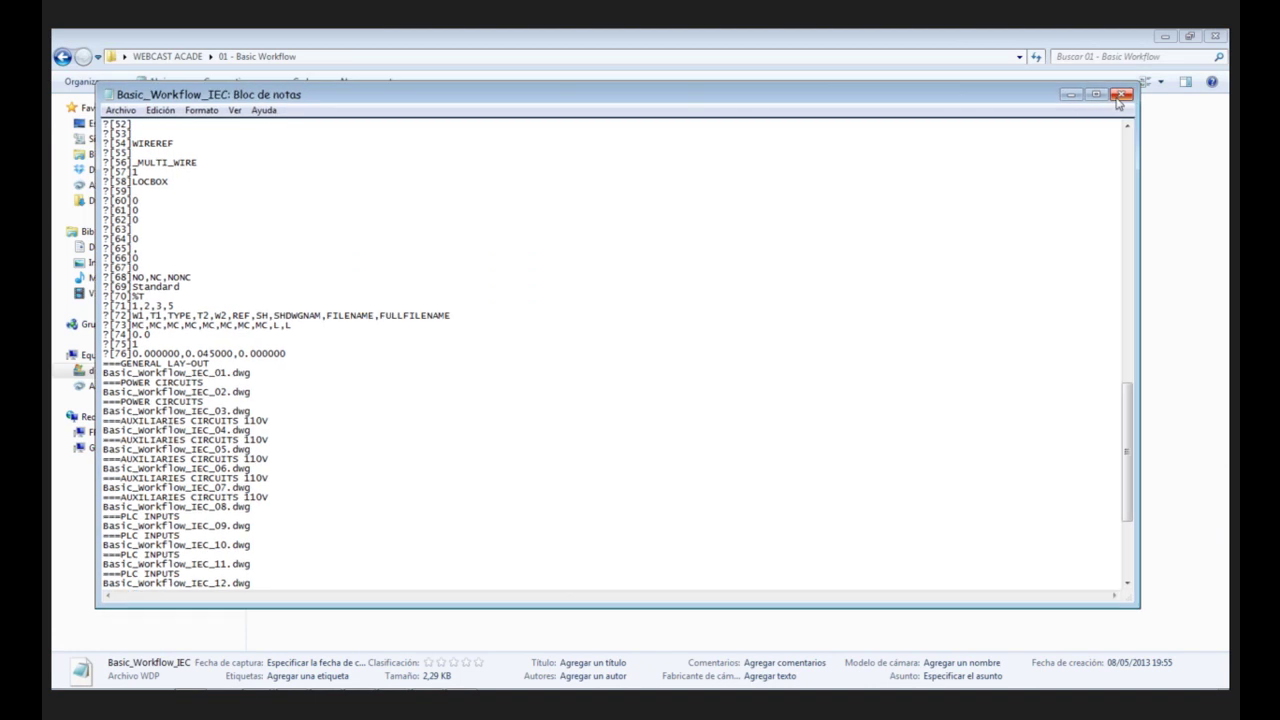
{"action": "left_click", "coordinate": [1120, 96]}
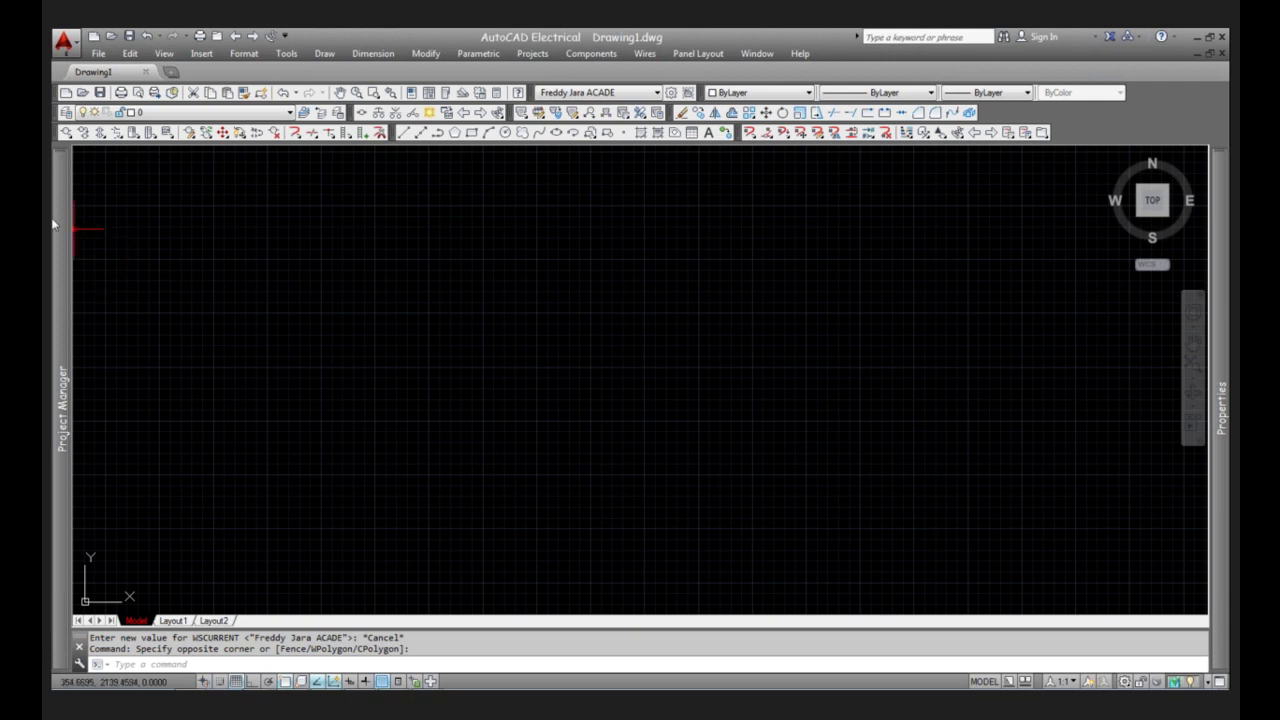
- Return to AutoCAD Electrical and open 001.dwg from the SCHEMATIC folder of the IEC60617DEMO project
{"action": "mouse_move", "coordinate": [55, 226]}
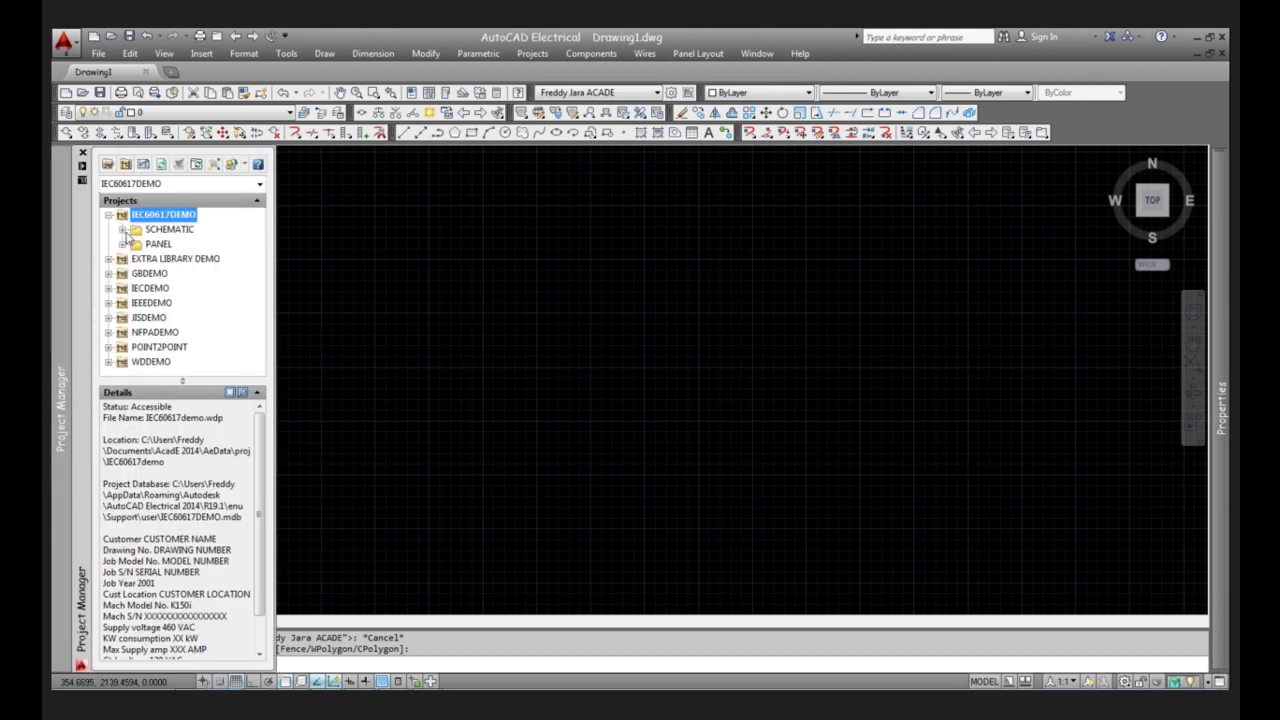
{"action": "double_click", "coordinate": [168, 229]}
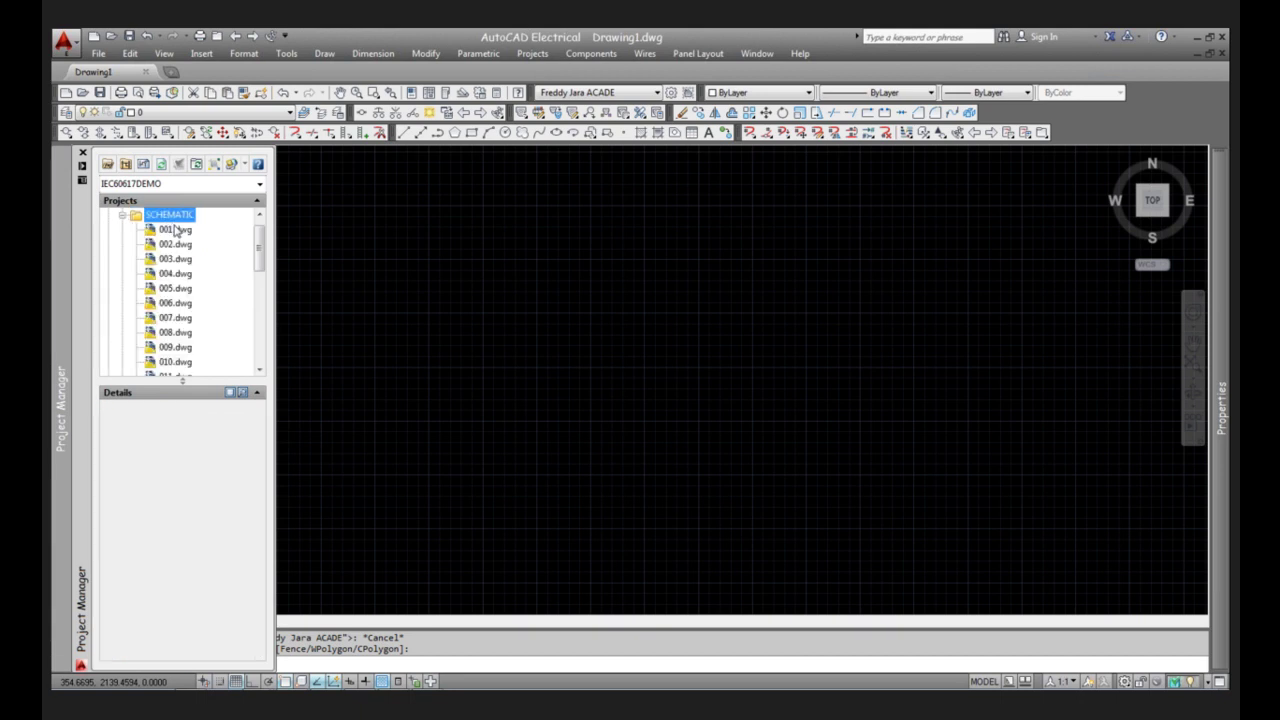
{"action": "left_click", "coordinate": [175, 232]}
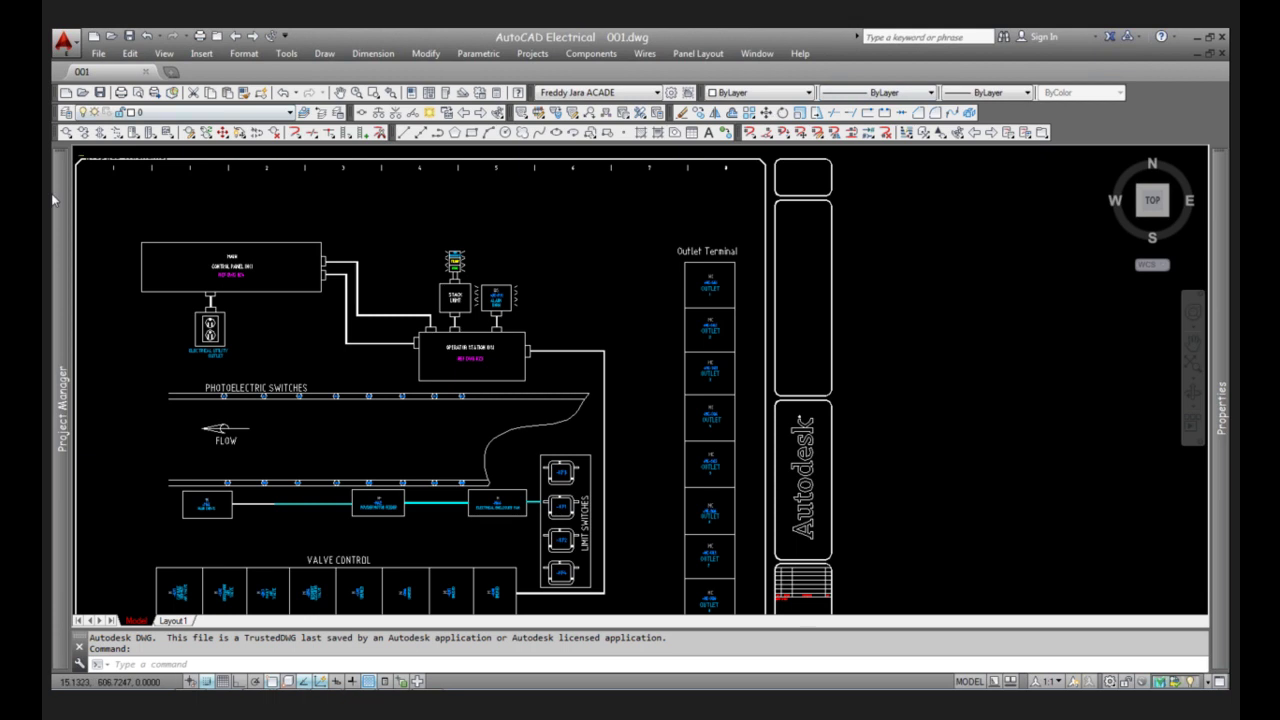
- Collapse the SCHEMATIC folder and the IEC60617DEMO project in the Project Manager
{"action": "mouse_move", "coordinate": [62, 410]}
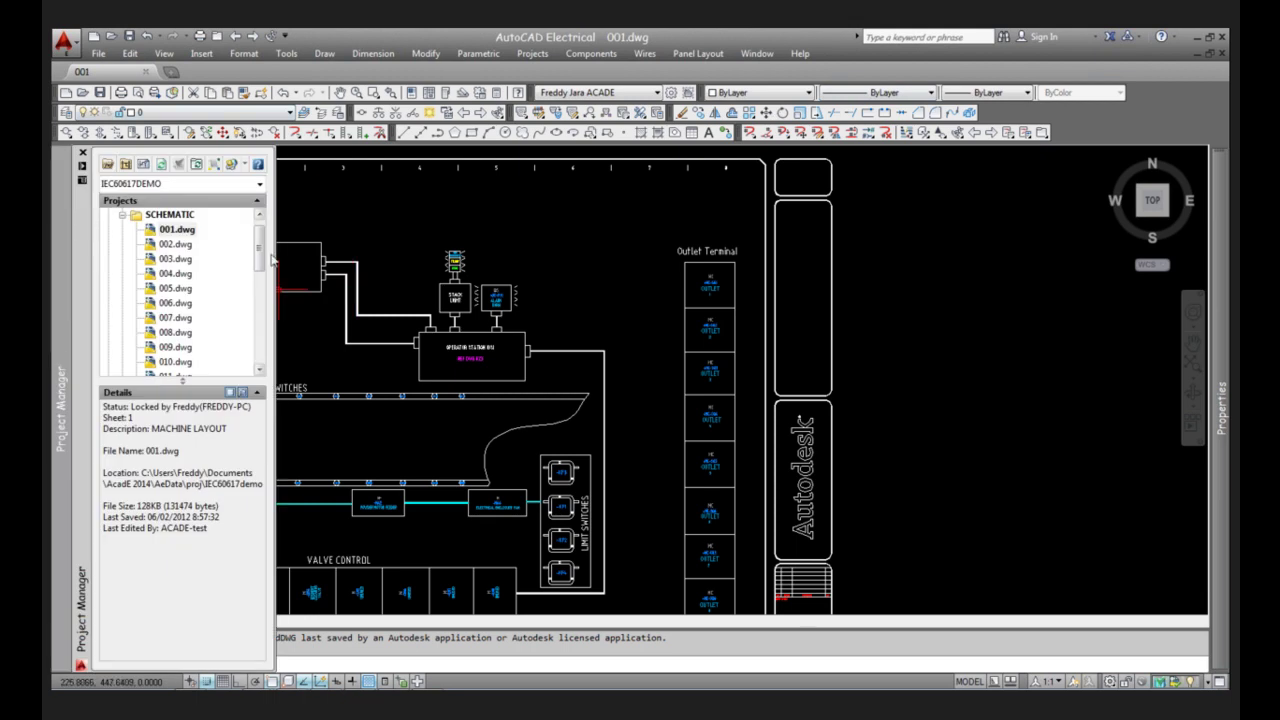
{"action": "scroll", "coordinate": [160, 250], "scroll_direction": "down", "scroll_amount": 2}
{"action": "scroll", "coordinate": [152, 231], "scroll_direction": "up", "scroll_amount": 3}
{"action": "double_click", "coordinate": [152, 231]}
{"action": "double_click", "coordinate": [160, 214]}
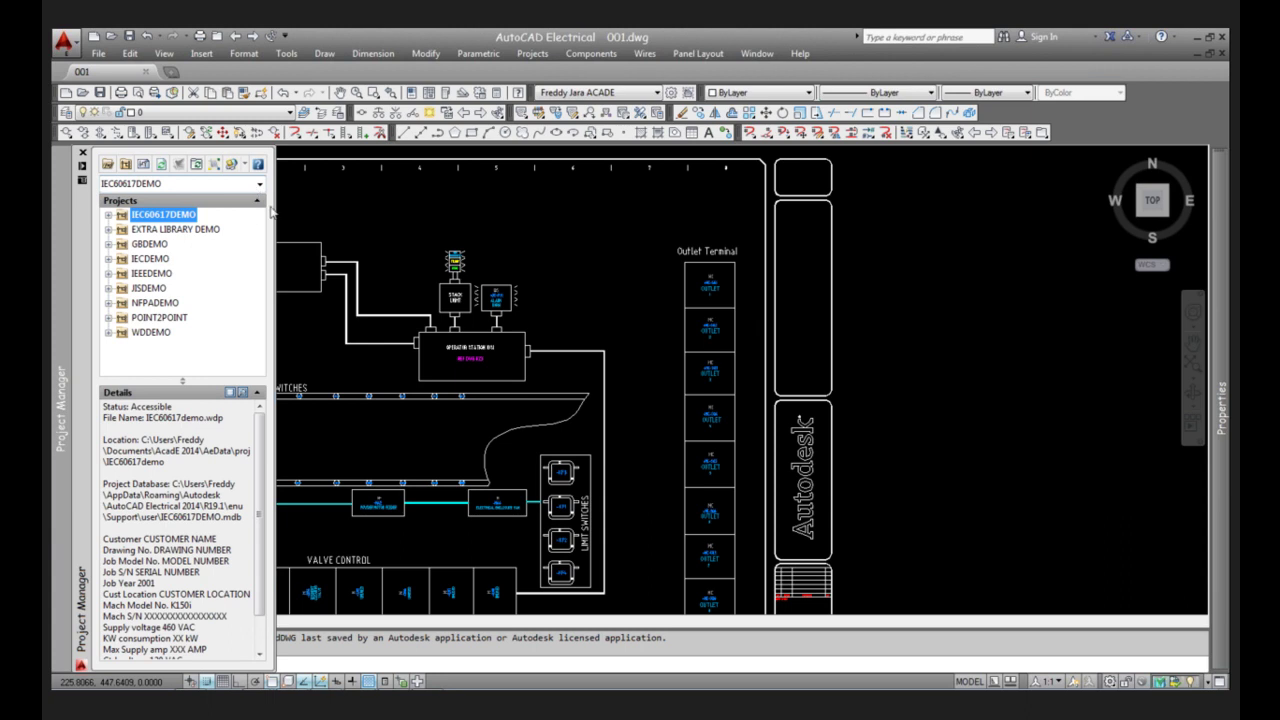
- Open the Basic_Workflow_IEC project file from the desktop's WEBCAST ACADE folder, subfolder 01 - Basic Workflow
{"action": "left_click", "coordinate": [258, 186]}
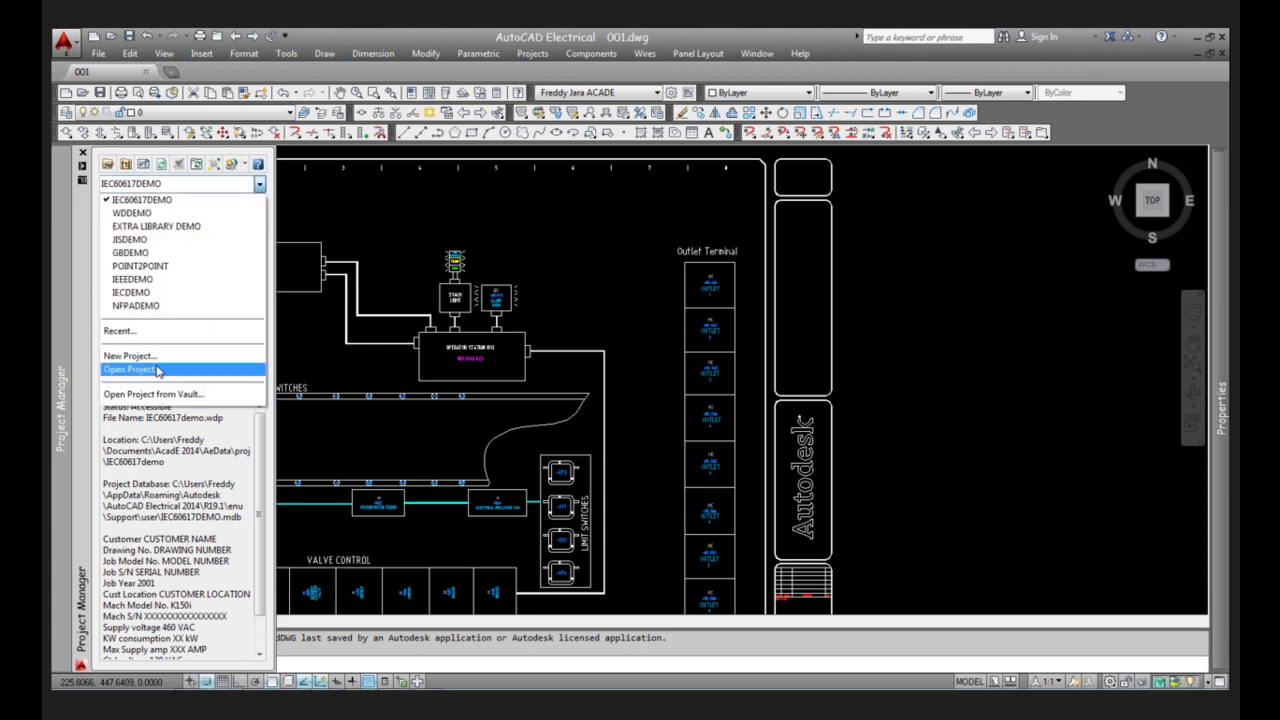
{"action": "left_click", "coordinate": [132, 369]}
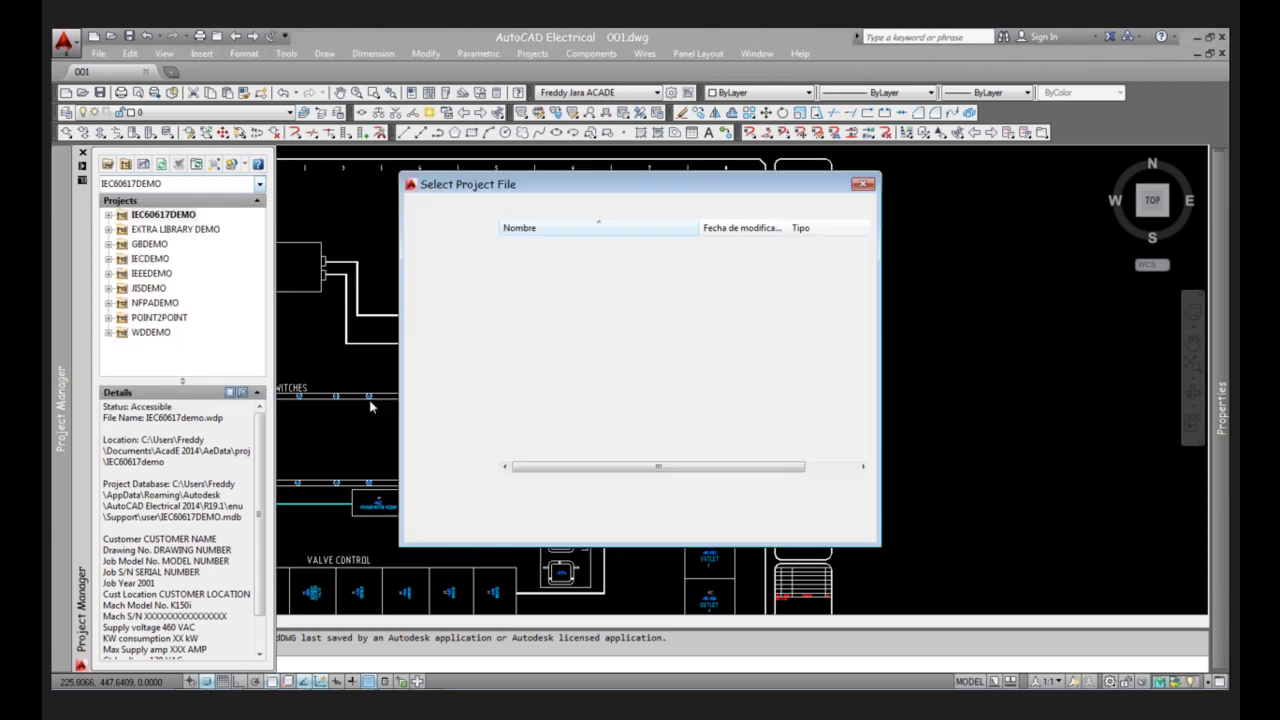
{"action": "left_click", "coordinate": [673, 207]}
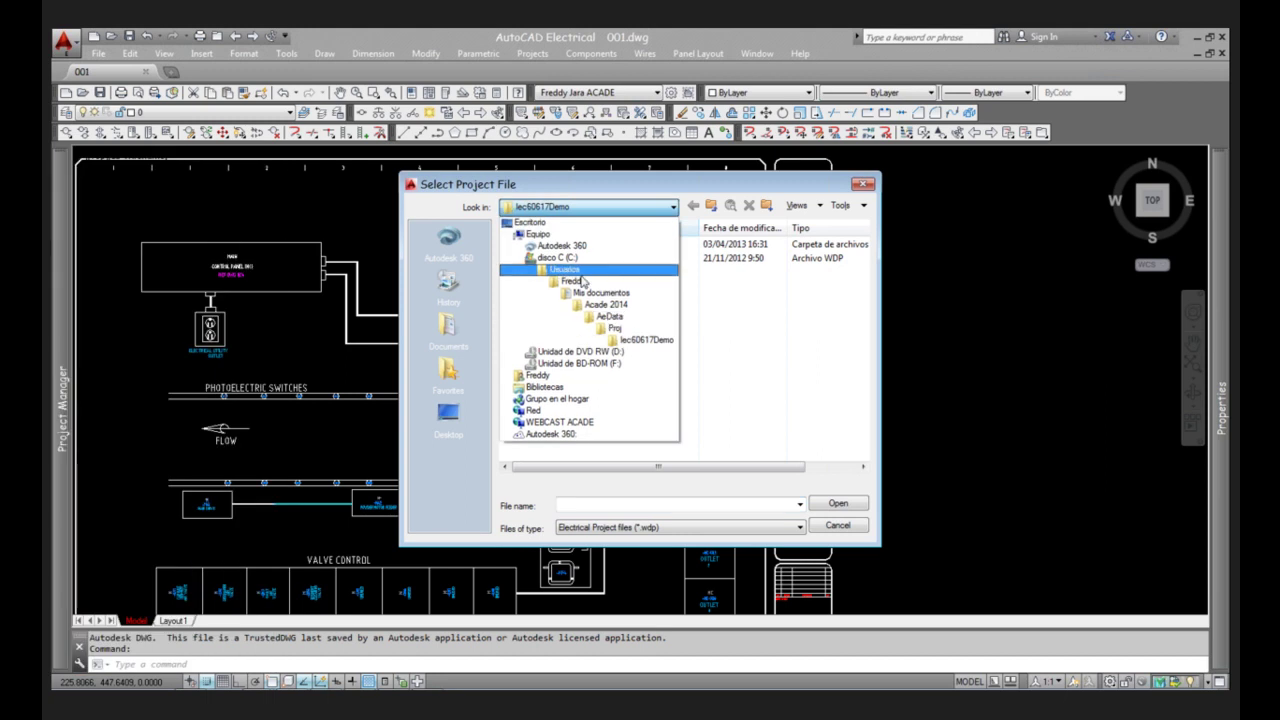
{"action": "left_click", "coordinate": [545, 222]}
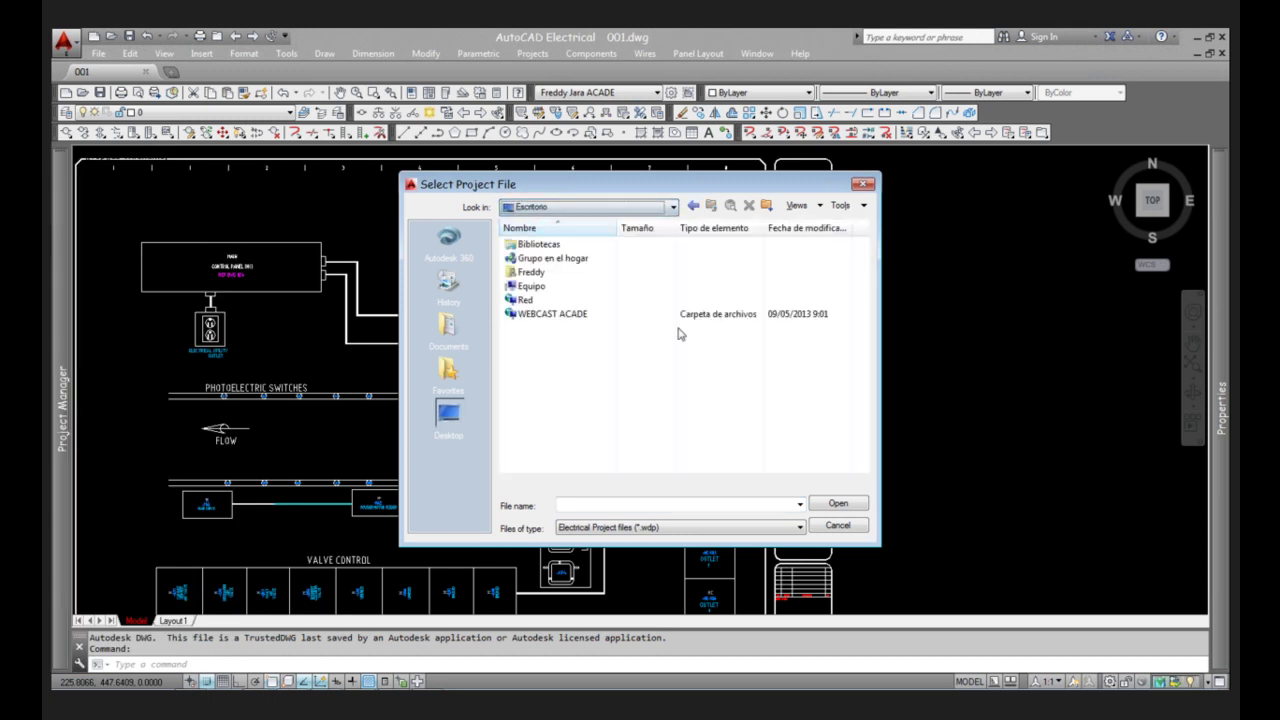
{"action": "double_click", "coordinate": [560, 312]}
{"action": "double_click", "coordinate": [565, 246]}
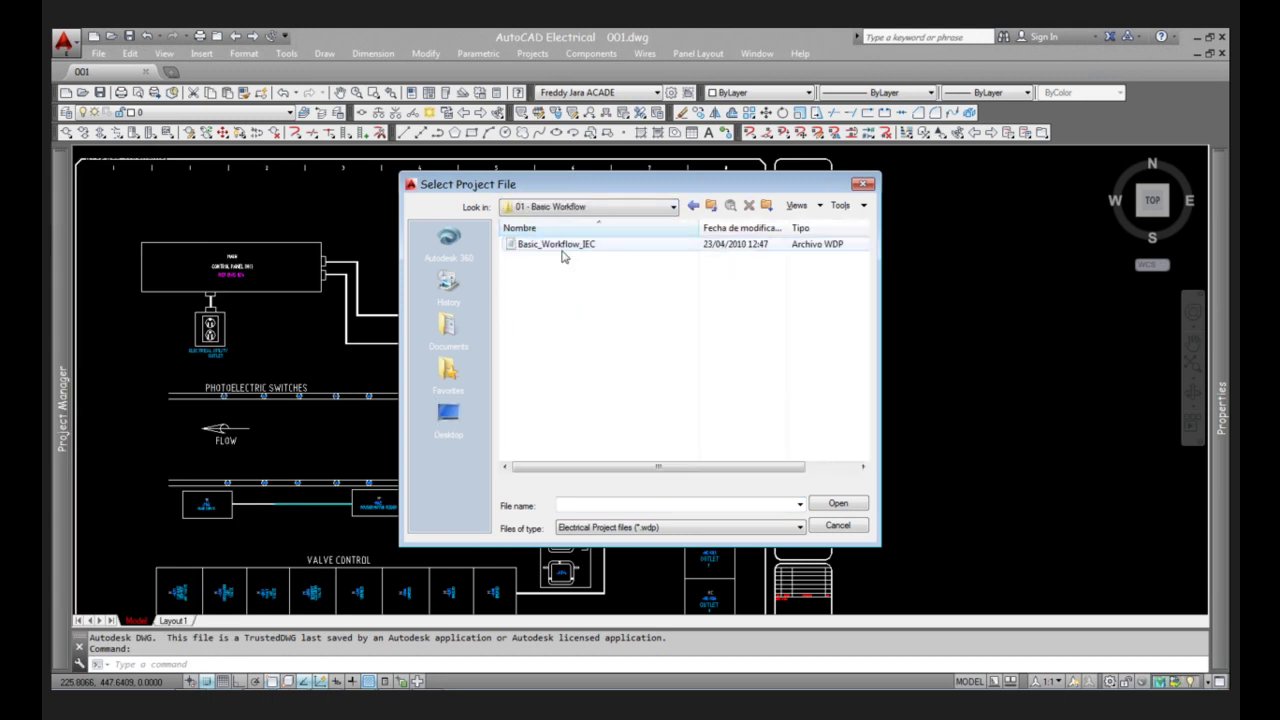
{"action": "left_click", "coordinate": [559, 245]}
{"action": "double_click", "coordinate": [558, 245]}
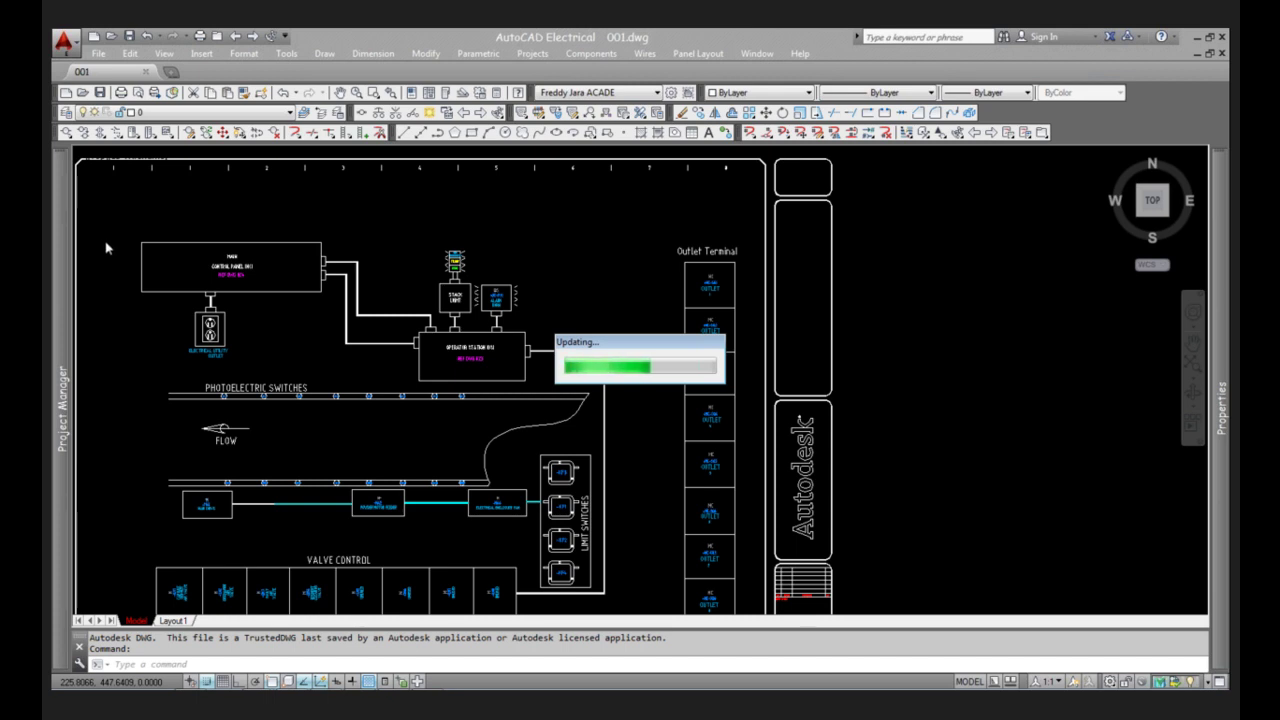
- Expand the BASIC_WORKFLOW_IEC project in the Project Manager and open Basic_Workflow_IEC_06.dwg
{"action": "mouse_move", "coordinate": [66, 240]}
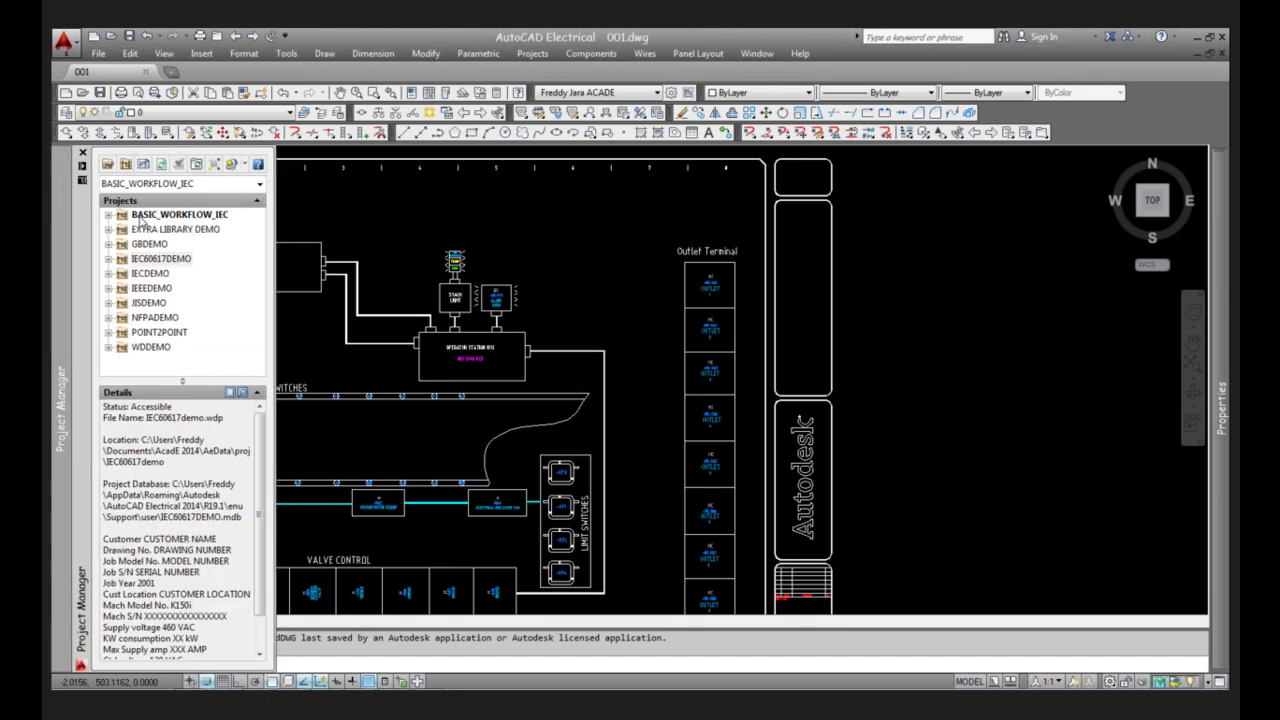
{"action": "double_click", "coordinate": [168, 216]}
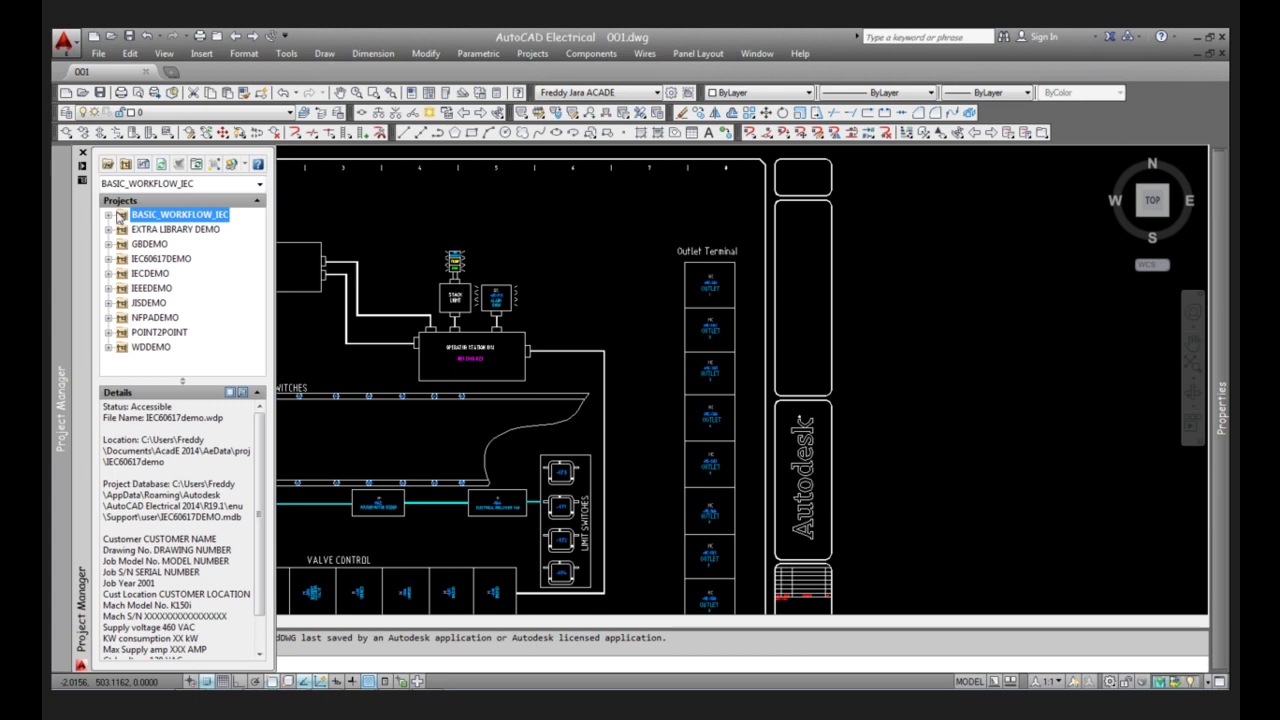
{"action": "left_click", "coordinate": [108, 215]}
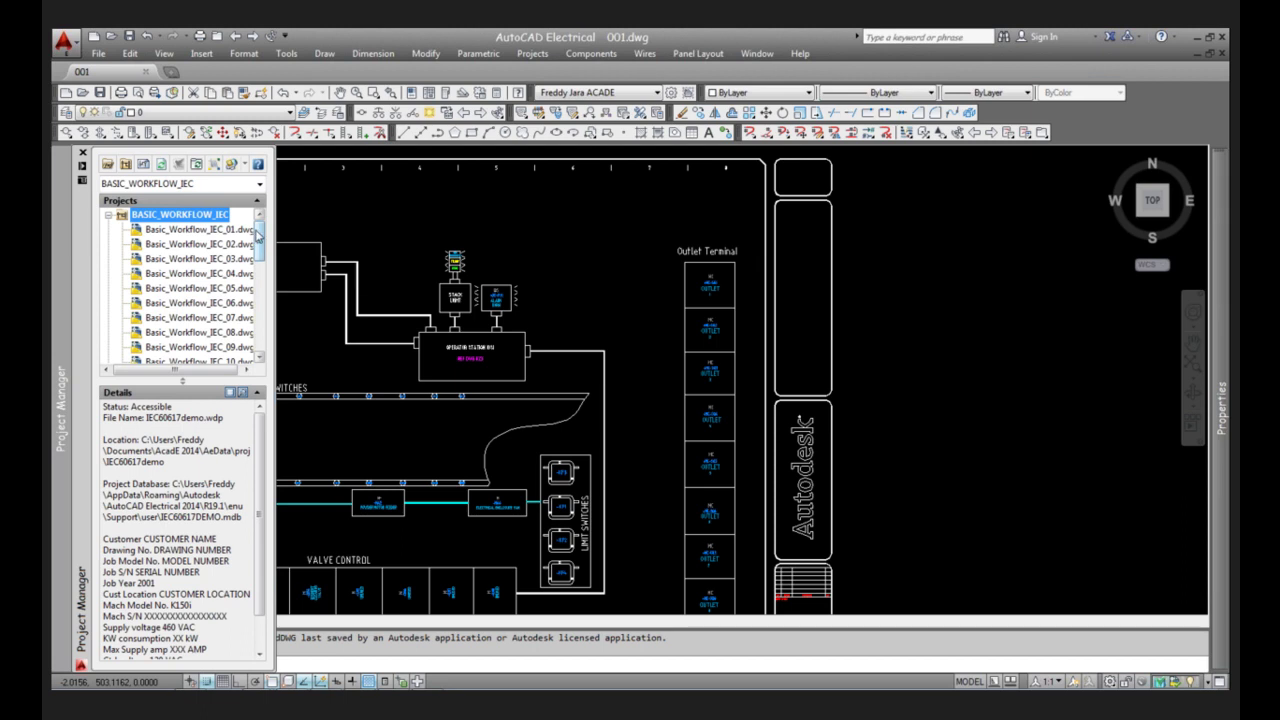
{"action": "double_click", "coordinate": [185, 303]}
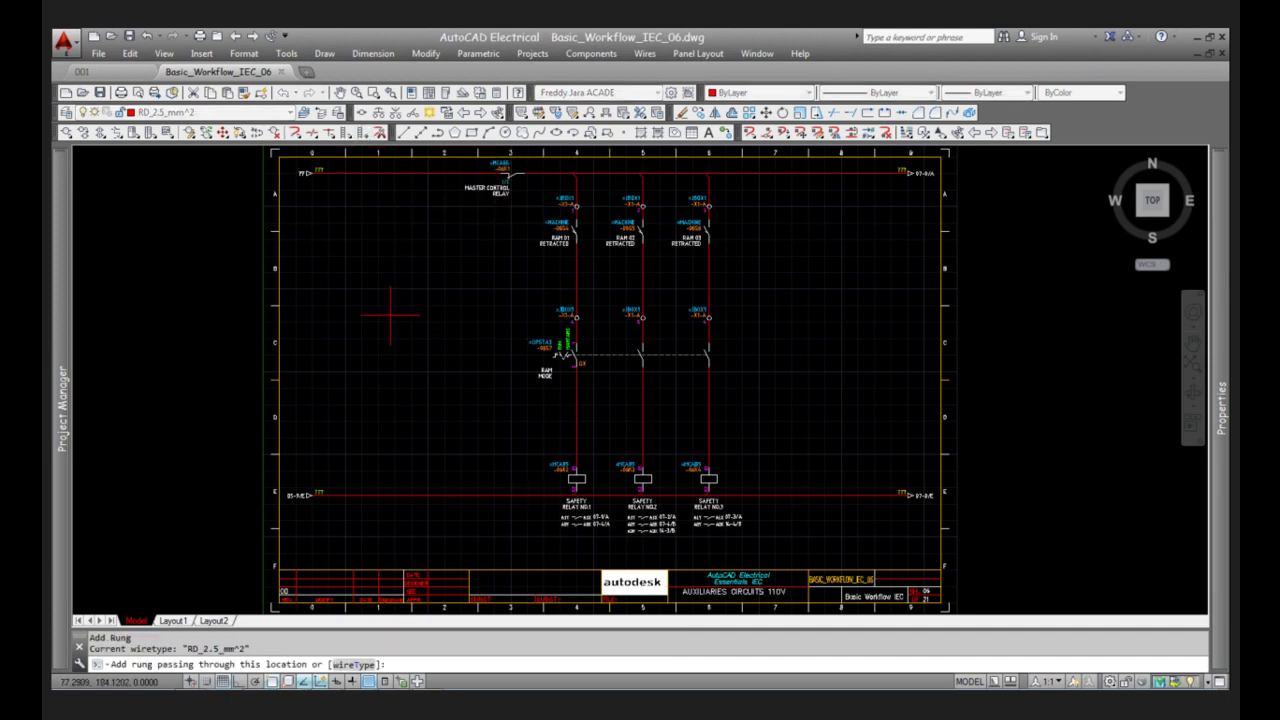
- Turn on snap and add two RD_2.5_mm^2 rungs between the horizontal bus wires, at columns 1 and 2
{"action": "key", "text": "F9"}
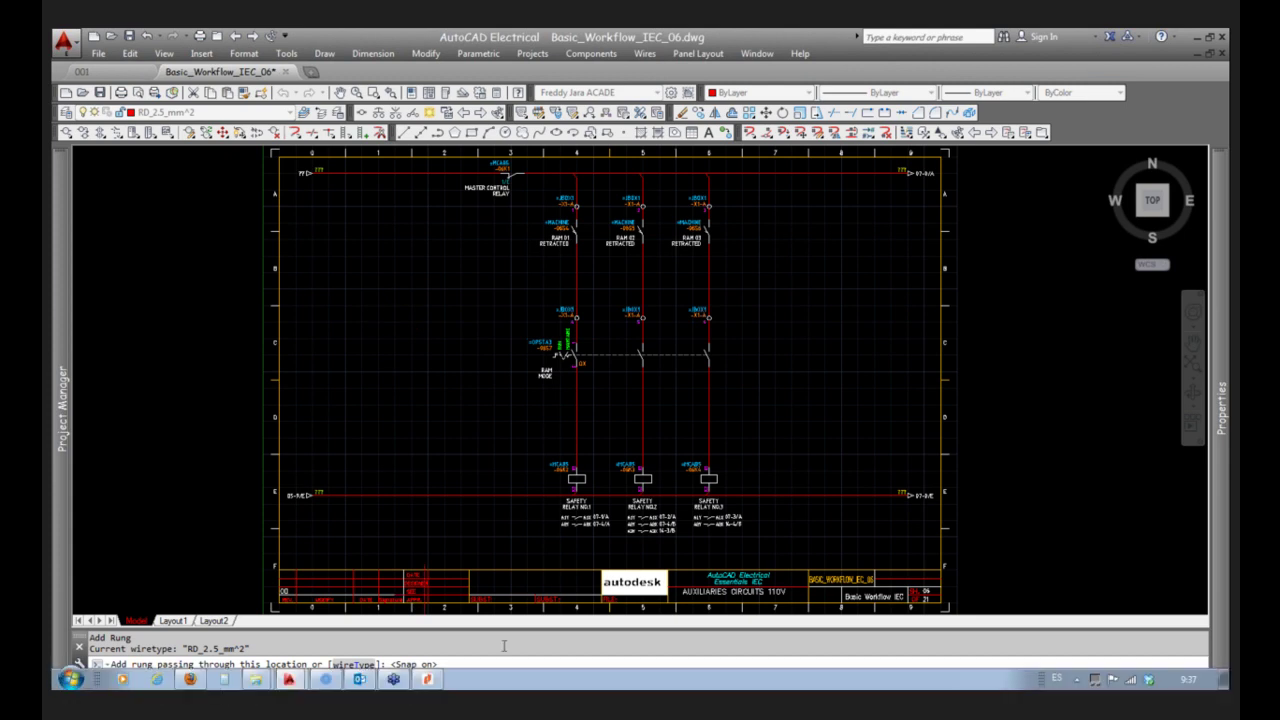
{"action": "left_click", "coordinate": [375, 271]}
{"action": "left_click", "coordinate": [443, 286]}
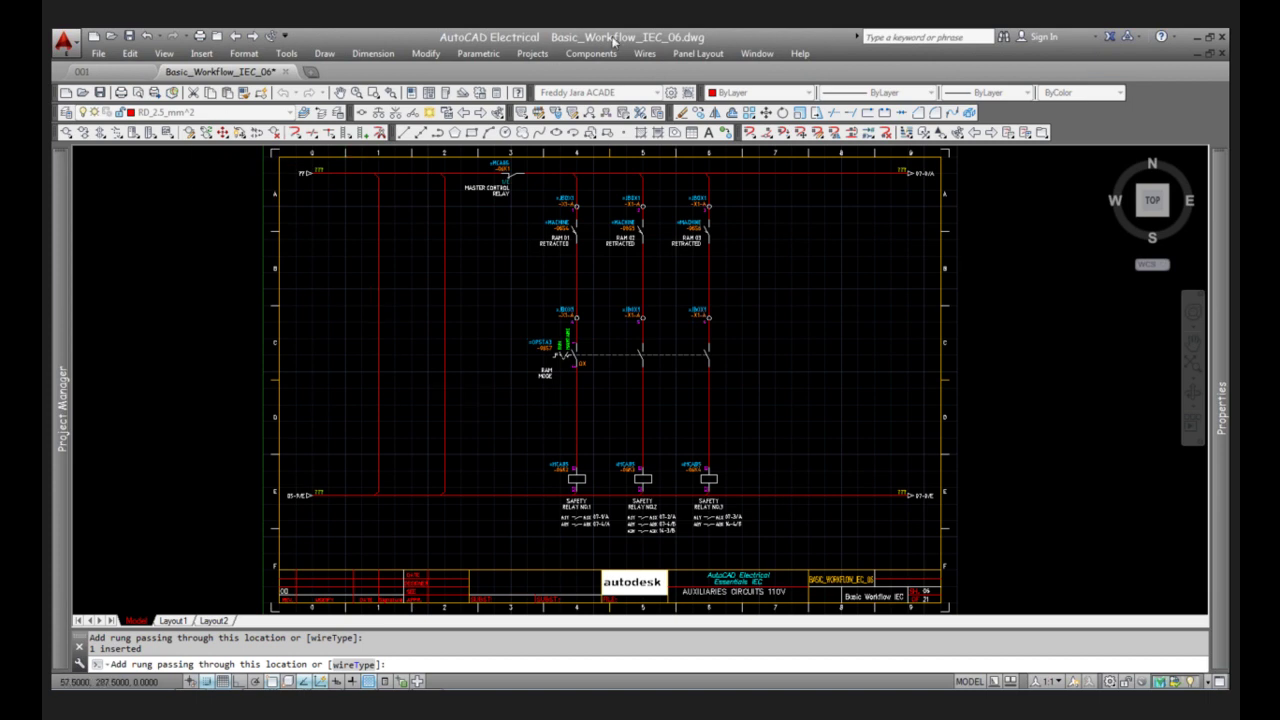
- Insert two horizontal wires joining the column 1 and column 2 rungs, one in row B and one low in row C
{"action": "left_click", "coordinate": [644, 53]}
{"action": "left_click", "coordinate": [622, 72]}
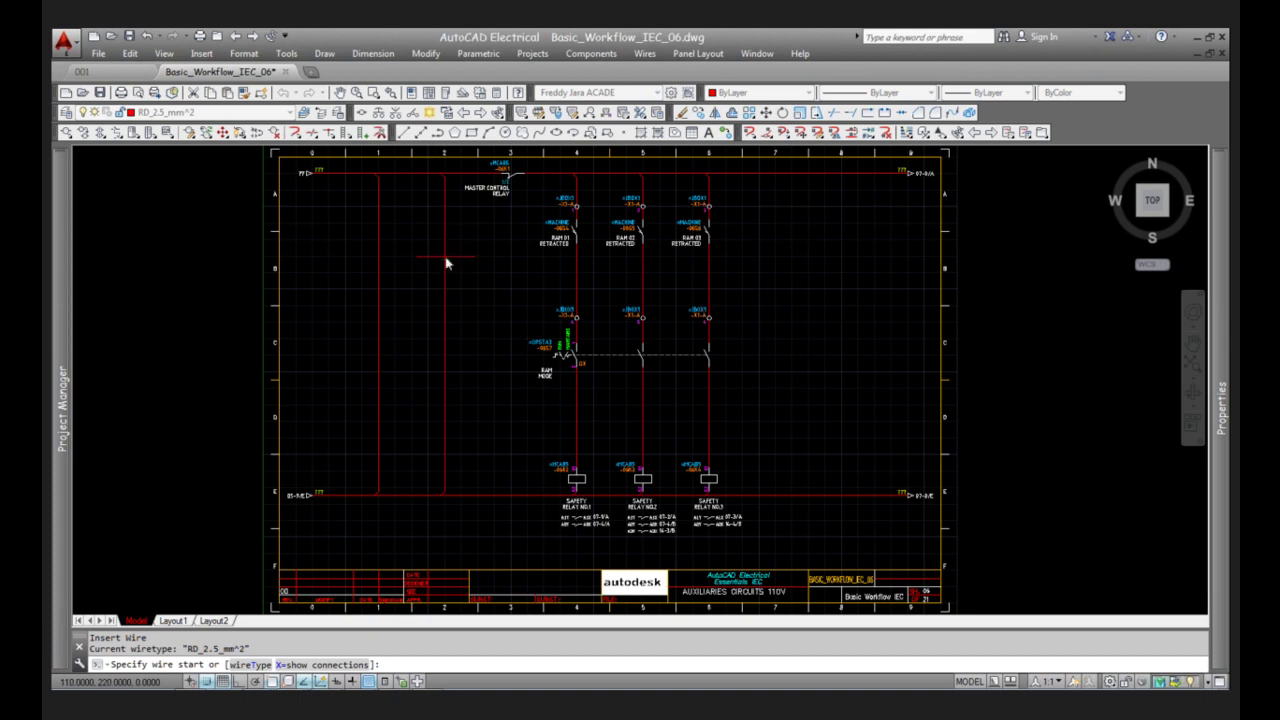
{"action": "left_click", "coordinate": [445, 256]}
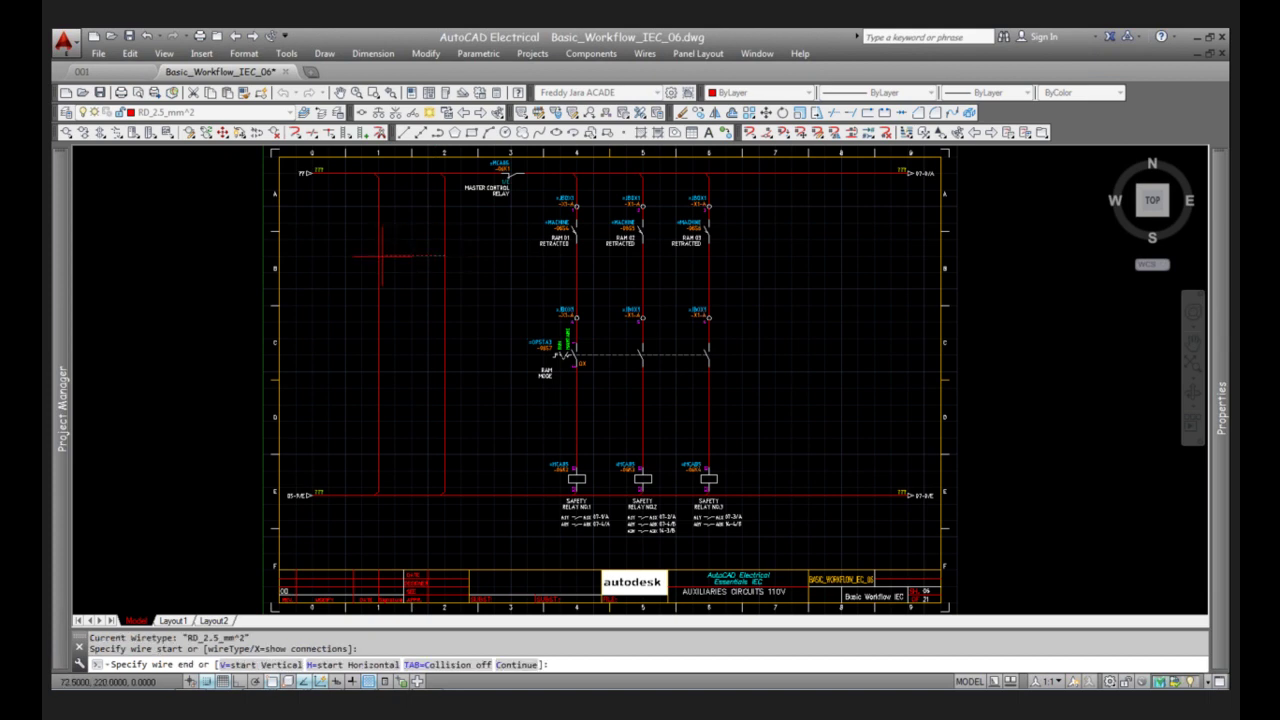
{"action": "left_click", "coordinate": [381, 256]}
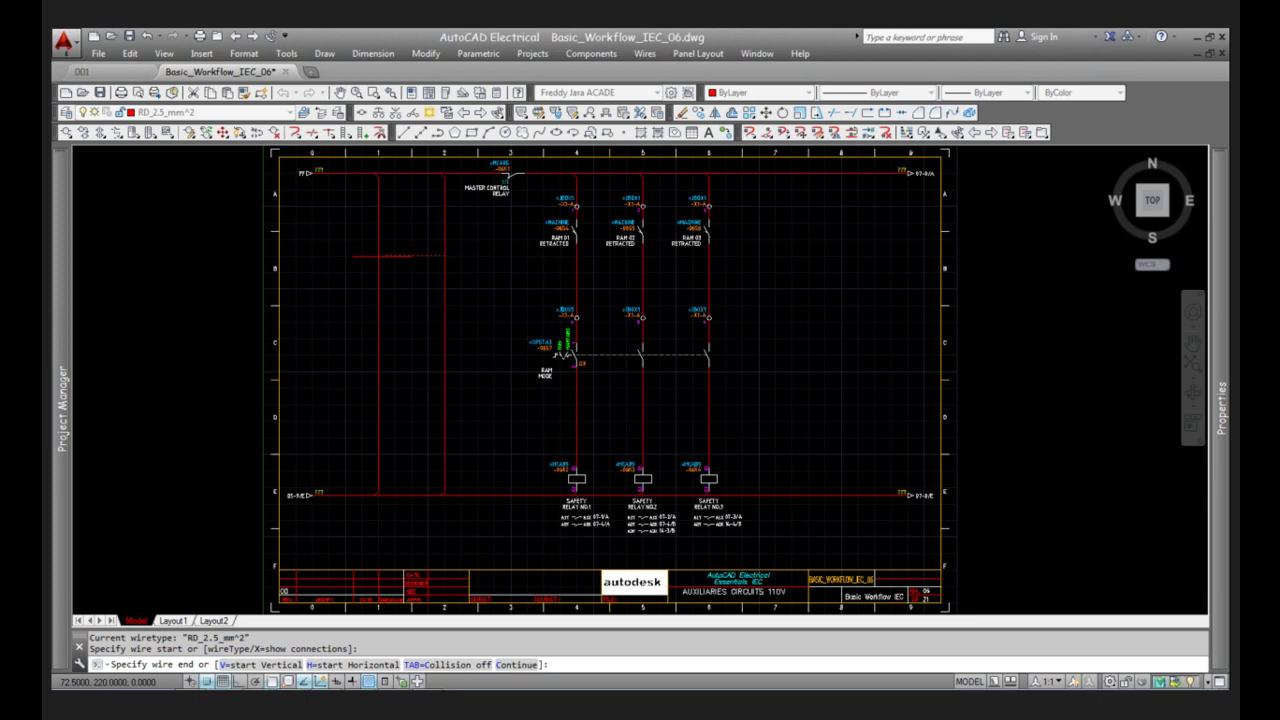
{"action": "left_click", "coordinate": [445, 376]}
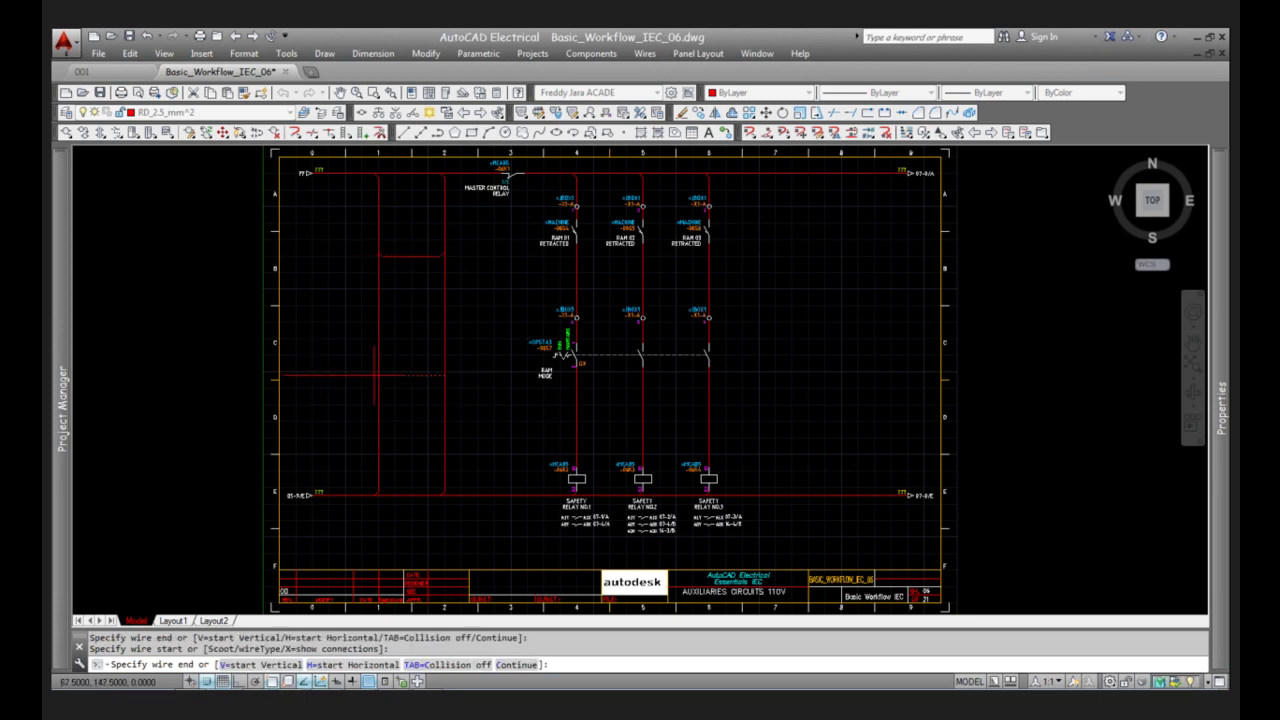
{"action": "left_click", "coordinate": [376, 376]}
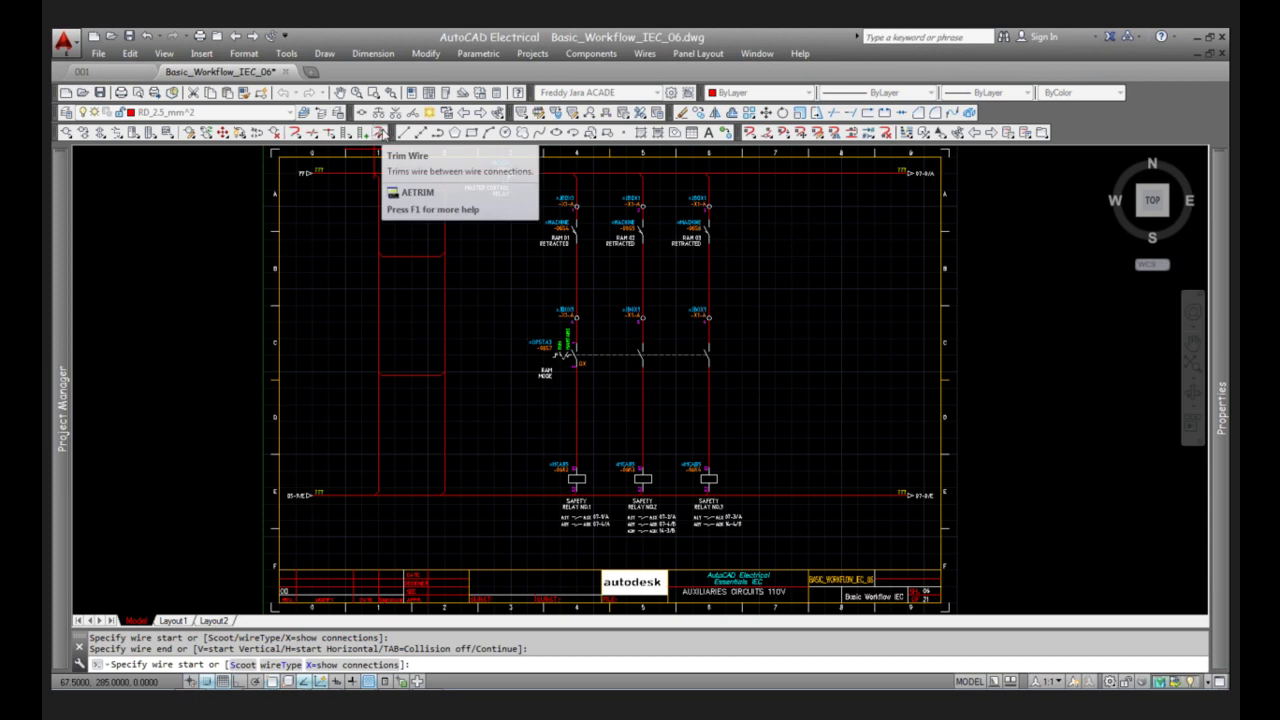
- Trim away the rungs at columns 1 and 2 and the horizontal wires between them with Trim Wire
{"action": "scroll", "coordinate": [435, 228], "scroll_direction": "up", "scroll_amount": 2}
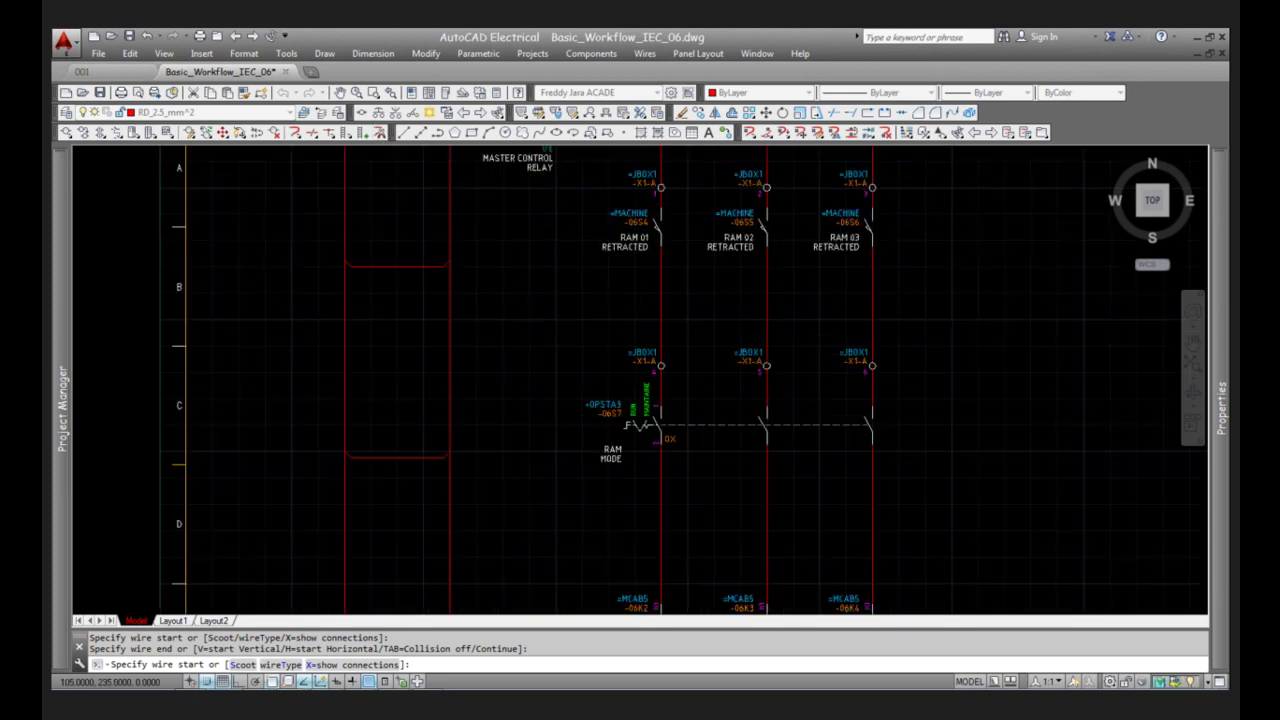
{"action": "scroll", "coordinate": [431, 239], "scroll_direction": "up", "scroll_amount": 4}
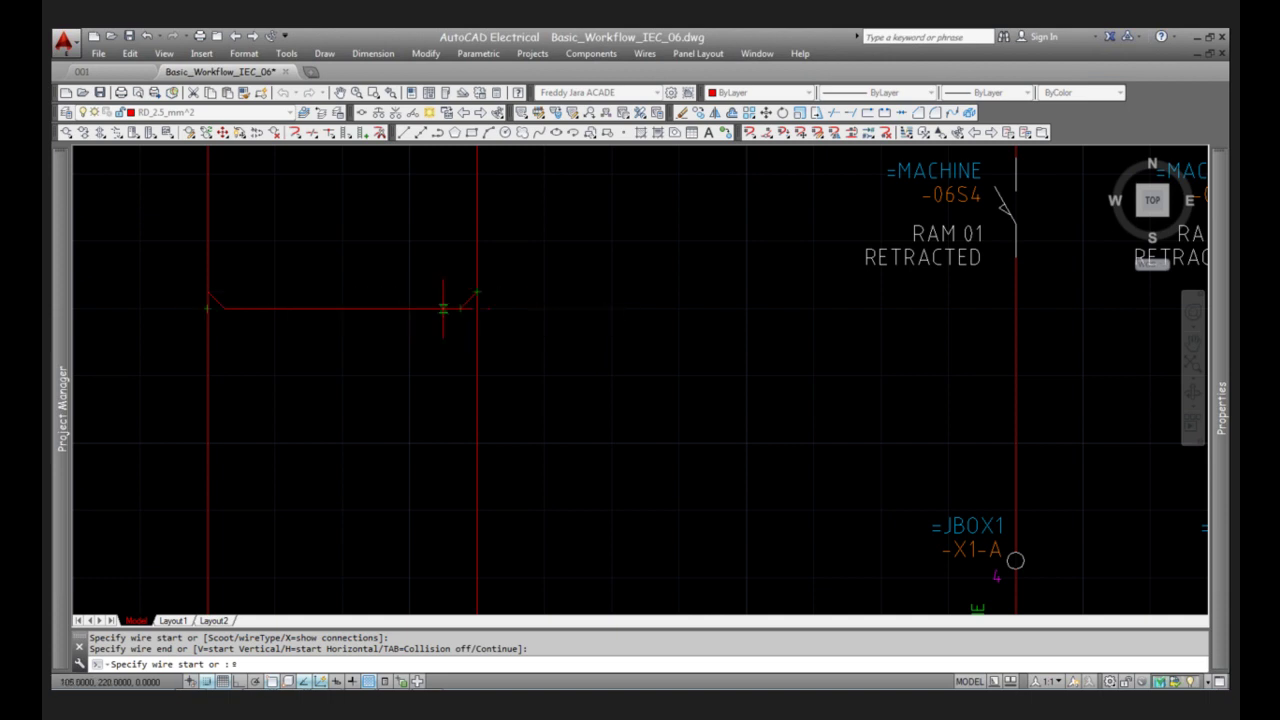
{"action": "middle_click_drag", "start_coordinate": [443, 308], "coordinate": [447, 335]}
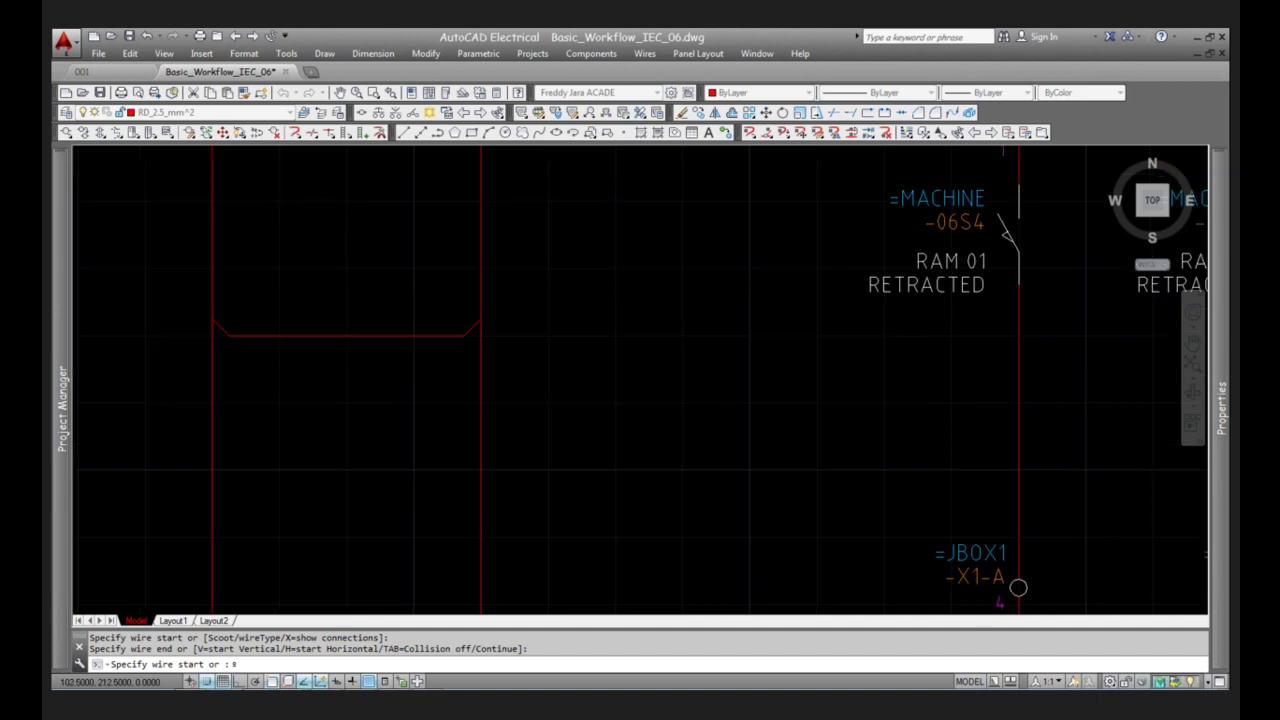
{"action": "scroll", "coordinate": [440, 470], "scroll_direction": "down", "scroll_amount": 4}
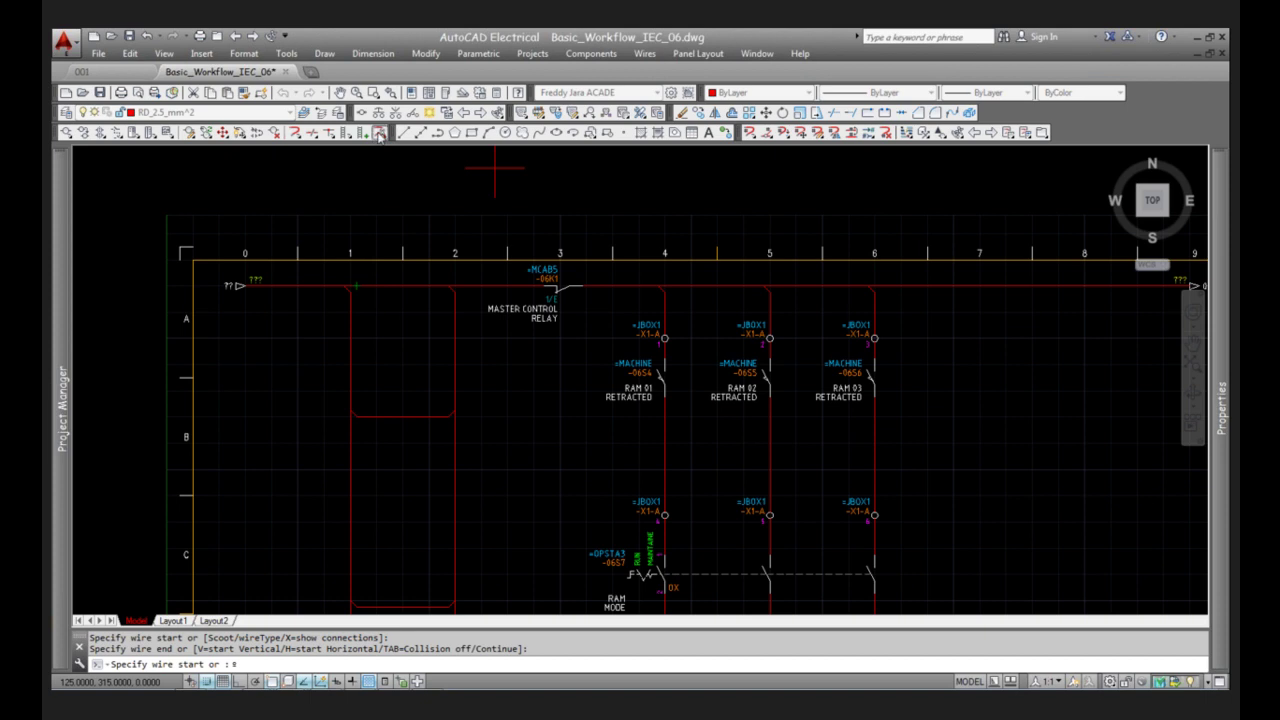
{"action": "left_click", "coordinate": [455, 455]}
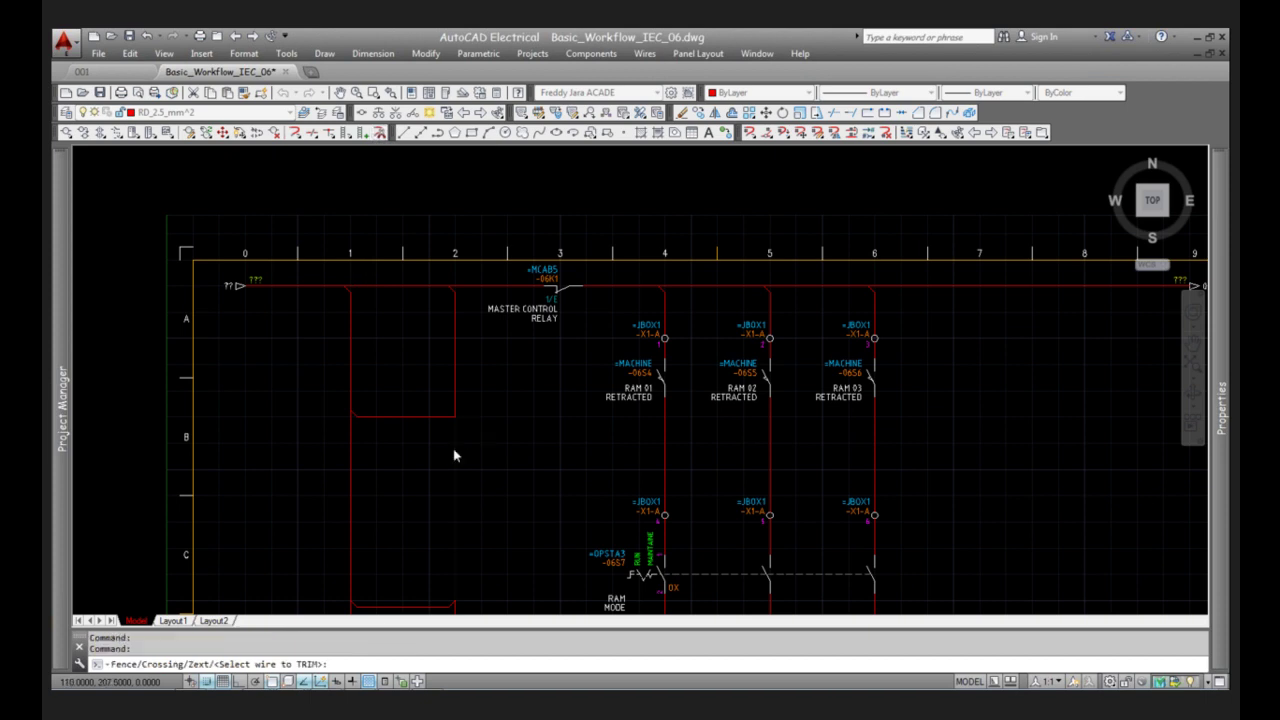
{"action": "left_click", "coordinate": [440, 415]}
{"action": "left_click", "coordinate": [350, 380]}
{"action": "left_click", "coordinate": [448, 371]}
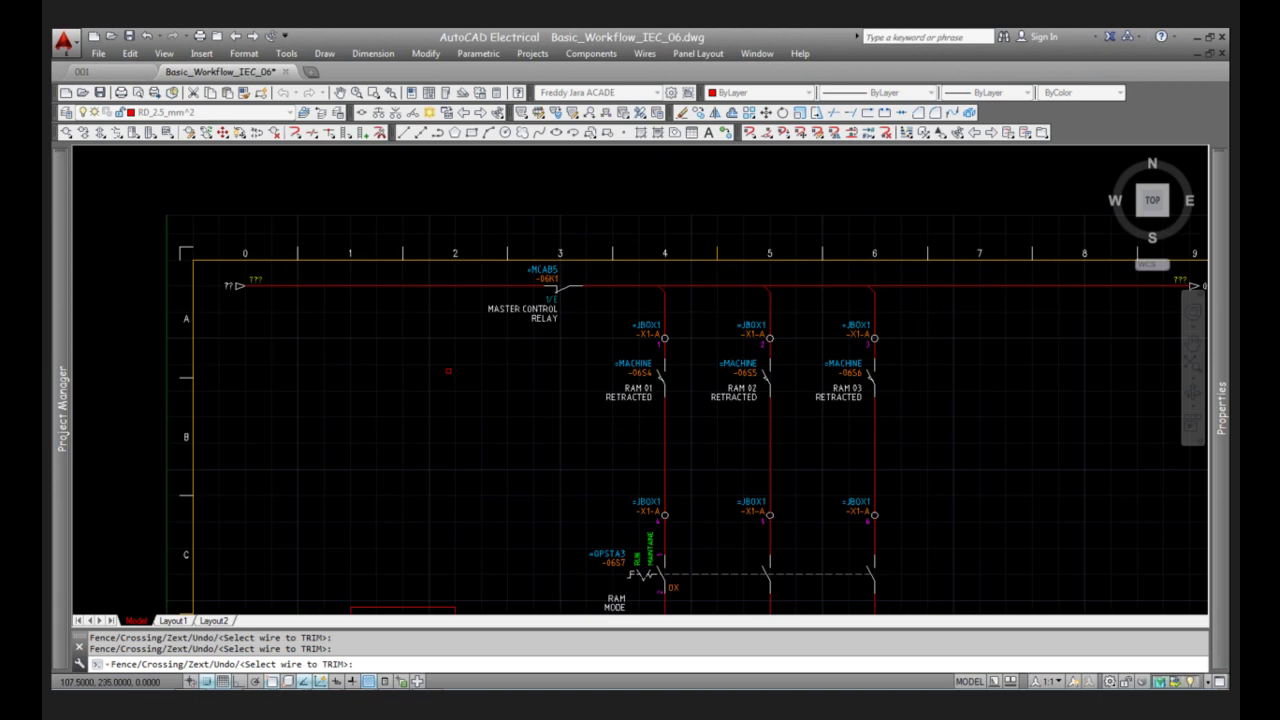
{"action": "scroll", "coordinate": [448, 371], "scroll_direction": "down", "scroll_amount": 6}
{"action": "left_click", "coordinate": [420, 426]}
{"action": "key", "text": "Return"}
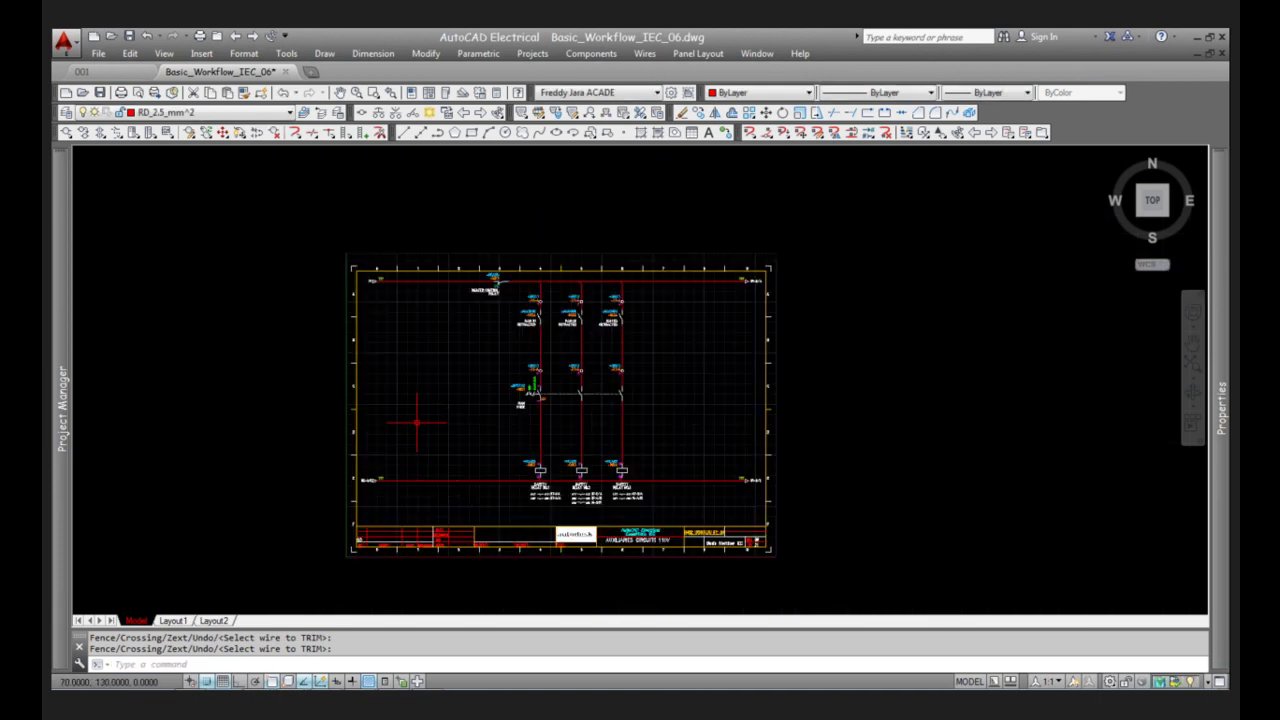
- Open the BASIC_WORKFLOW_IEC project properties and set the PLC style to 2
{"action": "mouse_move", "coordinate": [55, 257]}
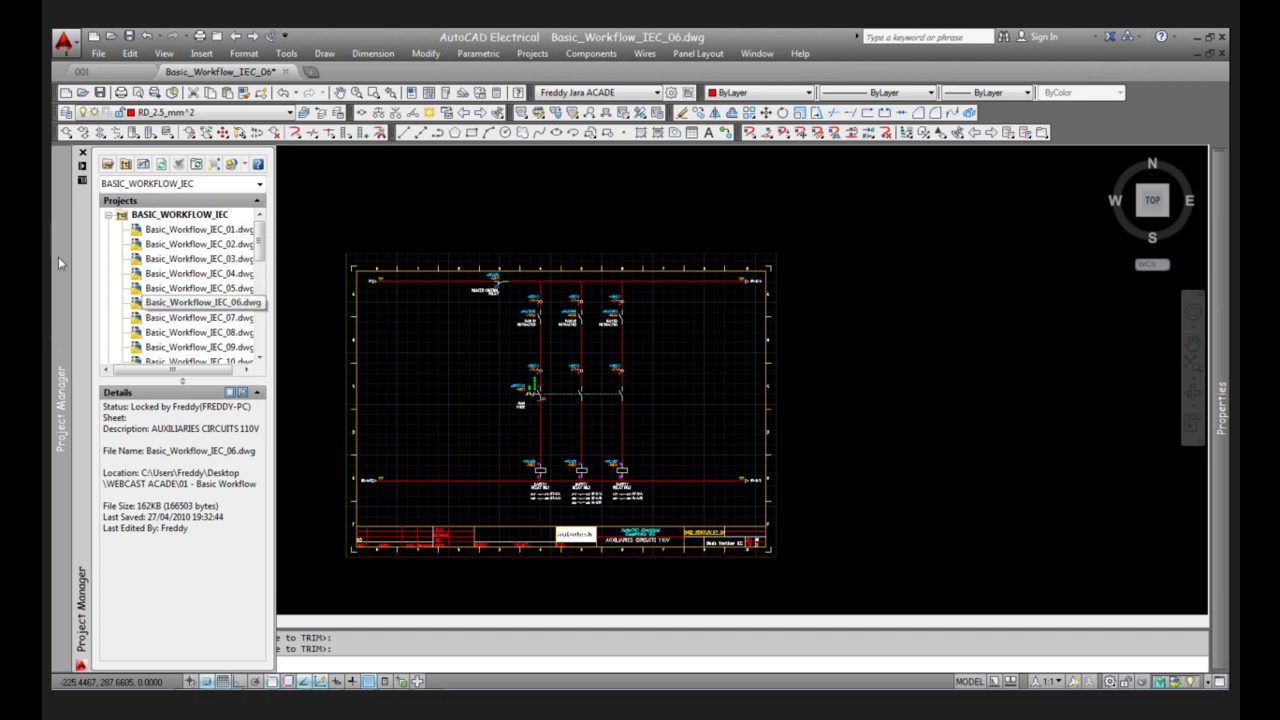
{"action": "left_click", "coordinate": [165, 218]}
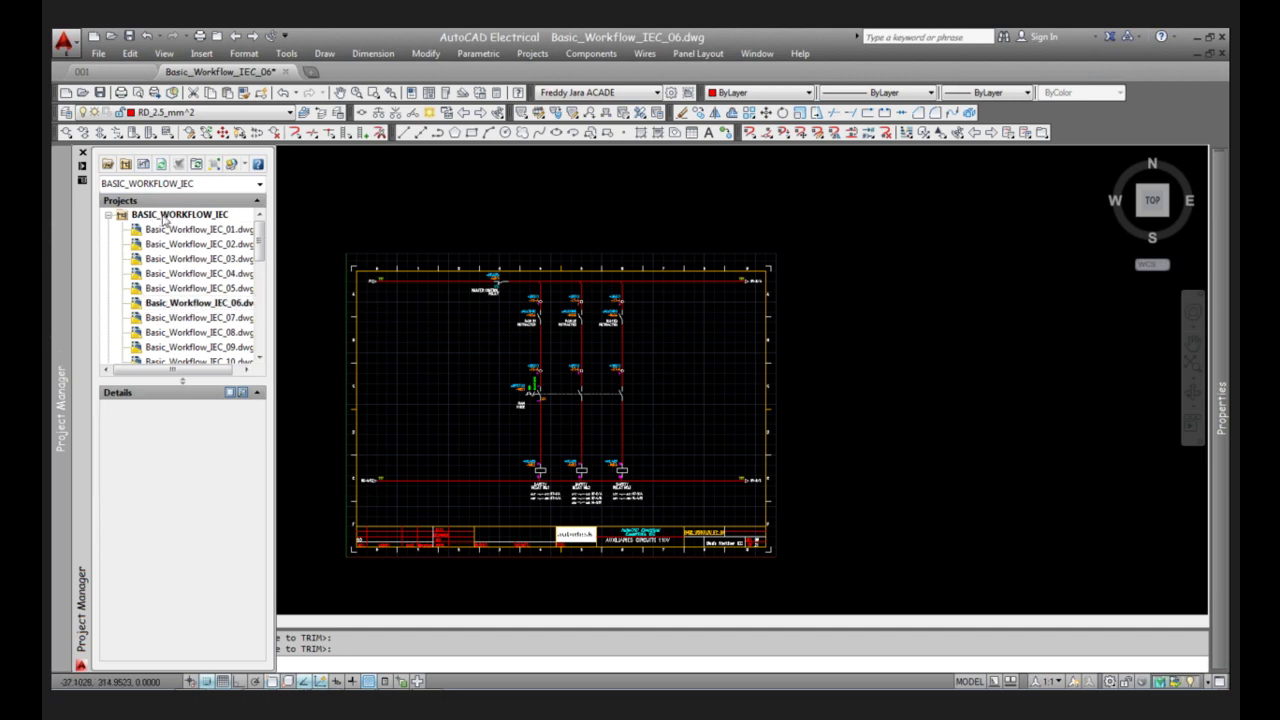
{"action": "right_click", "coordinate": [165, 217]}
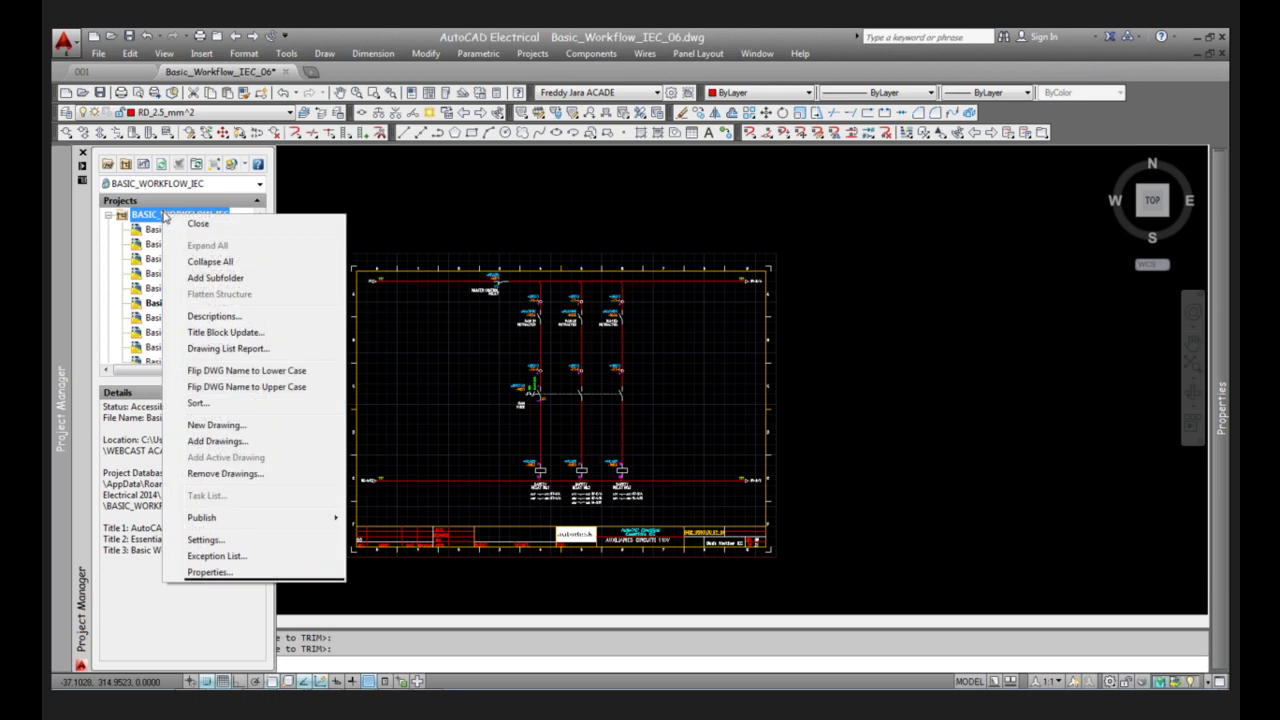
{"action": "left_click", "coordinate": [210, 572]}
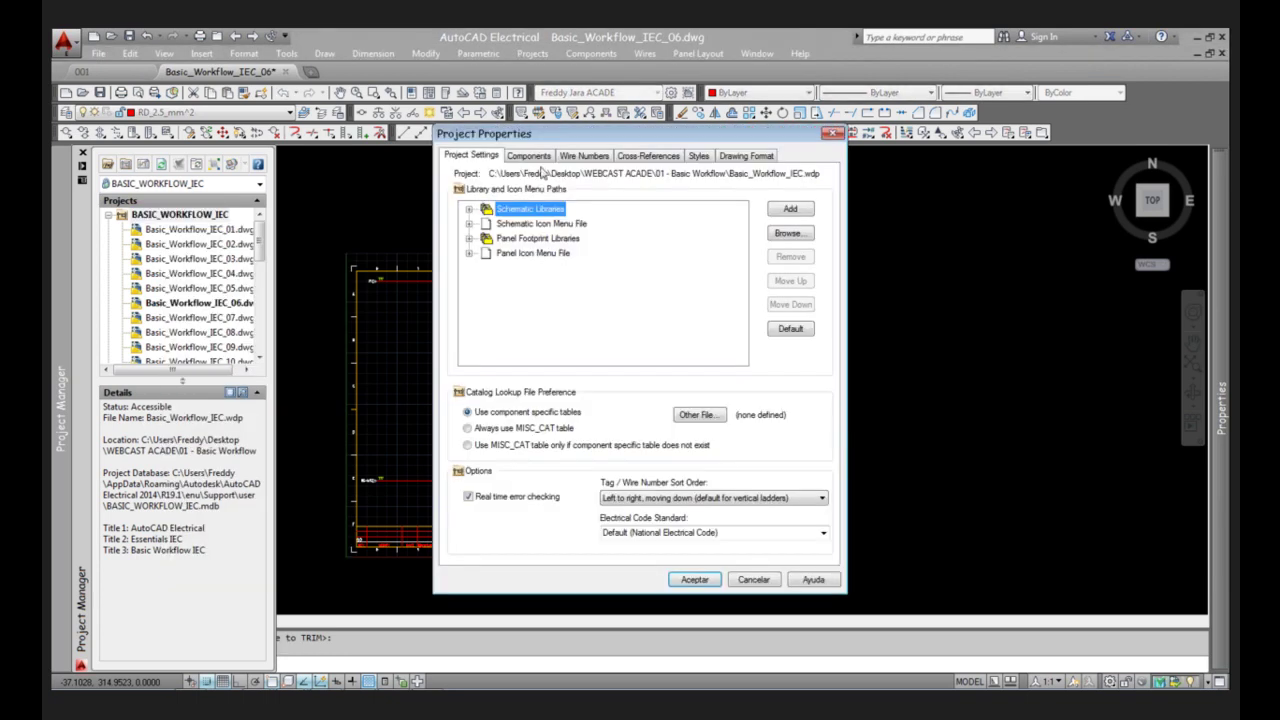
{"action": "left_click", "coordinate": [700, 156]}
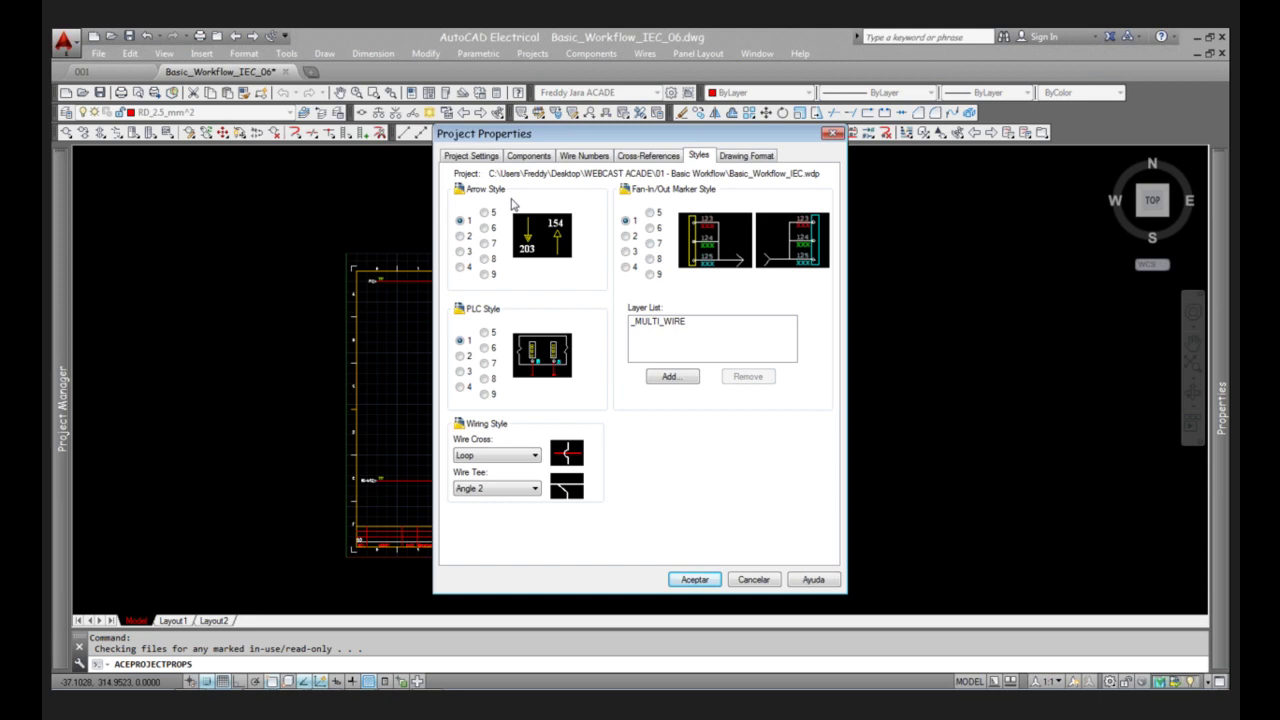
{"action": "left_click", "coordinate": [460, 356]}
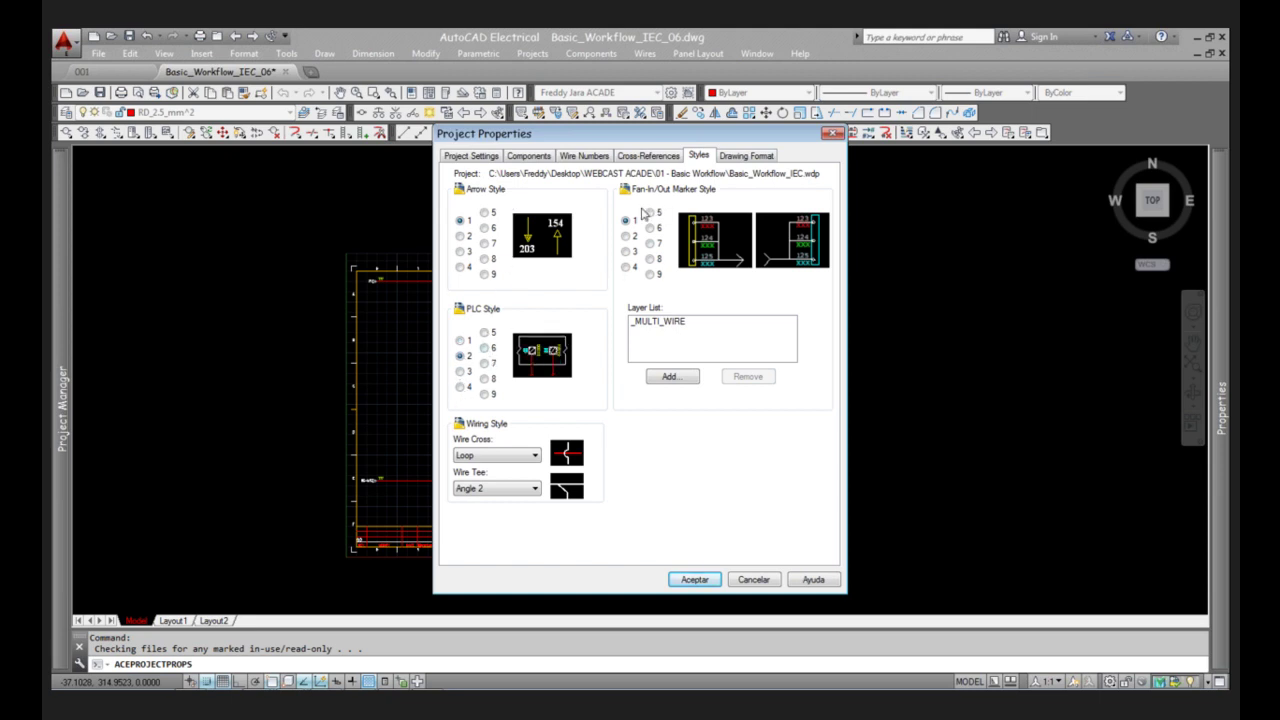
- Set the project's wiring style to Loop for wire crossings and Dot for wire tees, and accept the project properties
{"action": "left_click", "coordinate": [524, 456]}
{"action": "left_click", "coordinate": [486, 477]}
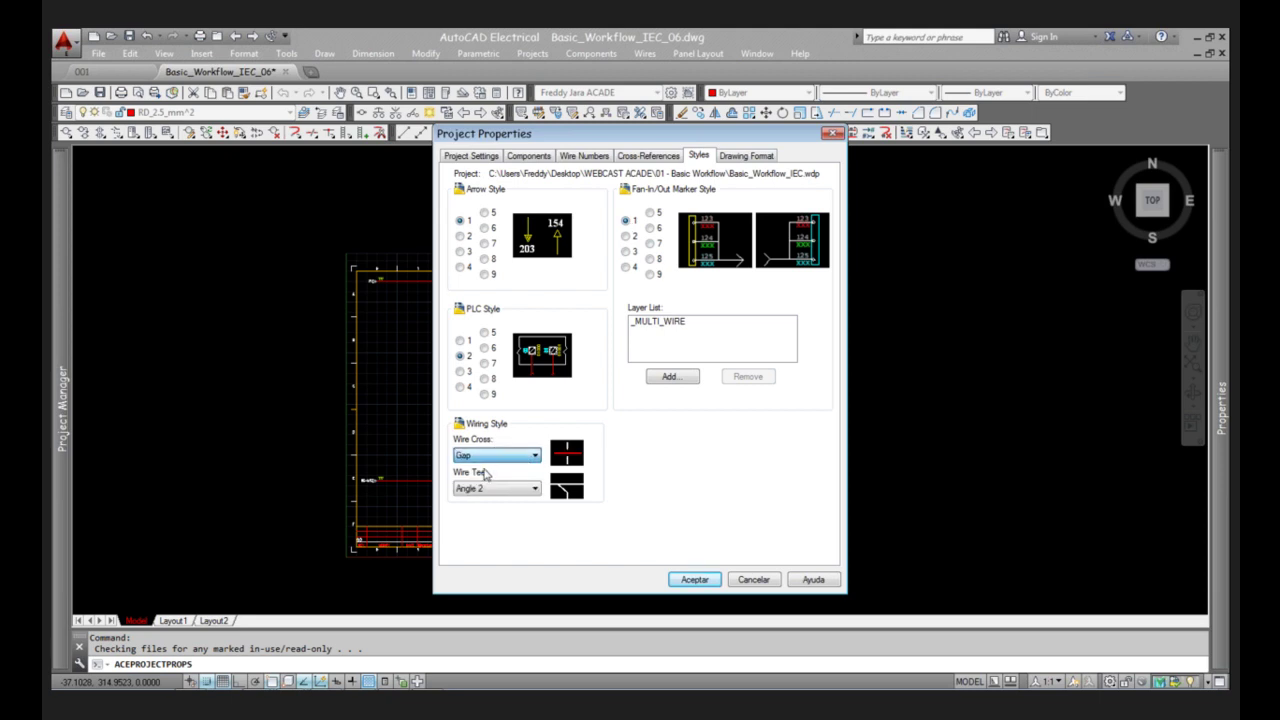
{"action": "left_click", "coordinate": [495, 456]}
{"action": "left_click", "coordinate": [489, 465]}
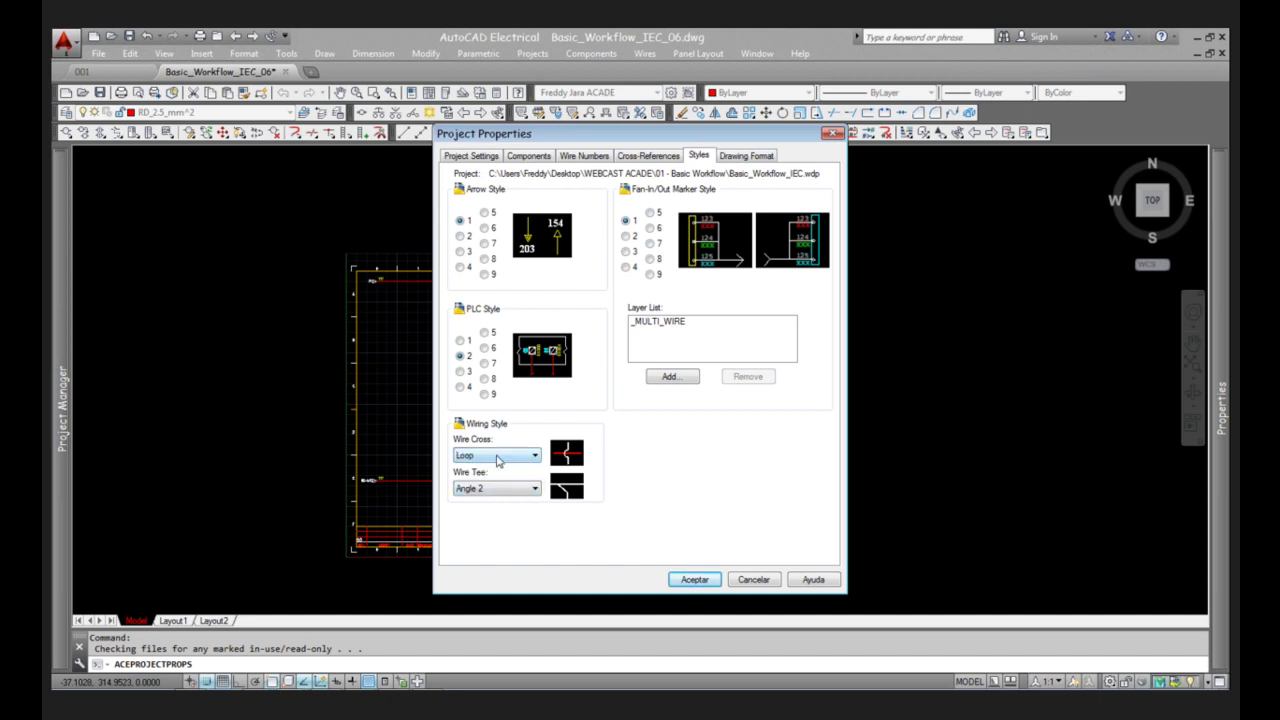
{"action": "left_click", "coordinate": [534, 488]}
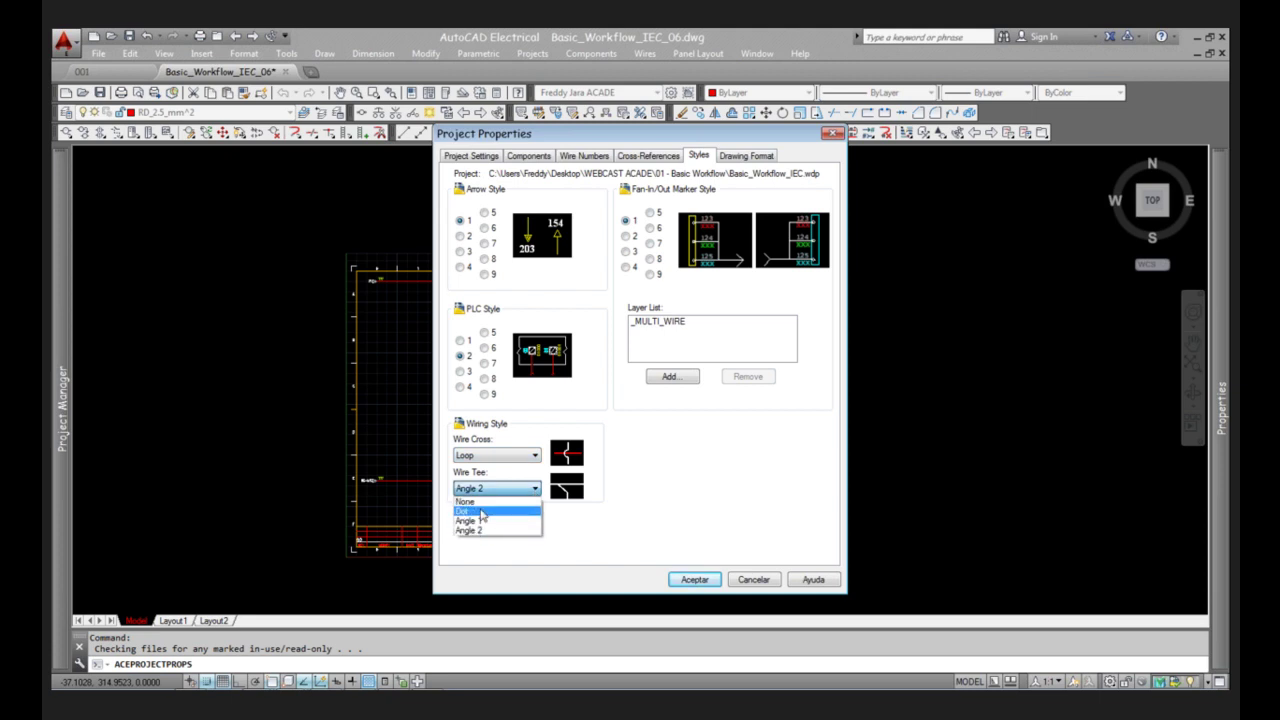
{"action": "left_click", "coordinate": [484, 511]}
{"action": "left_click", "coordinate": [683, 580]}
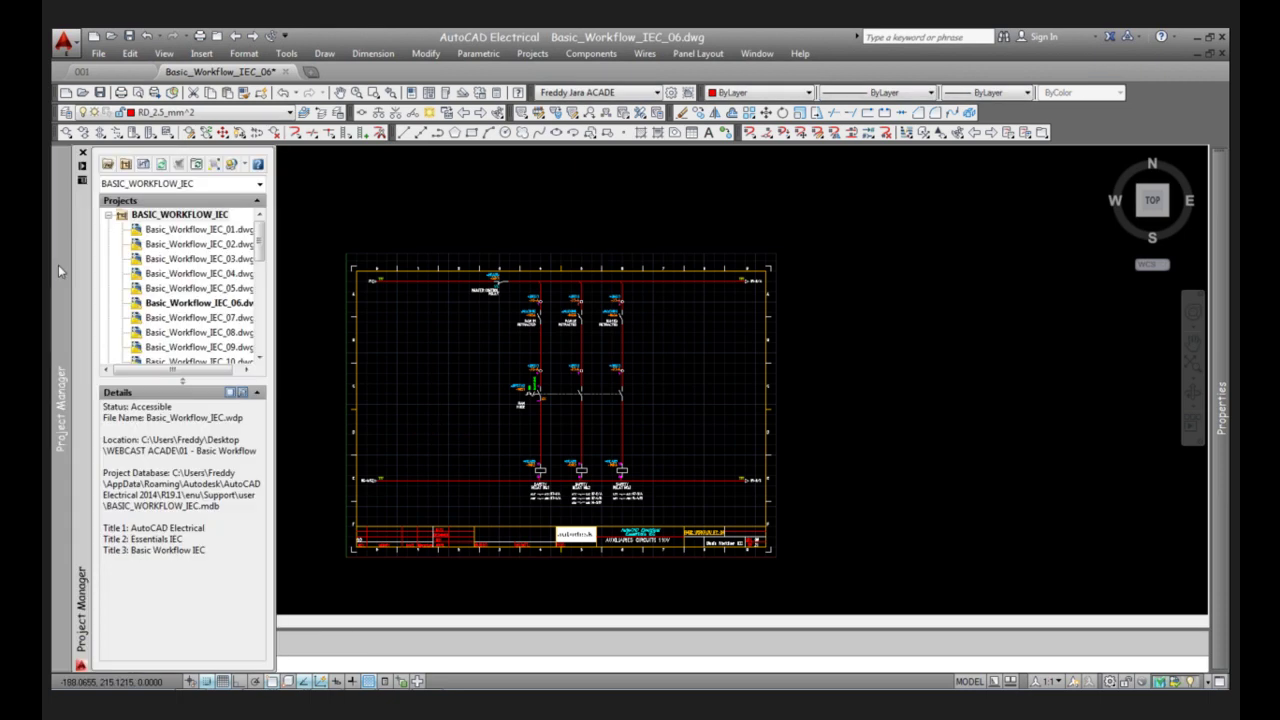
- Apply the project defaults to the properties of Basic_Workflow_IEC_06.dwg
{"action": "right_click", "coordinate": [152, 313]}
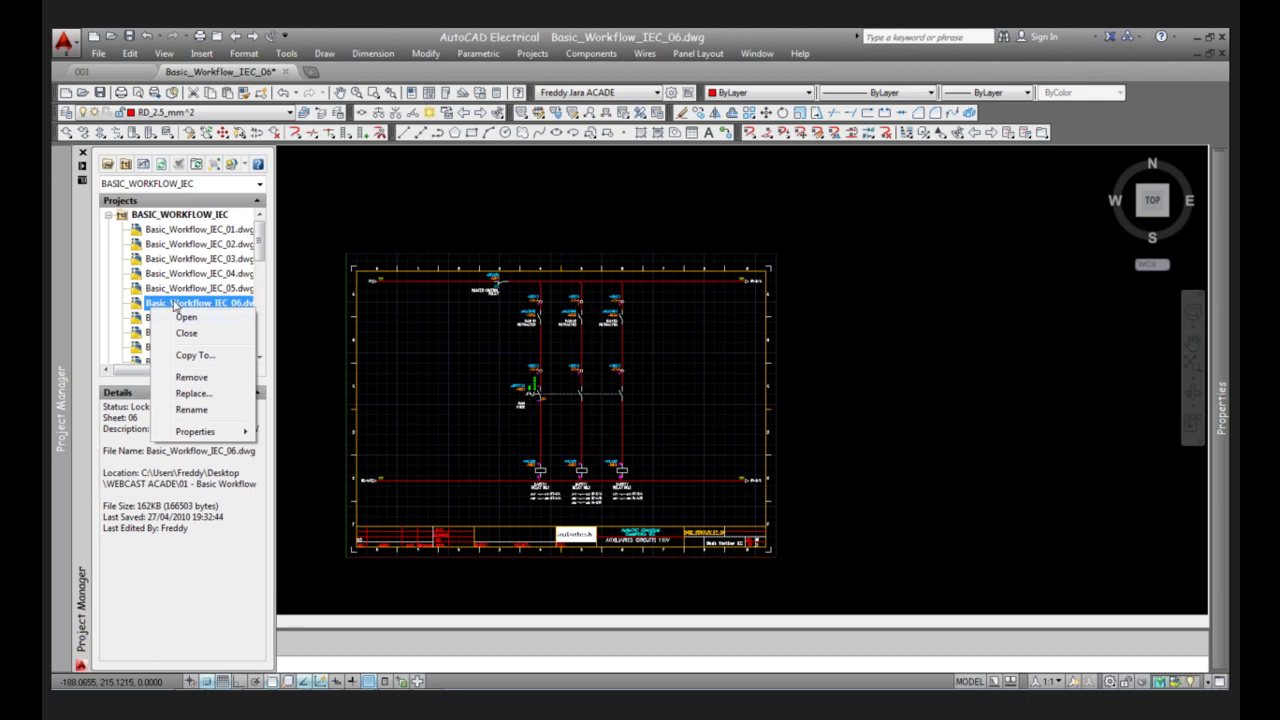
{"action": "mouse_move", "coordinate": [213, 430]}
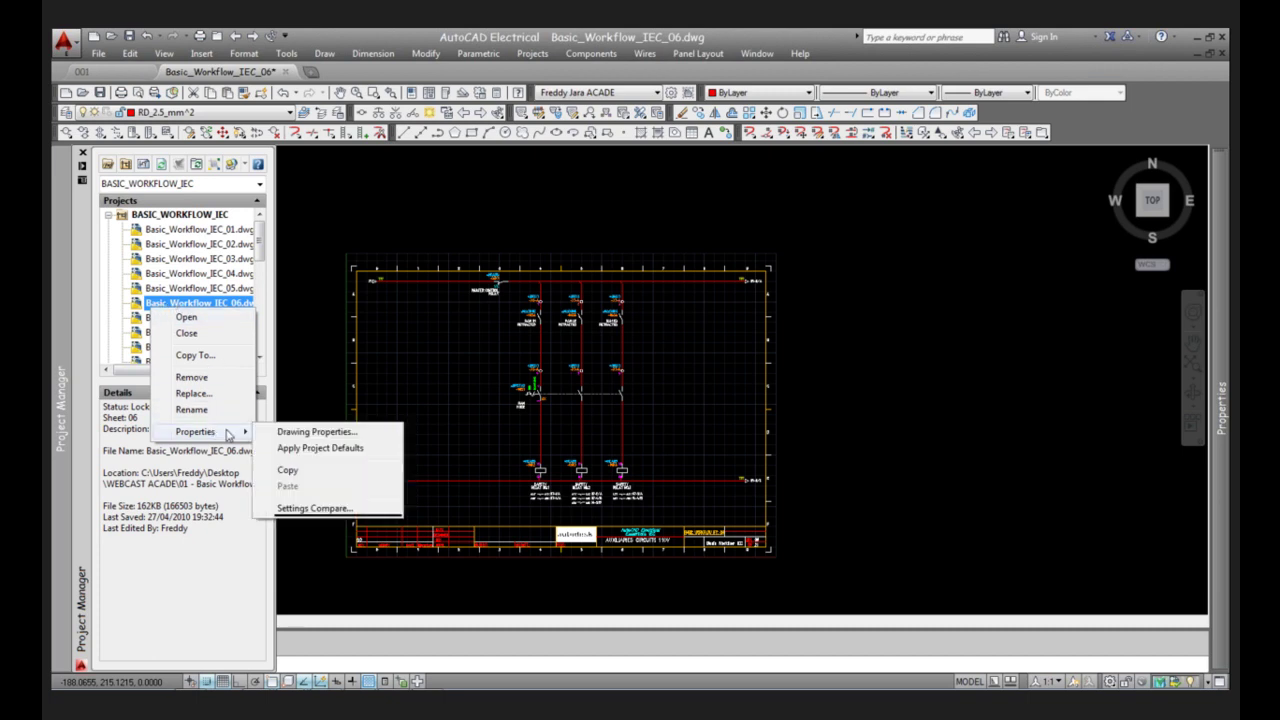
{"action": "left_click", "coordinate": [296, 452]}
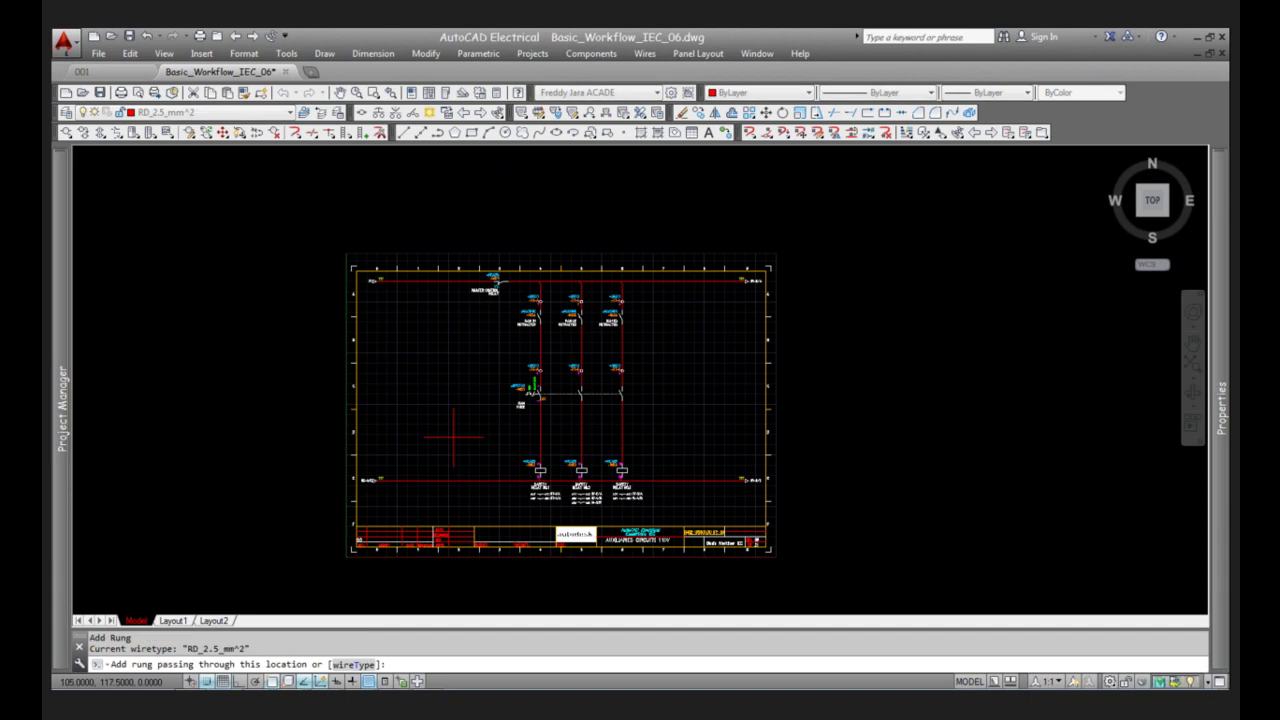
- Try to add a rung between the horizontal bus wires near column 1
{"action": "scroll", "coordinate": [453, 436], "scroll_direction": "up", "scroll_amount": 3}
{"action": "scroll", "coordinate": [409, 334], "scroll_direction": "down", "scroll_amount": 1}
{"action": "left_click", "coordinate": [425, 365]}
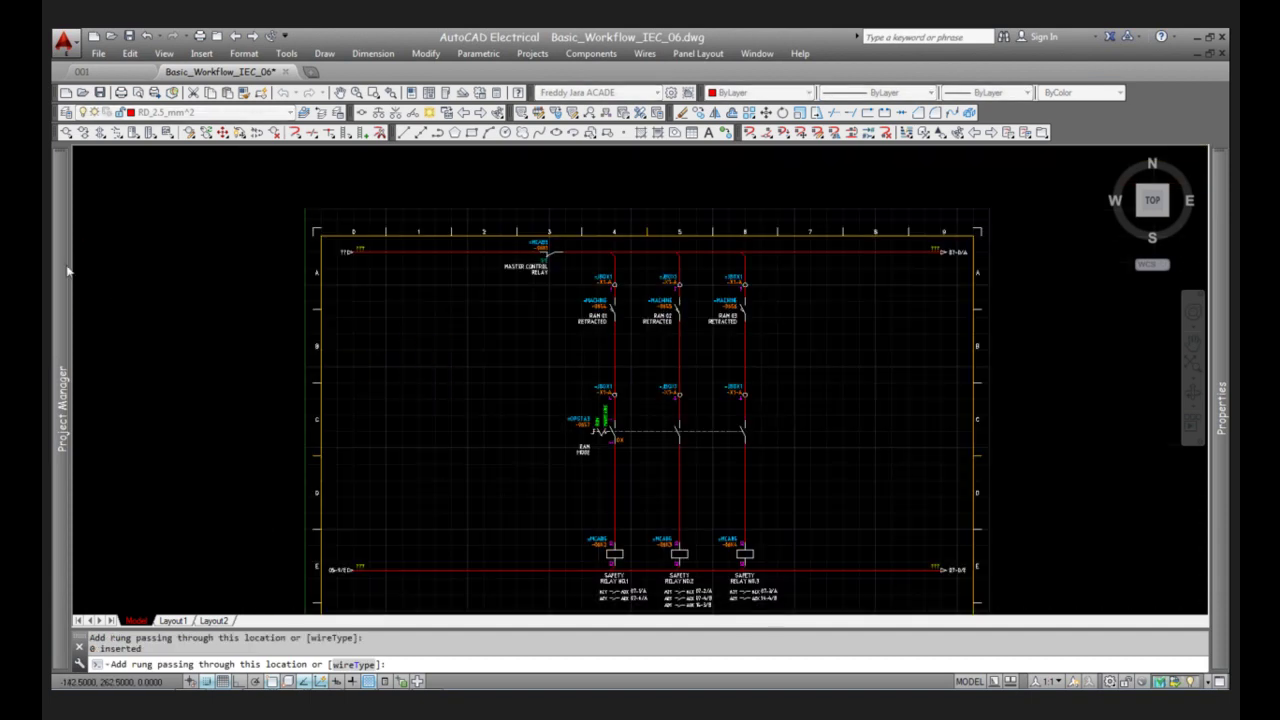
{"action": "mouse_move", "coordinate": [66, 272]}
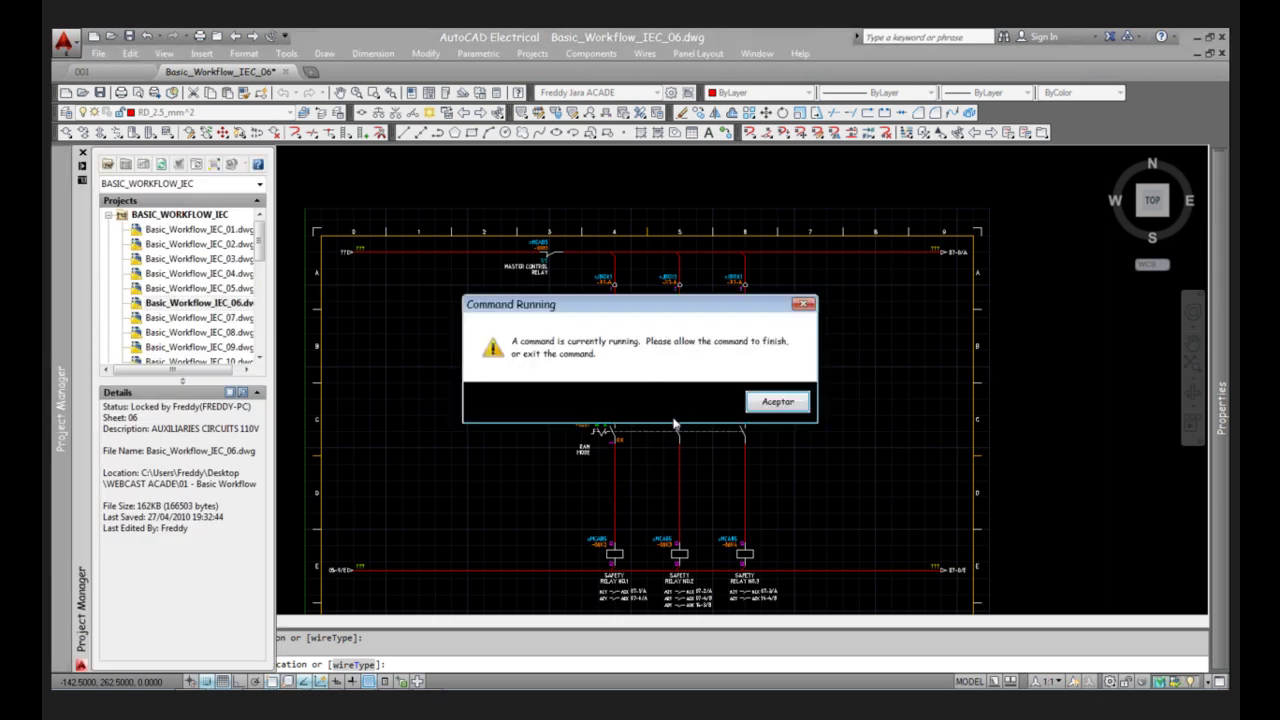
{"action": "key", "text": "Return"}
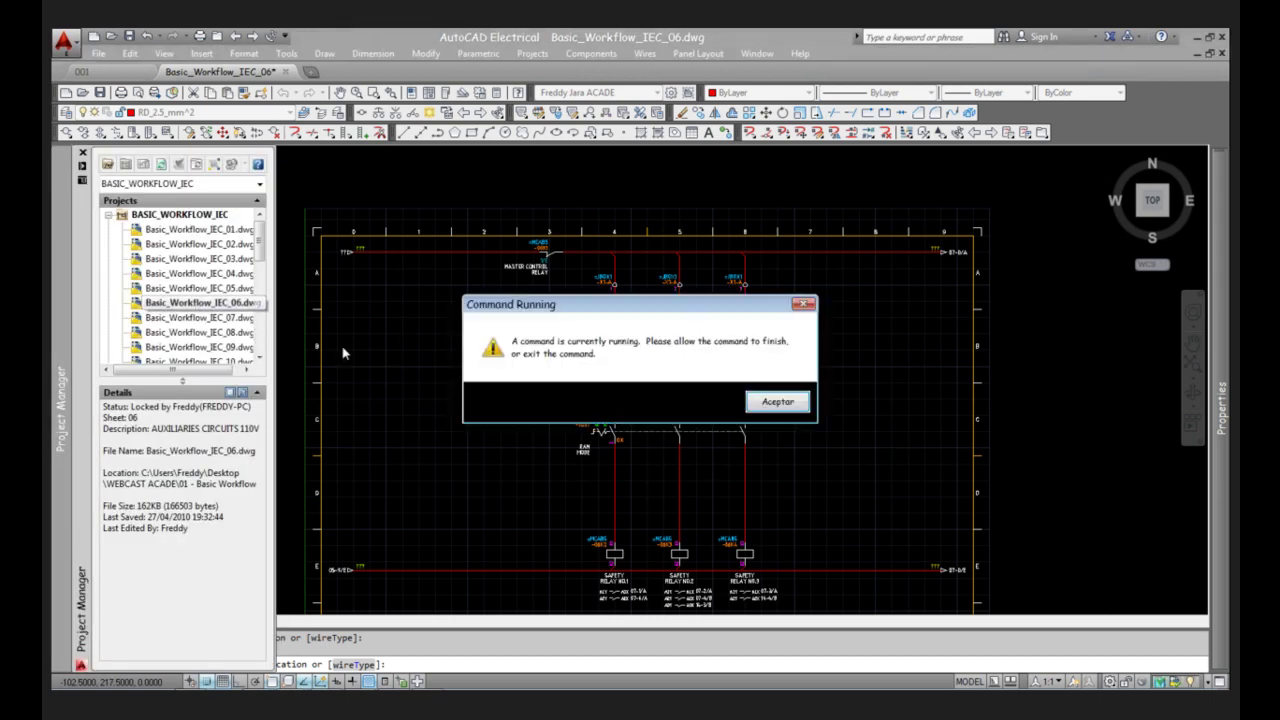
{"action": "left_click", "coordinate": [777, 401]}
{"action": "key", "text": "Escape"}
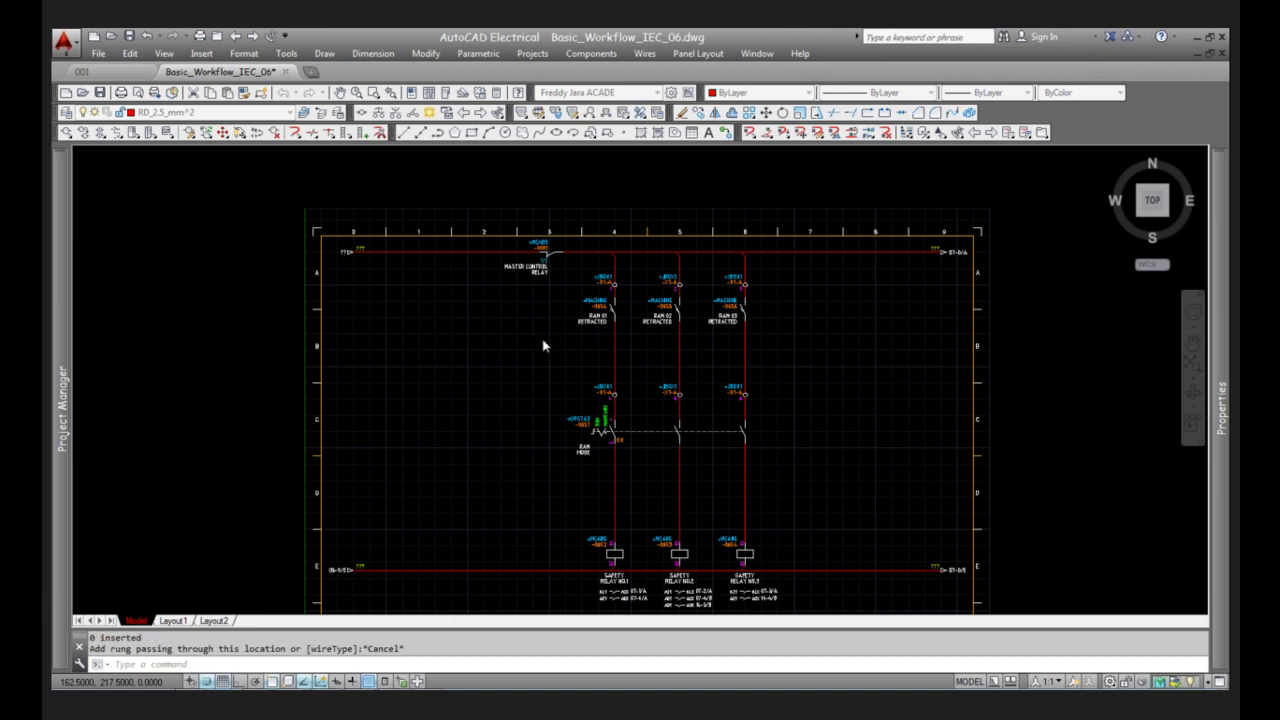
- Check the wiring style in the drawing properties of Basic_Workflow_IEC_06.dwg and accept the dialog
{"action": "mouse_move", "coordinate": [66, 300]}
{"action": "right_click", "coordinate": [215, 303]}
{"action": "left_click", "coordinate": [463, 308]}
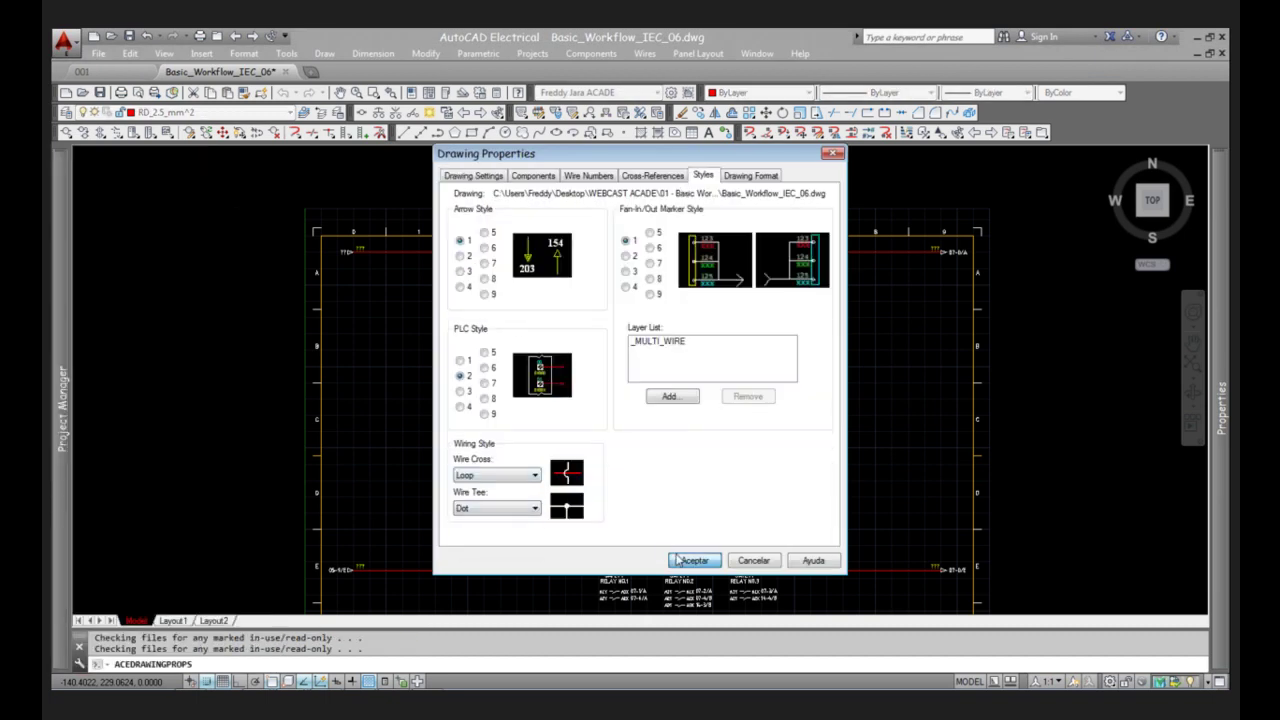
{"action": "left_click", "coordinate": [680, 561]}
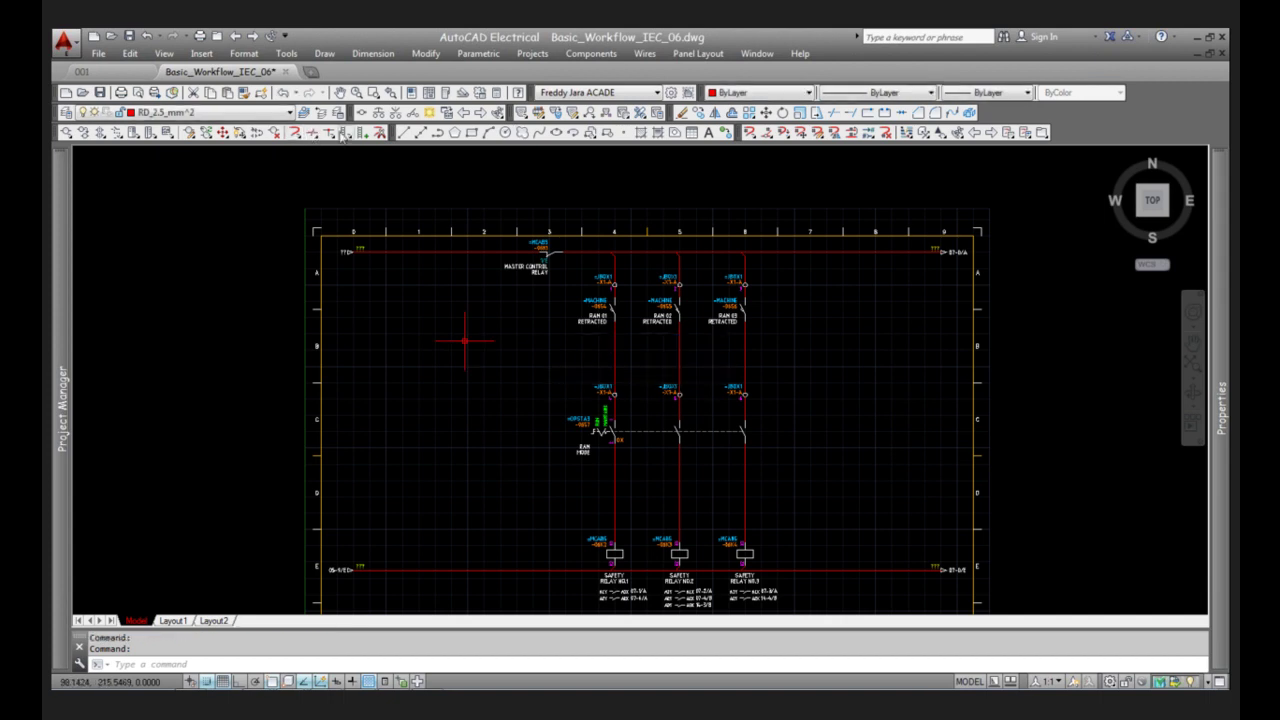
- Insert two vertical RD_2.5_mm^2 wires between the horizontal bus wires, at columns 1 and 2
{"action": "key", "text": "Return"}
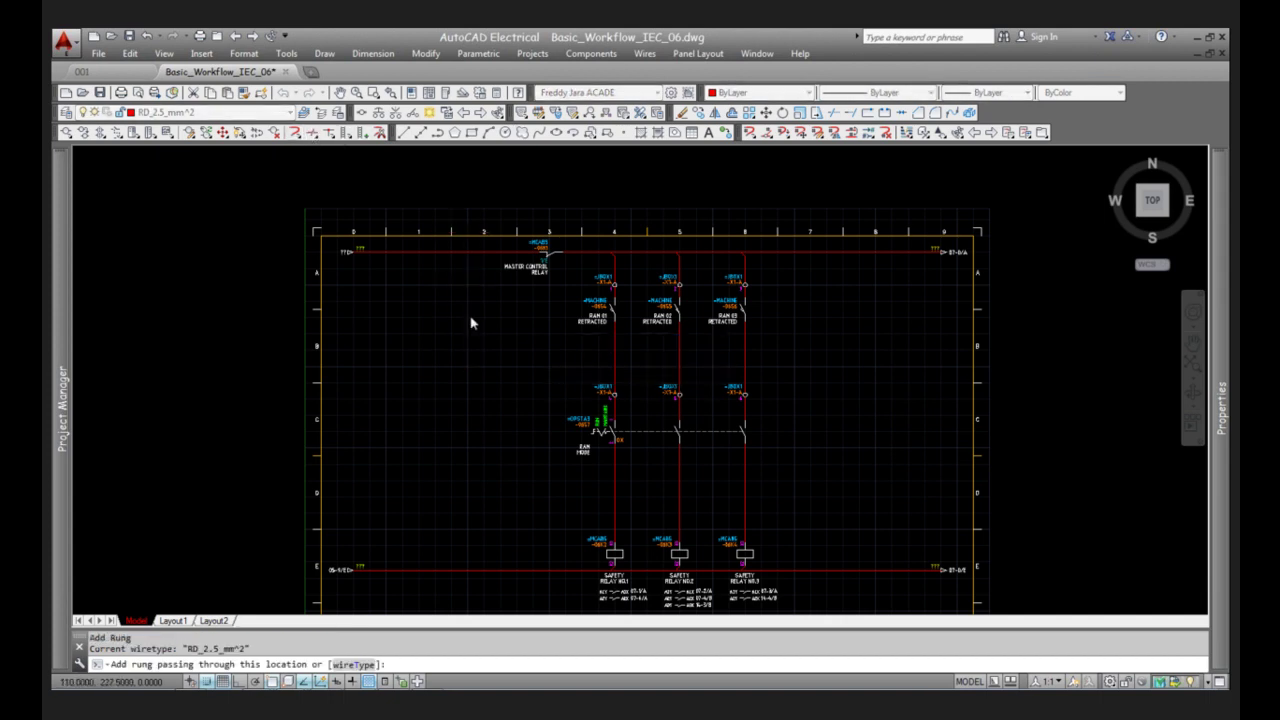
{"action": "left_click", "coordinate": [440, 315]}
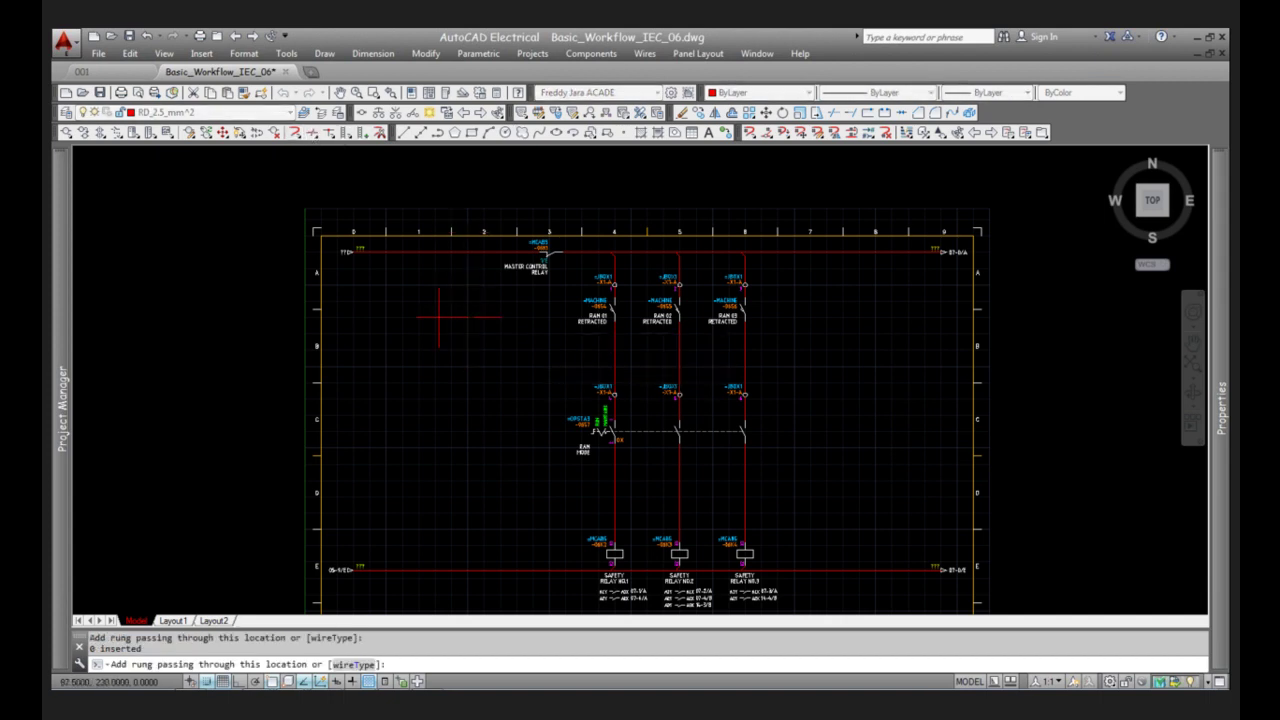
{"action": "left_click", "coordinate": [294, 133]}
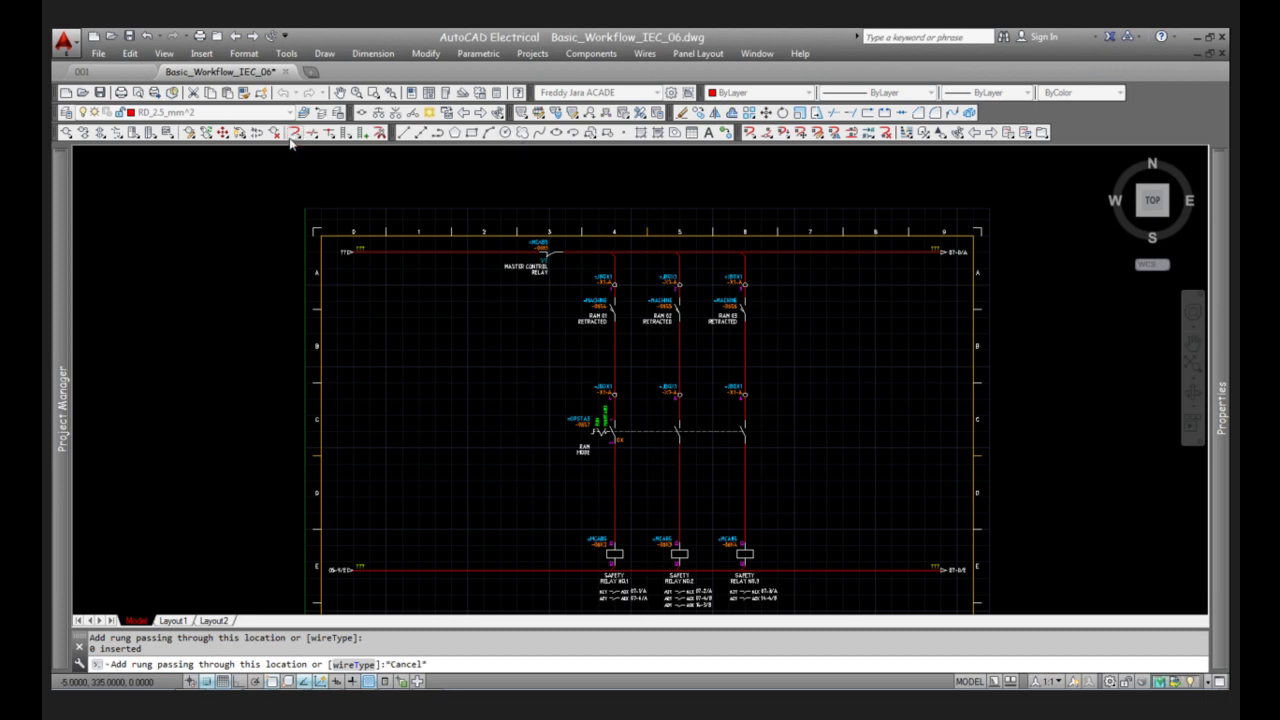
{"action": "left_click", "coordinate": [418, 251]}
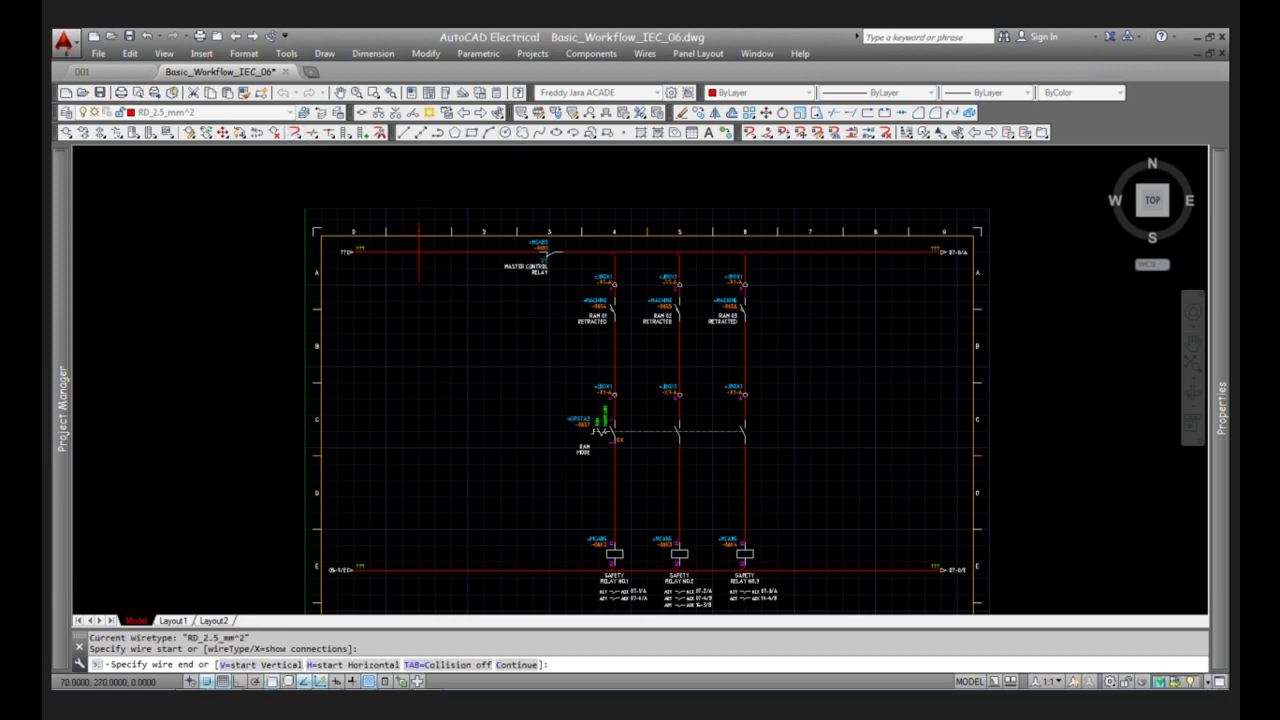
{"action": "left_click", "coordinate": [418, 570]}
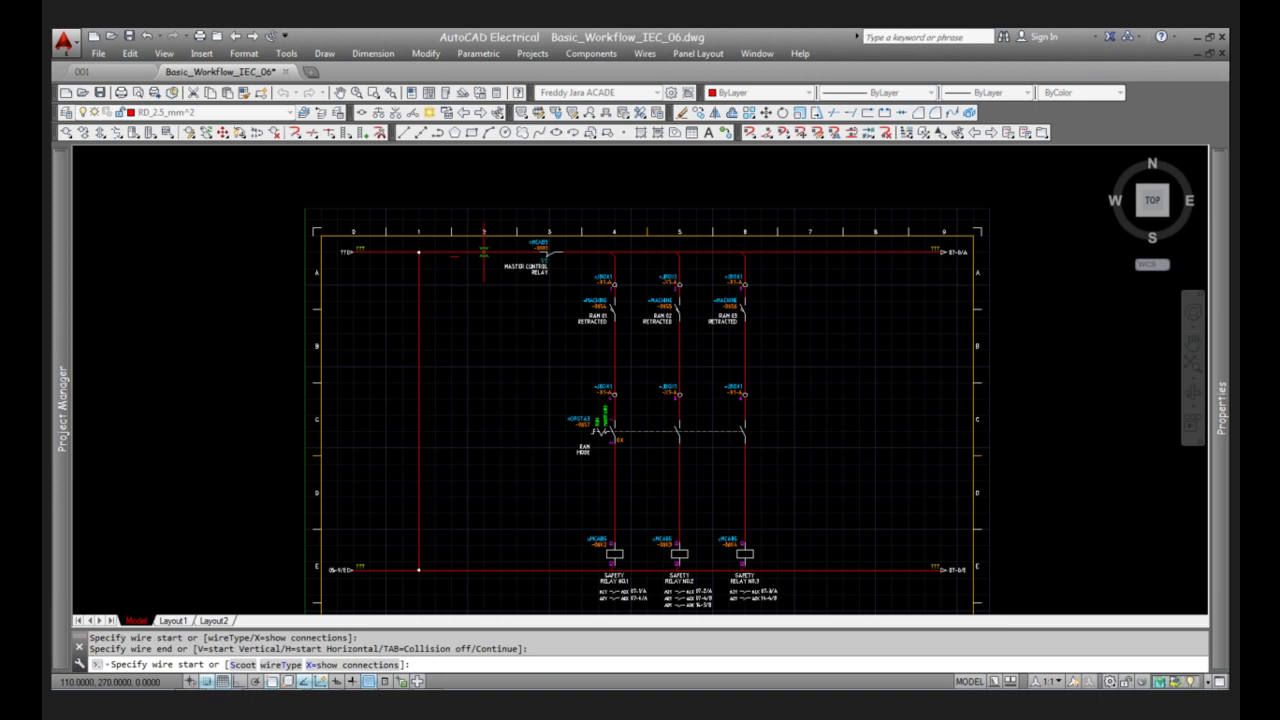
{"action": "left_click", "coordinate": [484, 253]}
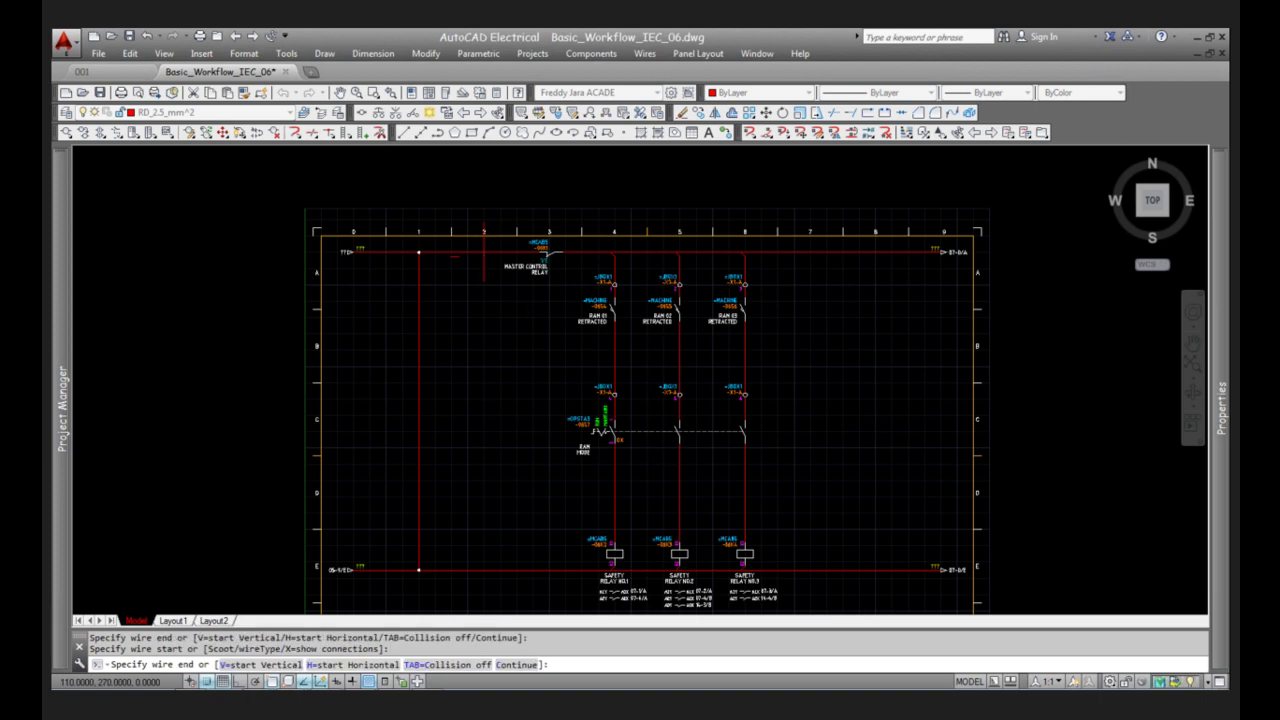
{"action": "left_click", "coordinate": [484, 570]}
{"action": "scroll", "coordinate": [395, 207], "scroll_direction": "up", "scroll_amount": 2}
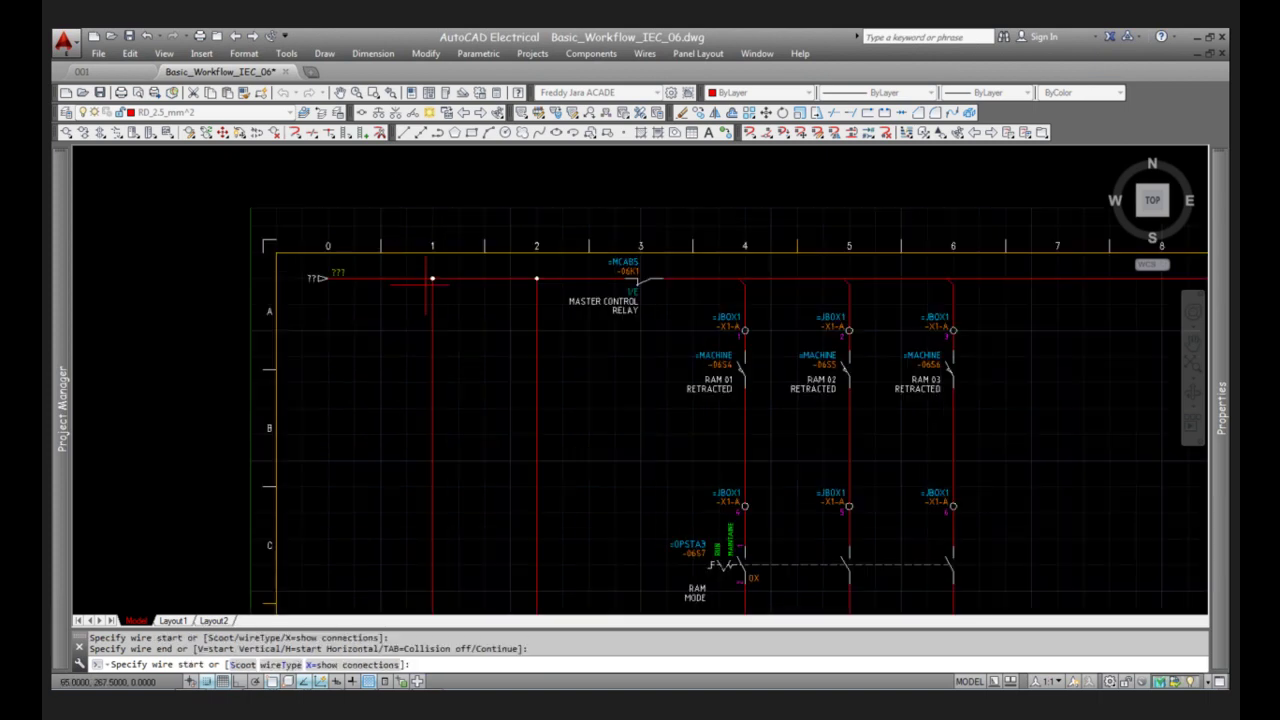
{"action": "key", "text": "Escape"}
- Insert two horizontal wires joining the column 1 and column 2 wires, one in row B and one high in row D
{"action": "scroll", "coordinate": [423, 287], "scroll_direction": "up", "scroll_amount": 2}
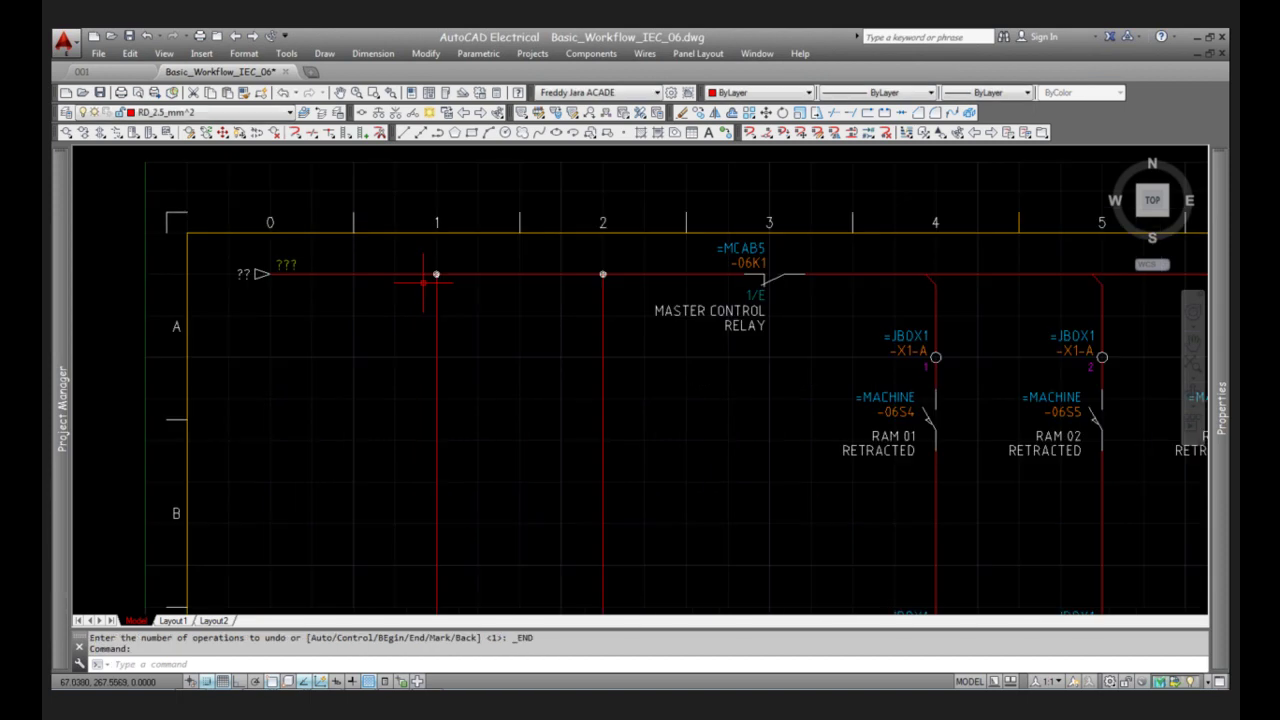
{"action": "scroll", "coordinate": [423, 283], "scroll_direction": "up", "scroll_amount": 2}
{"action": "scroll", "coordinate": [468, 210], "scroll_direction": "down", "scroll_amount": 2}
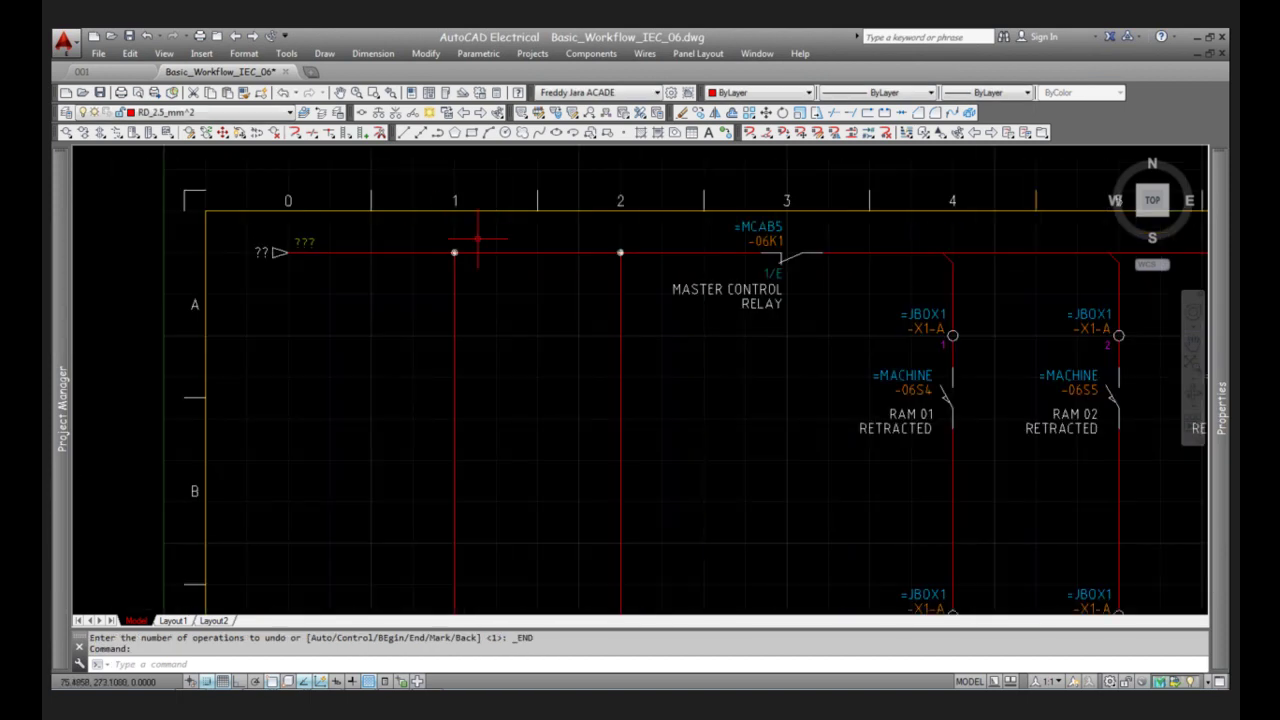
{"action": "scroll", "coordinate": [507, 168], "scroll_direction": "down", "scroll_amount": 2}
{"action": "scroll", "coordinate": [354, 148], "scroll_direction": "down", "scroll_amount": 2}
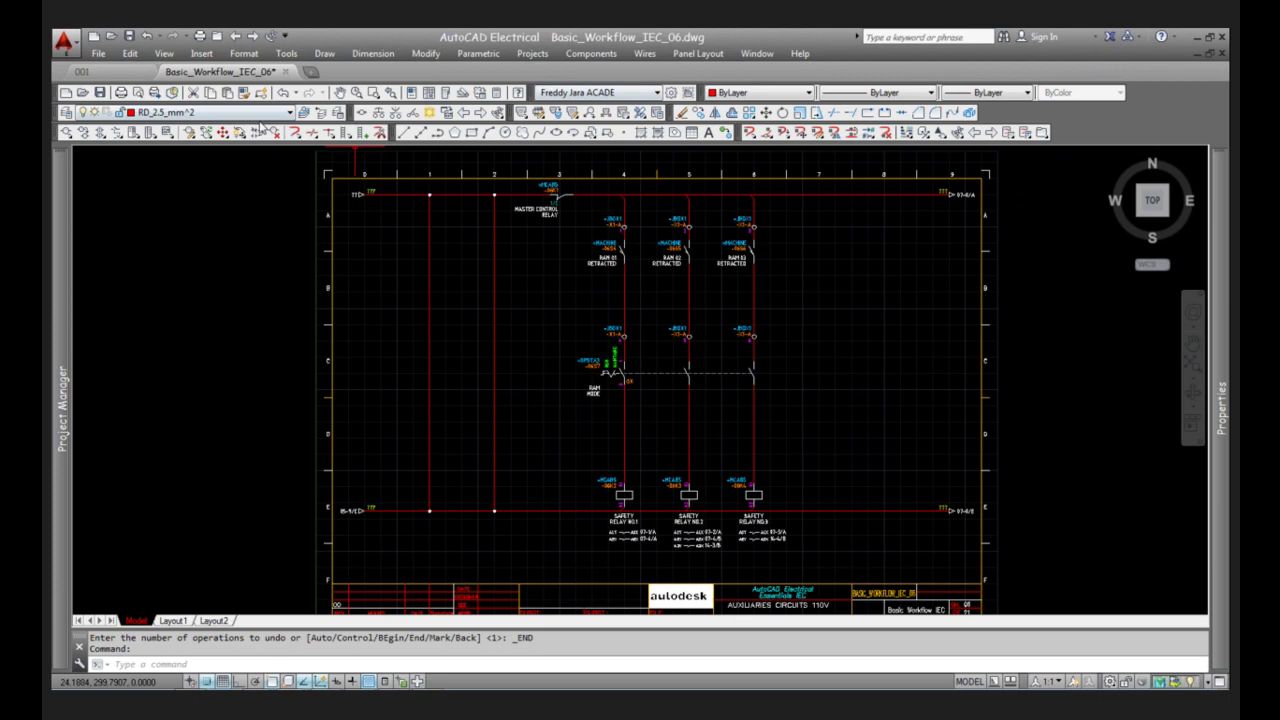
{"action": "left_click", "coordinate": [644, 53]}
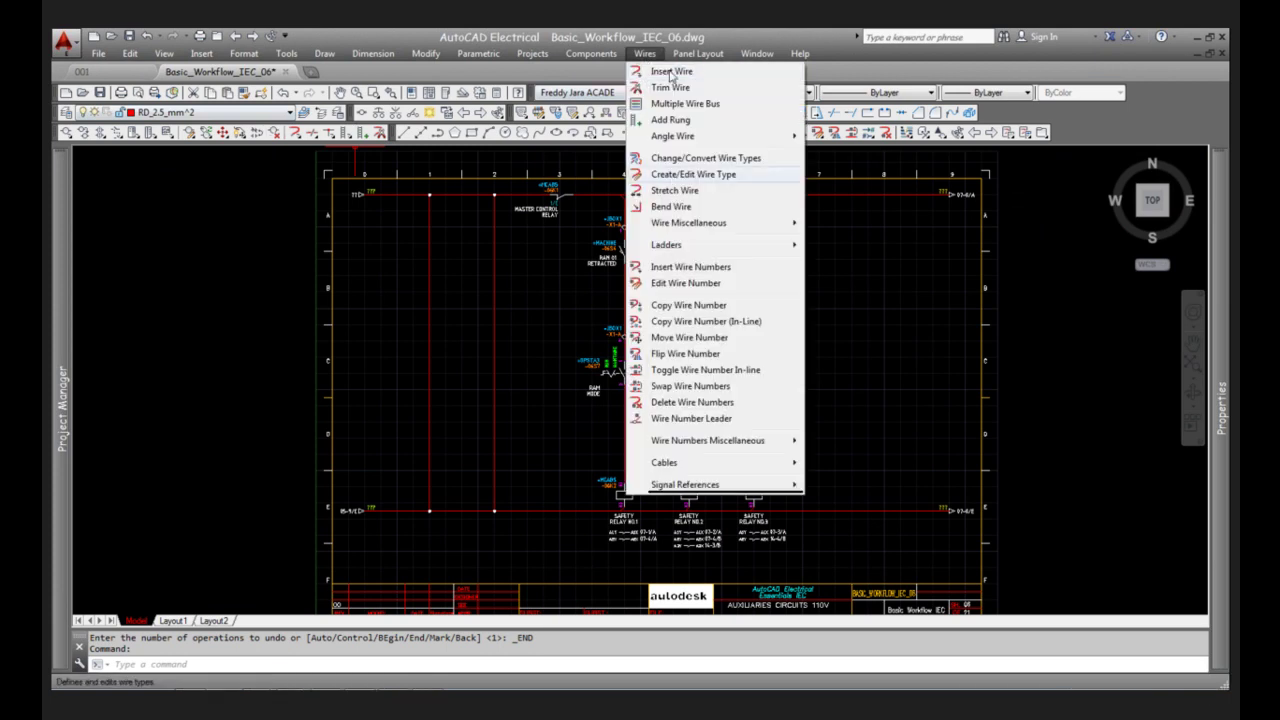
{"action": "left_click", "coordinate": [671, 72]}
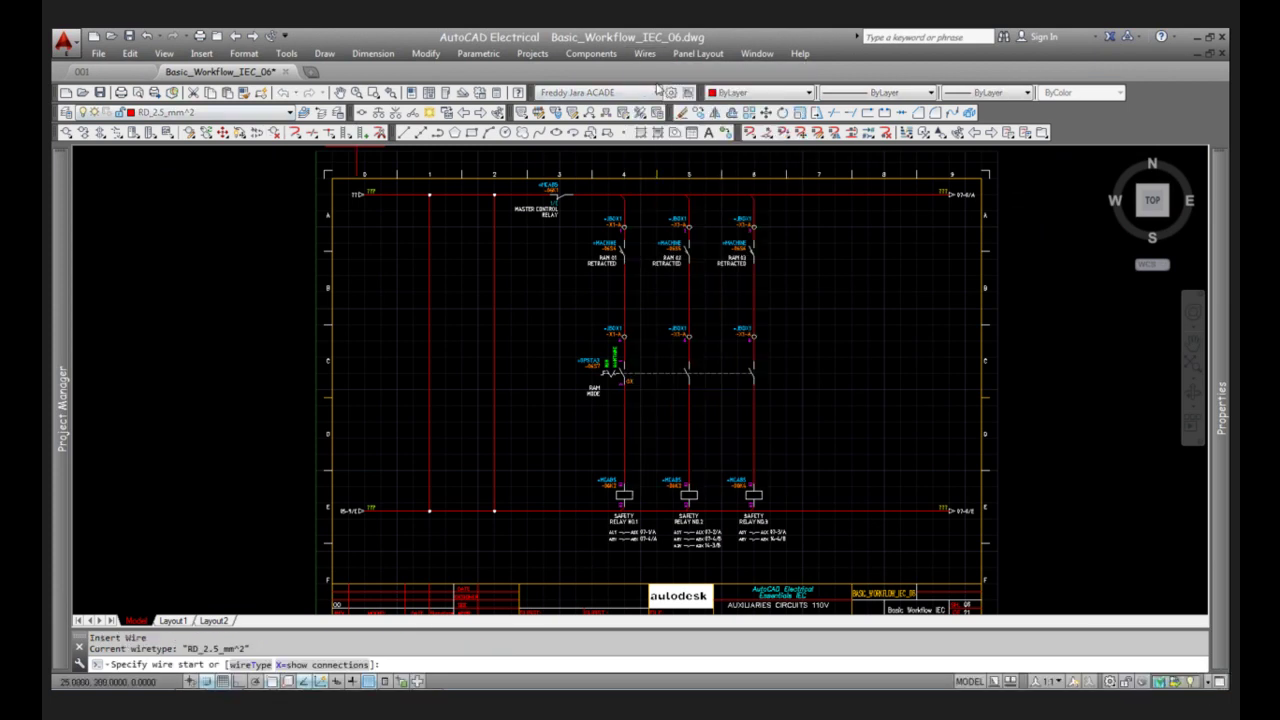
{"action": "left_click", "coordinate": [429, 308]}
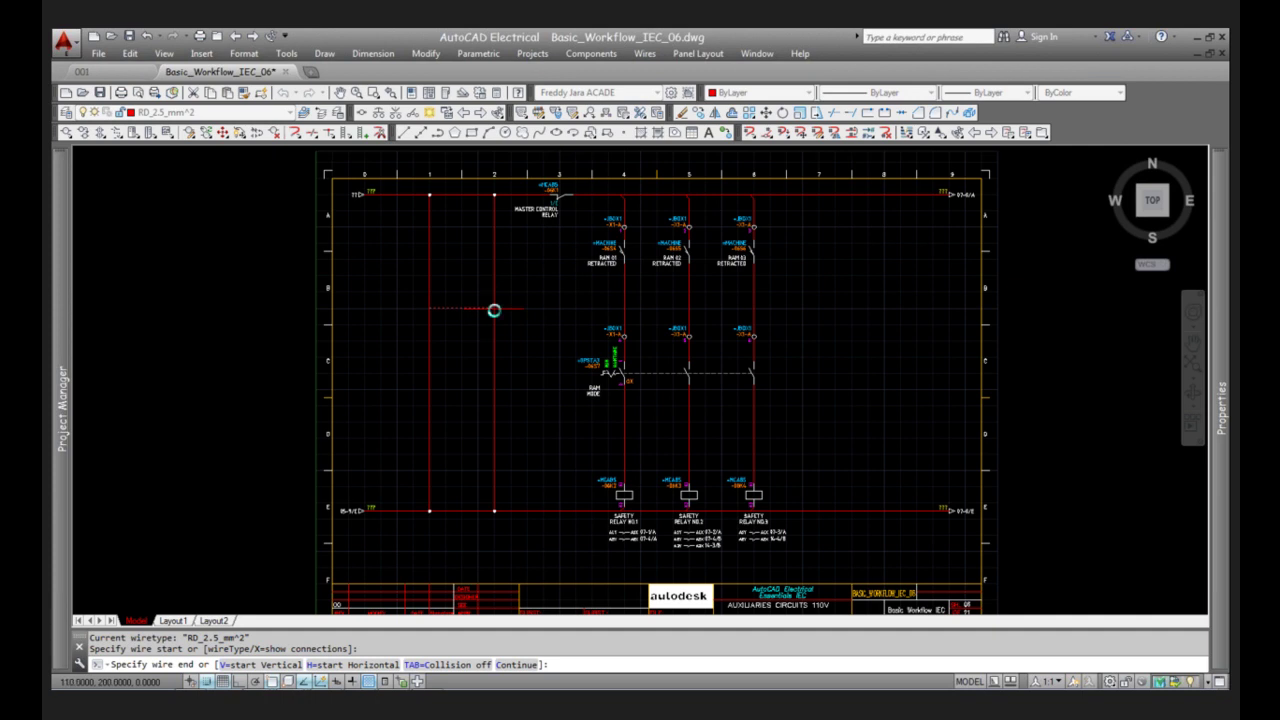
{"action": "left_click", "coordinate": [495, 335]}
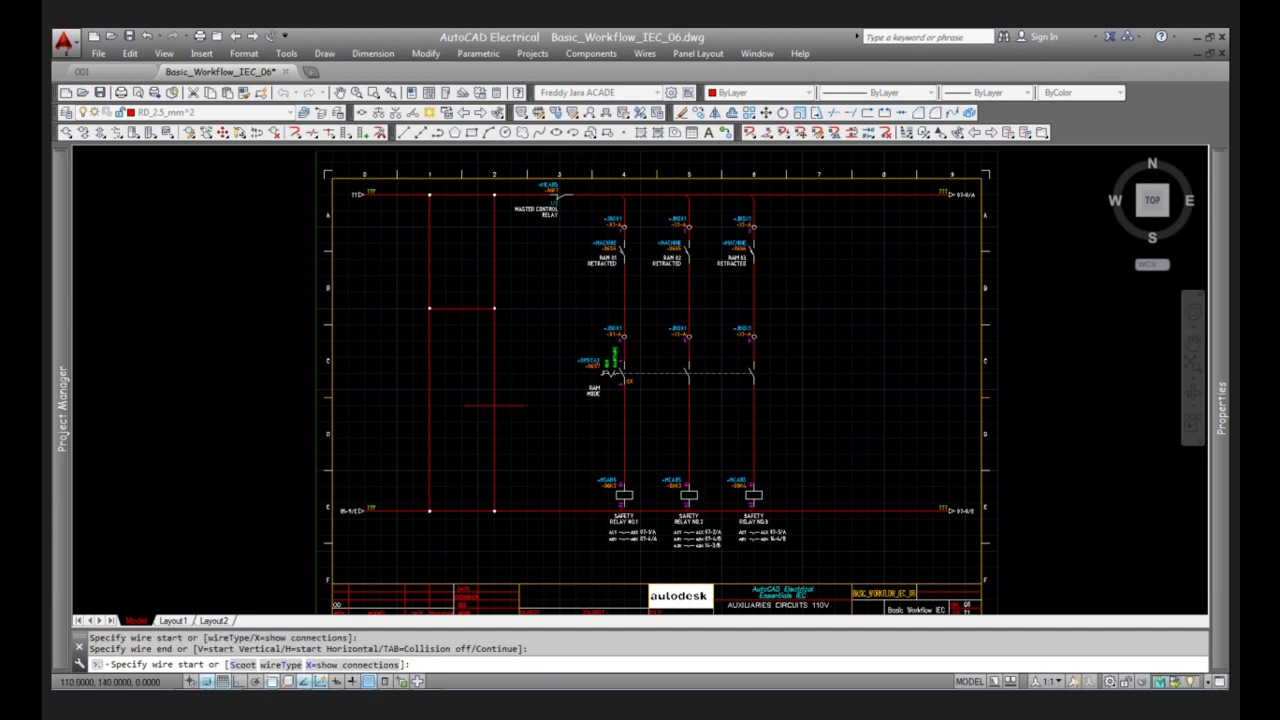
{"action": "left_click", "coordinate": [495, 405]}
{"action": "left_click", "coordinate": [429, 405]}
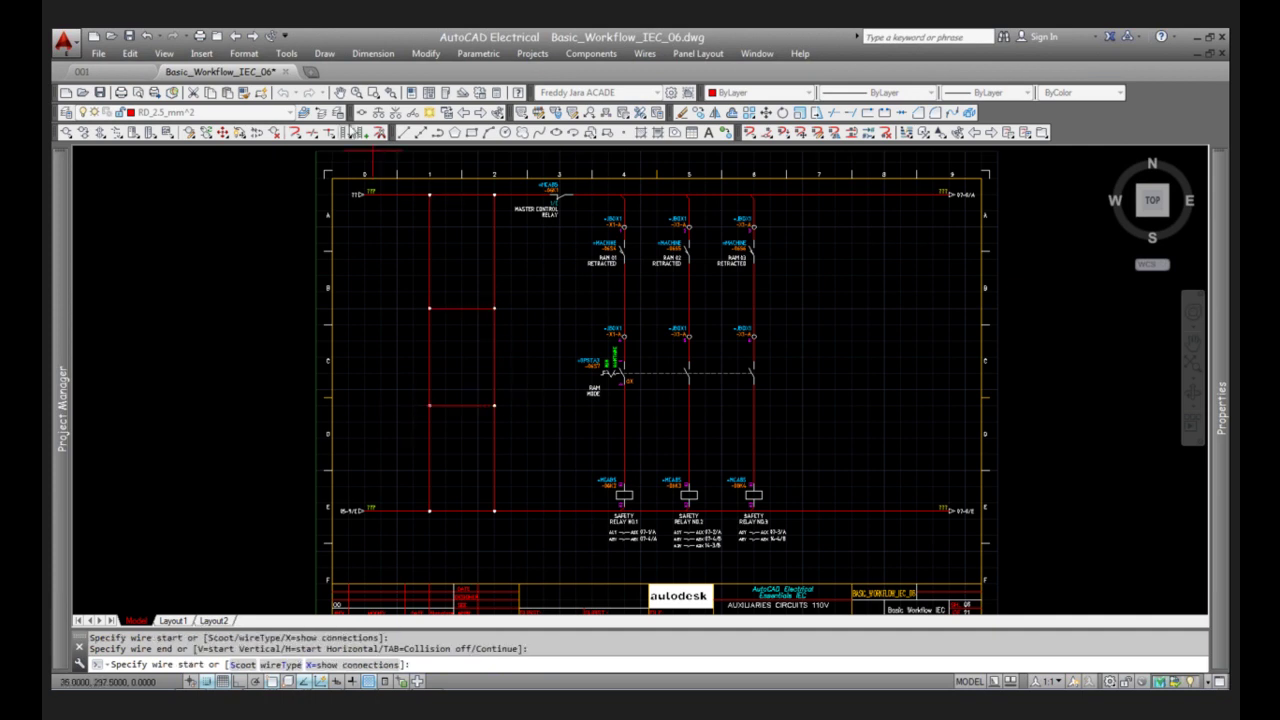
- Trim the column 2 wire segment between the two horizontal wires in rows B and D
{"action": "left_click", "coordinate": [379, 133]}
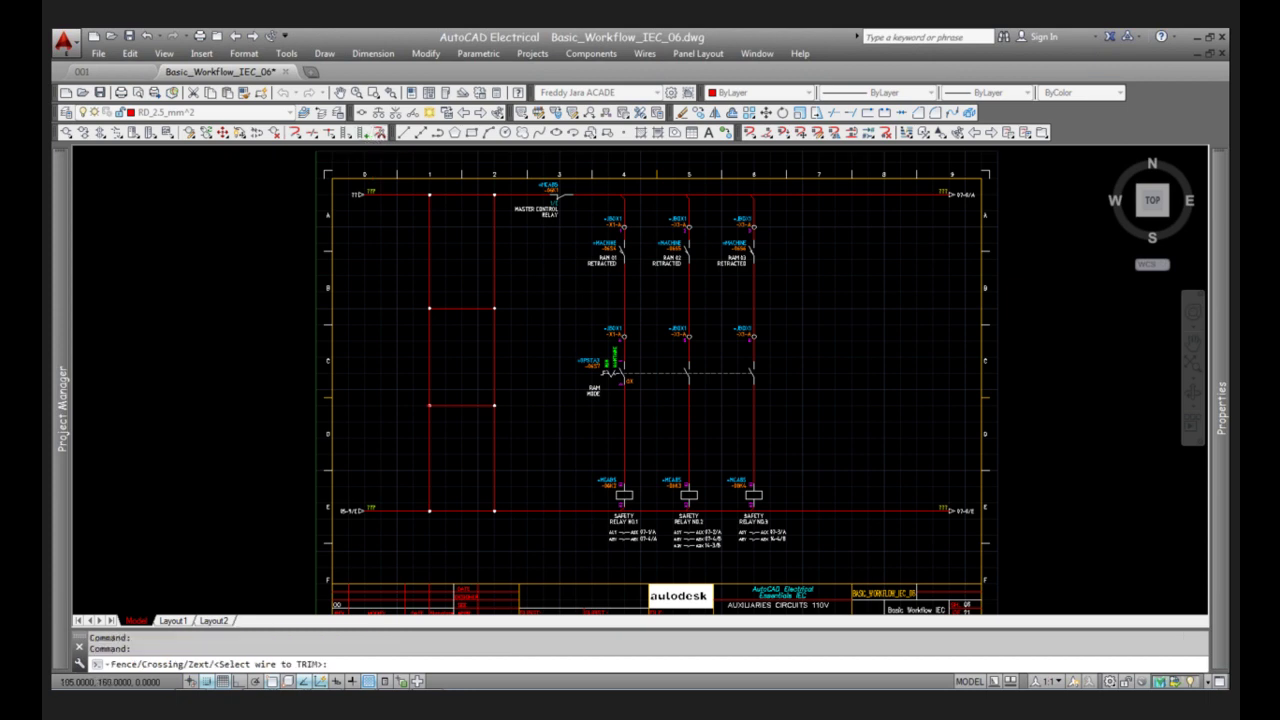
{"action": "key", "text": "Escape"}
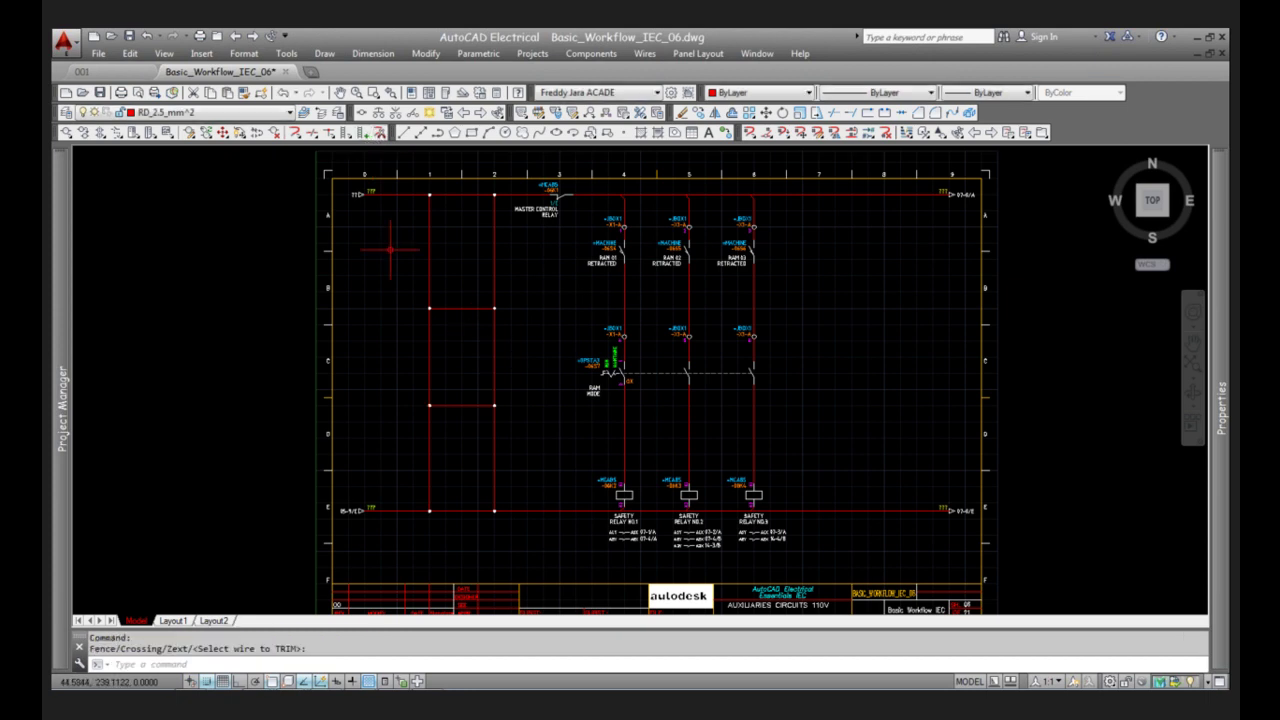
{"action": "left_click", "coordinate": [380, 134]}
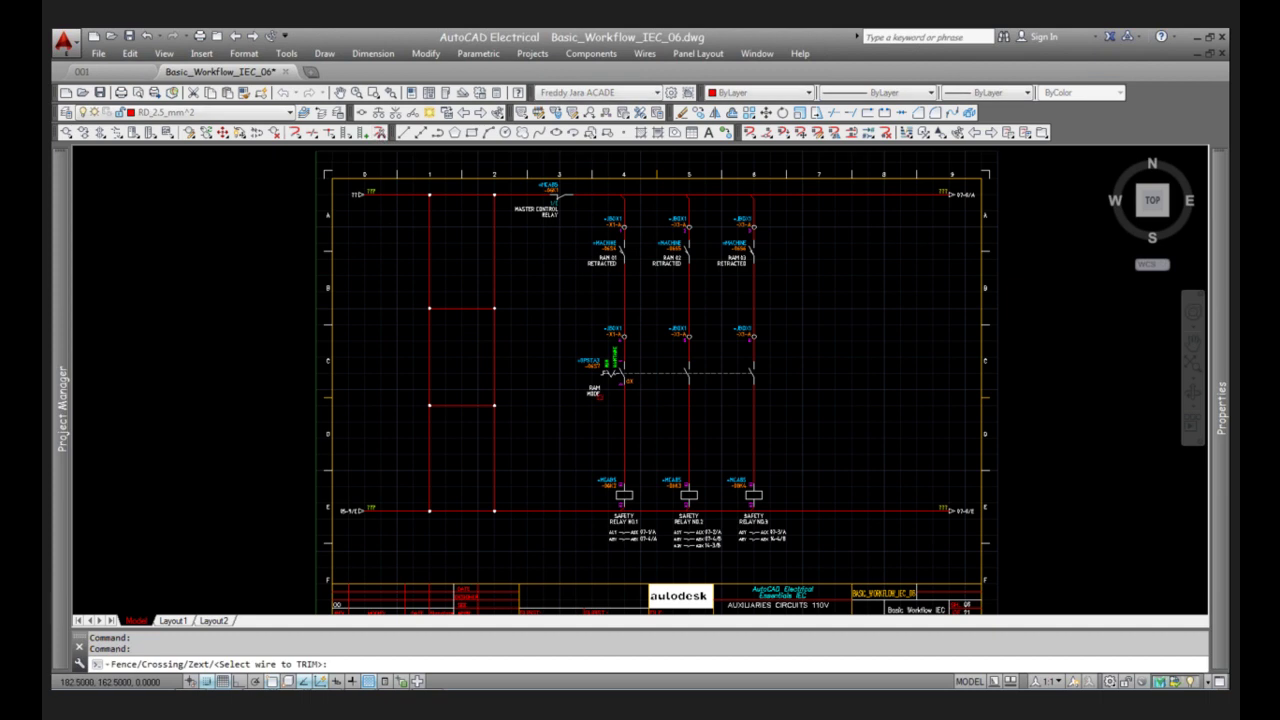
{"action": "left_click", "coordinate": [494, 356]}
{"action": "key", "text": "Escape"}
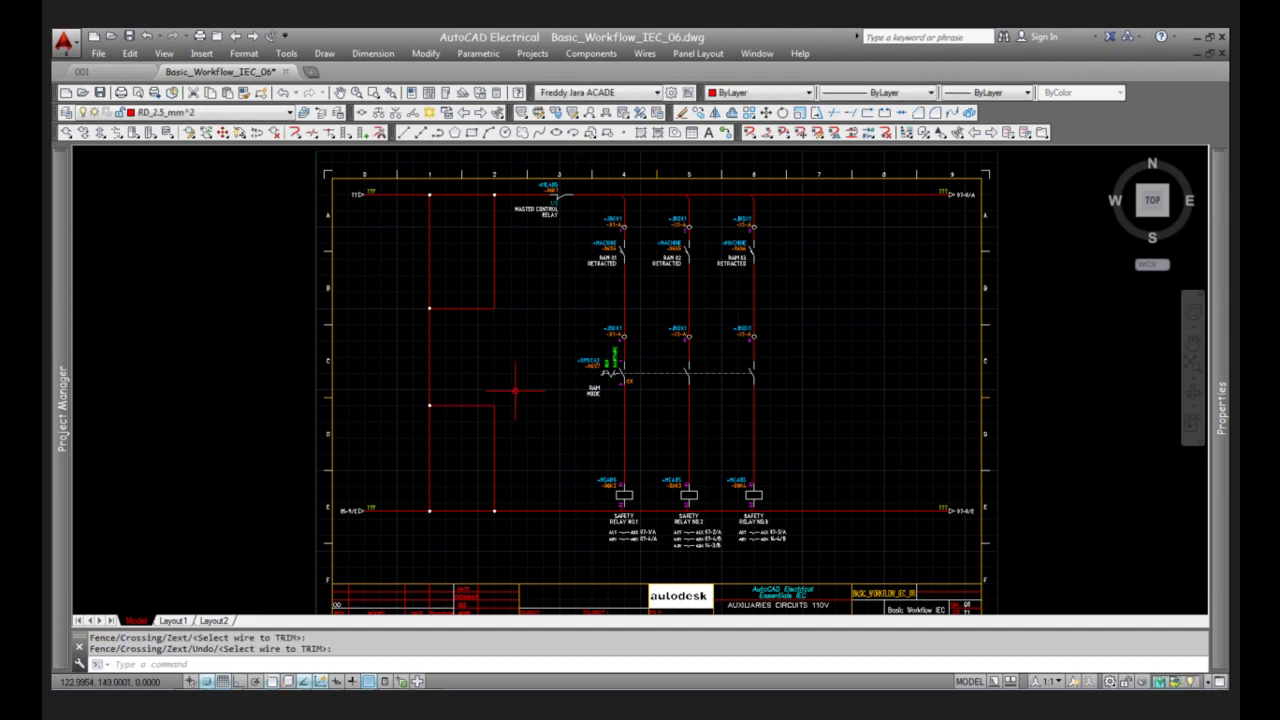
- Insert a Push Button NO Momentary symbol on the column 1 wire, at the boundary of rows A and B
{"action": "mouse_move", "coordinate": [100, 686]}
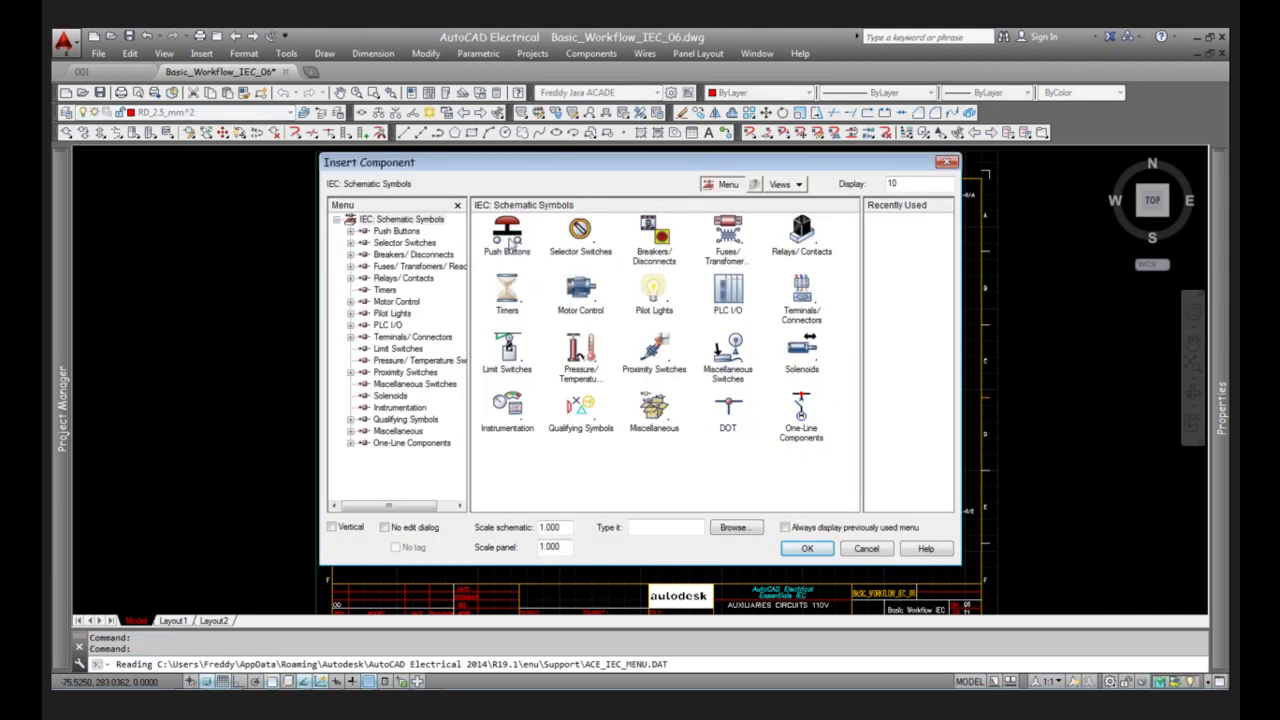
{"action": "left_click", "coordinate": [507, 235]}
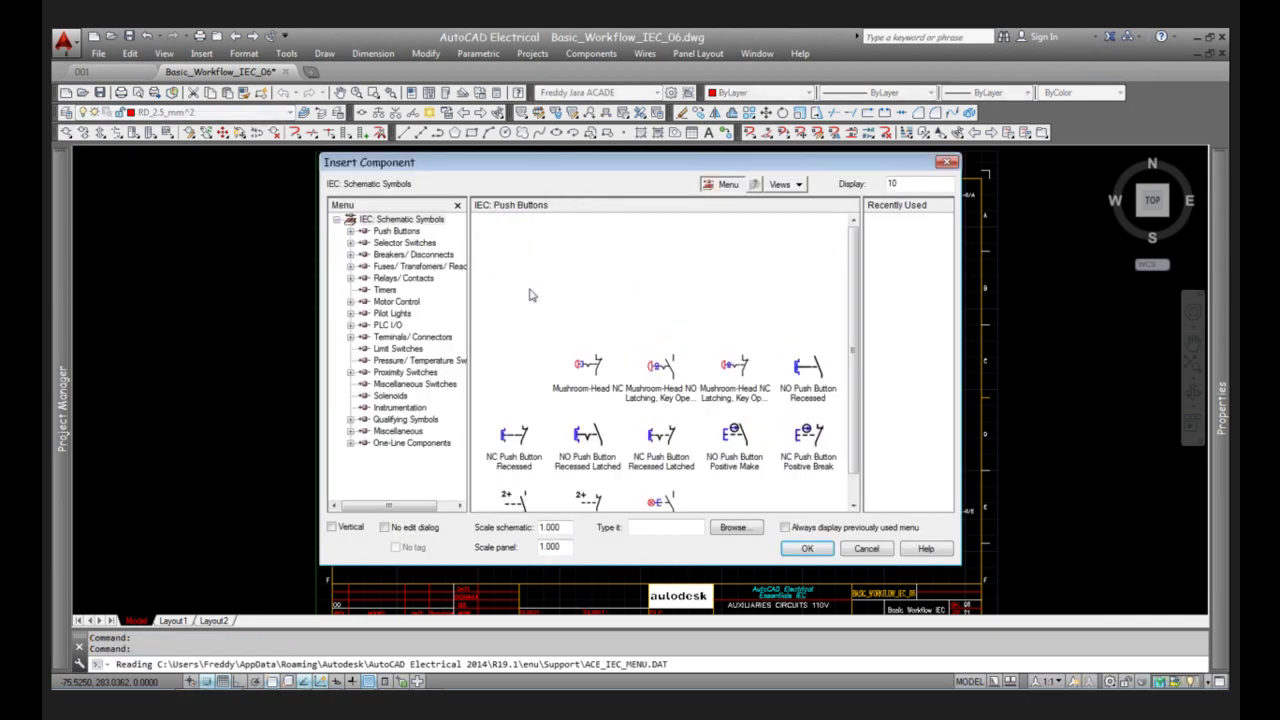
{"action": "left_click", "coordinate": [531, 295]}
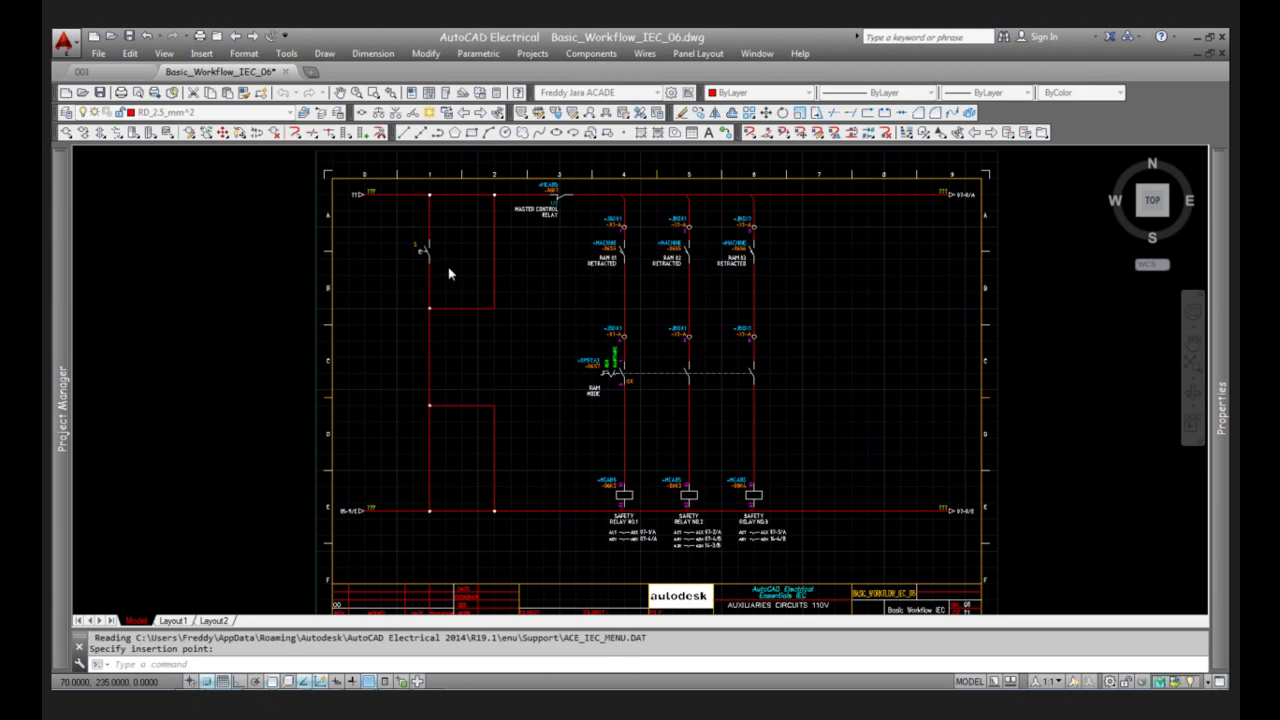
{"action": "left_click", "coordinate": [449, 273]}
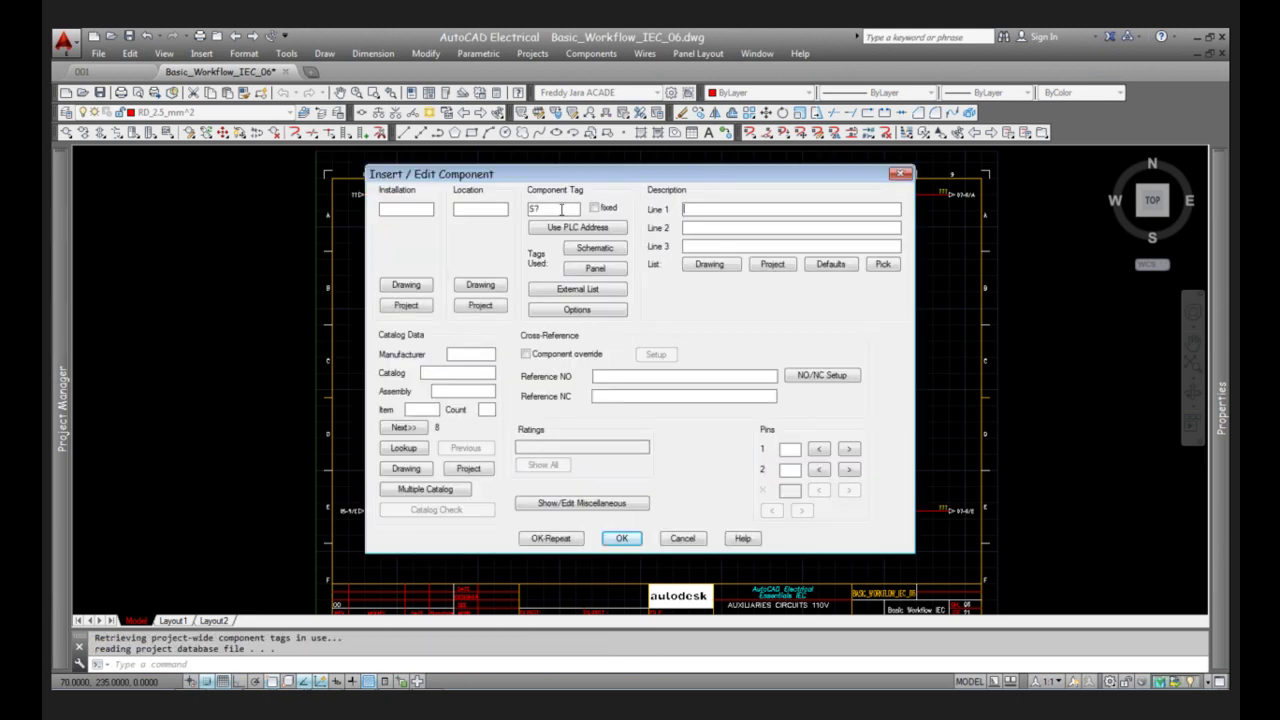
{"action": "left_click_drag", "start_coordinate": [619, 178], "coordinate": [955, 182]}
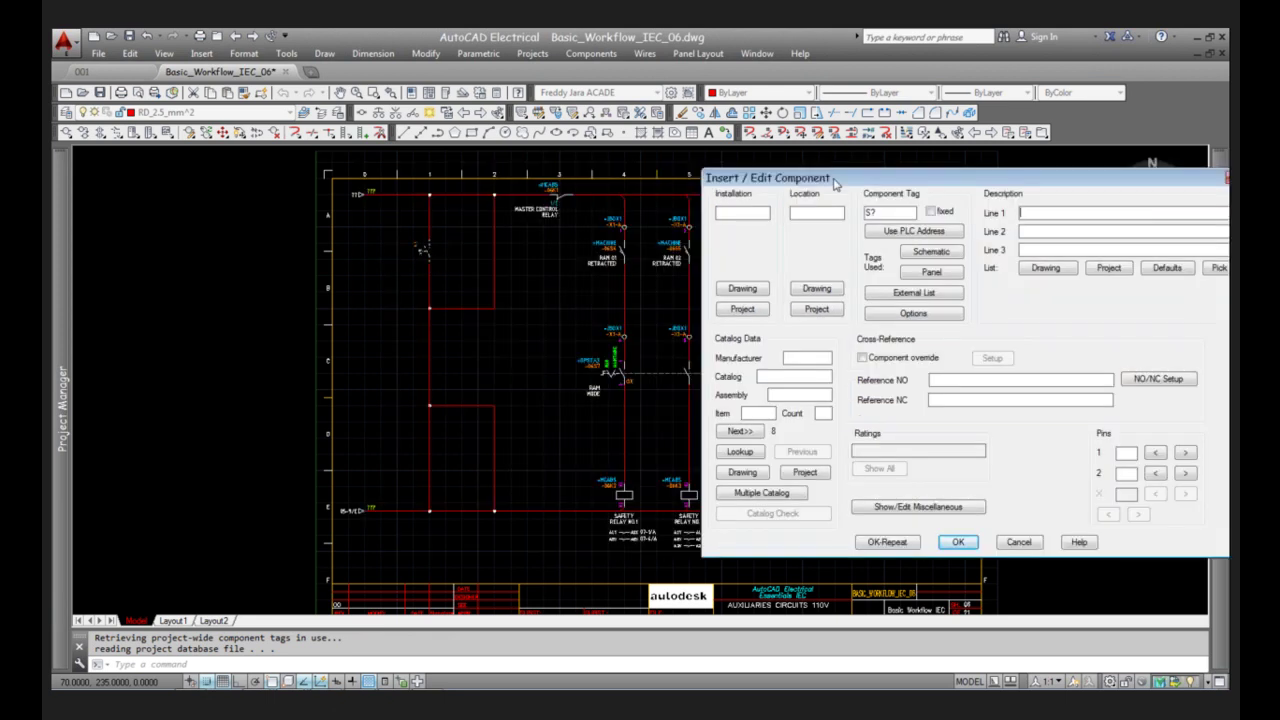
{"action": "left_click_drag", "start_coordinate": [835, 183], "coordinate": [560, 156]}
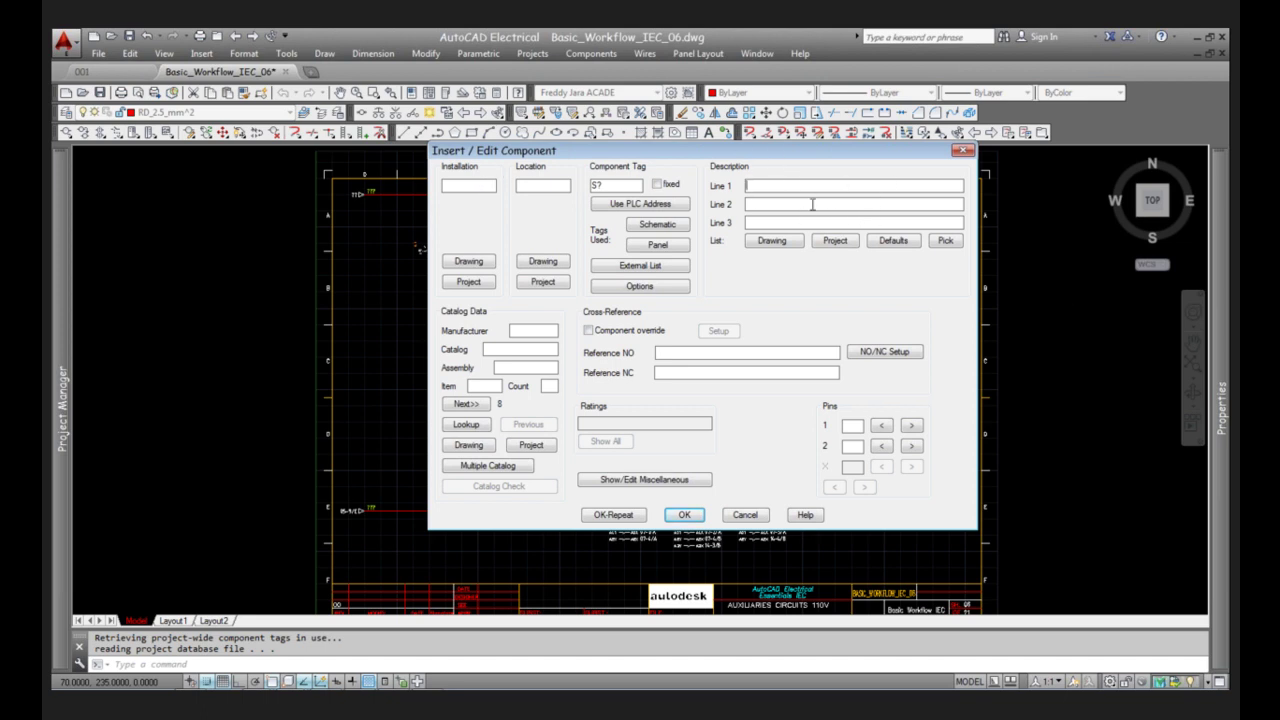
- Assign the default push button description EMERGENCY|STOP to the component
{"action": "left_click", "coordinate": [829, 241]}
{"action": "left_click", "coordinate": [893, 242]}
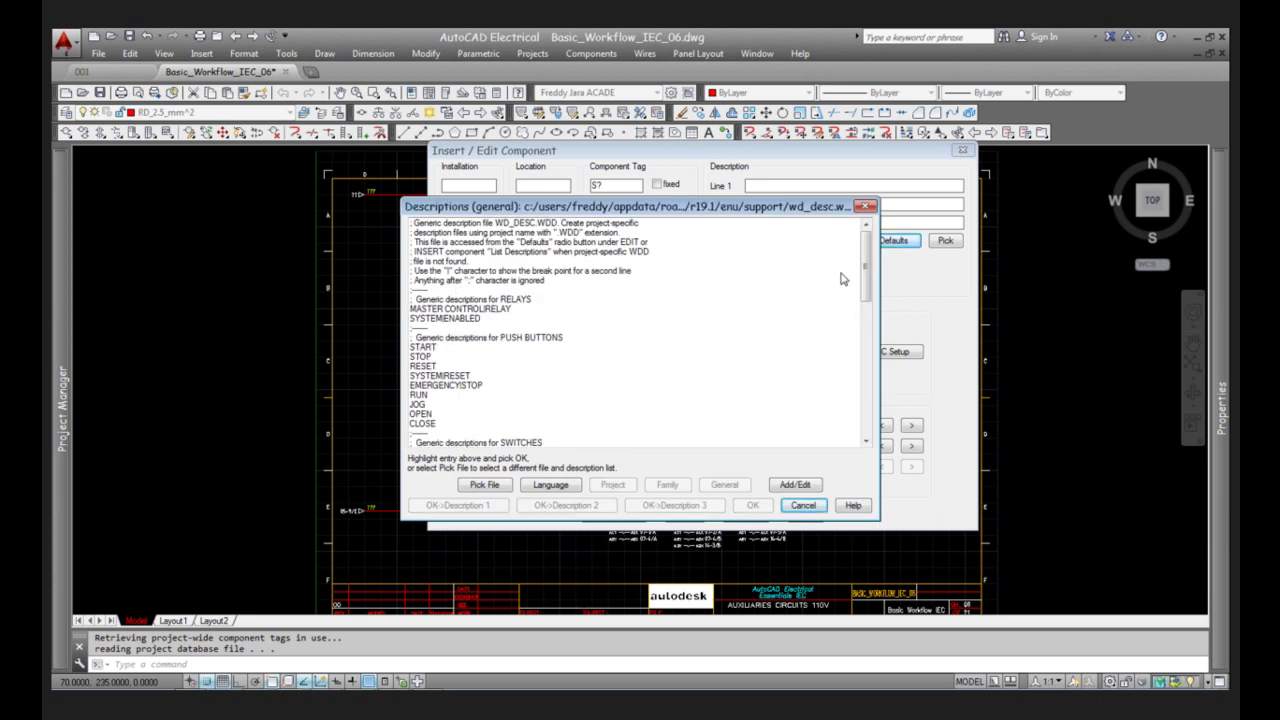
{"action": "left_click_drag", "start_coordinate": [862, 278], "coordinate": [869, 377]}
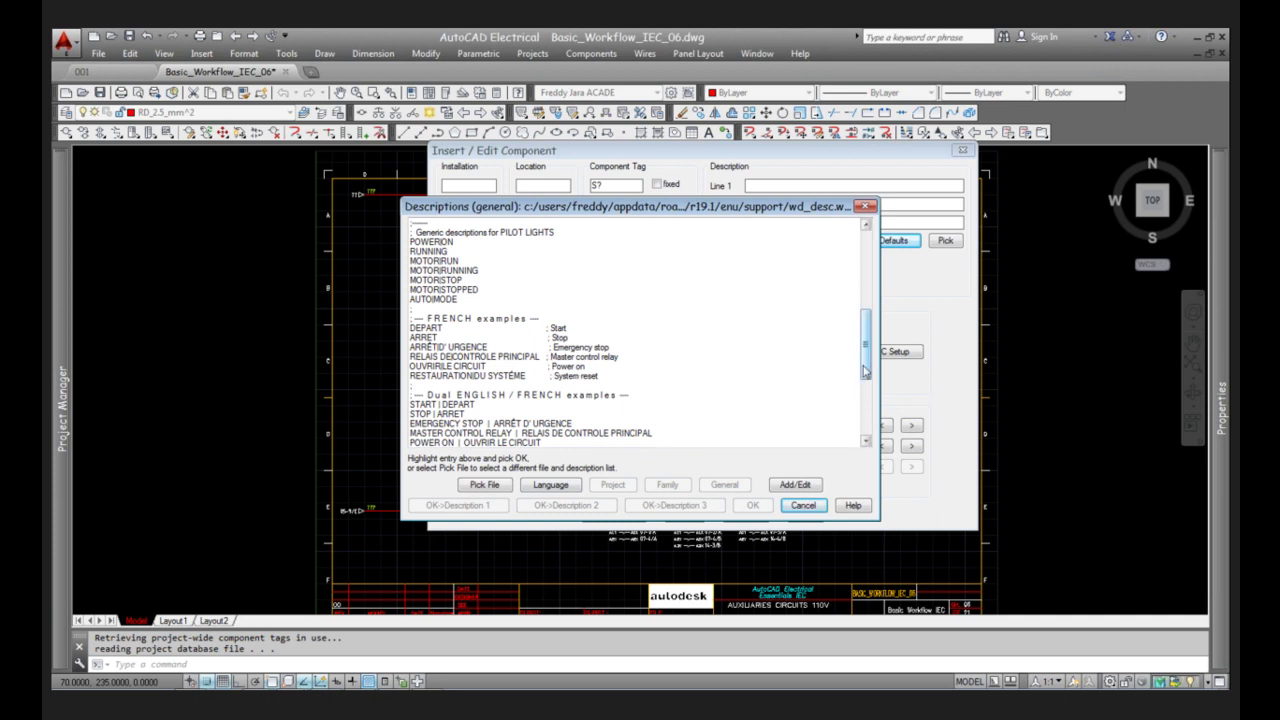
{"action": "left_click_drag", "start_coordinate": [866, 374], "coordinate": [866, 309]}
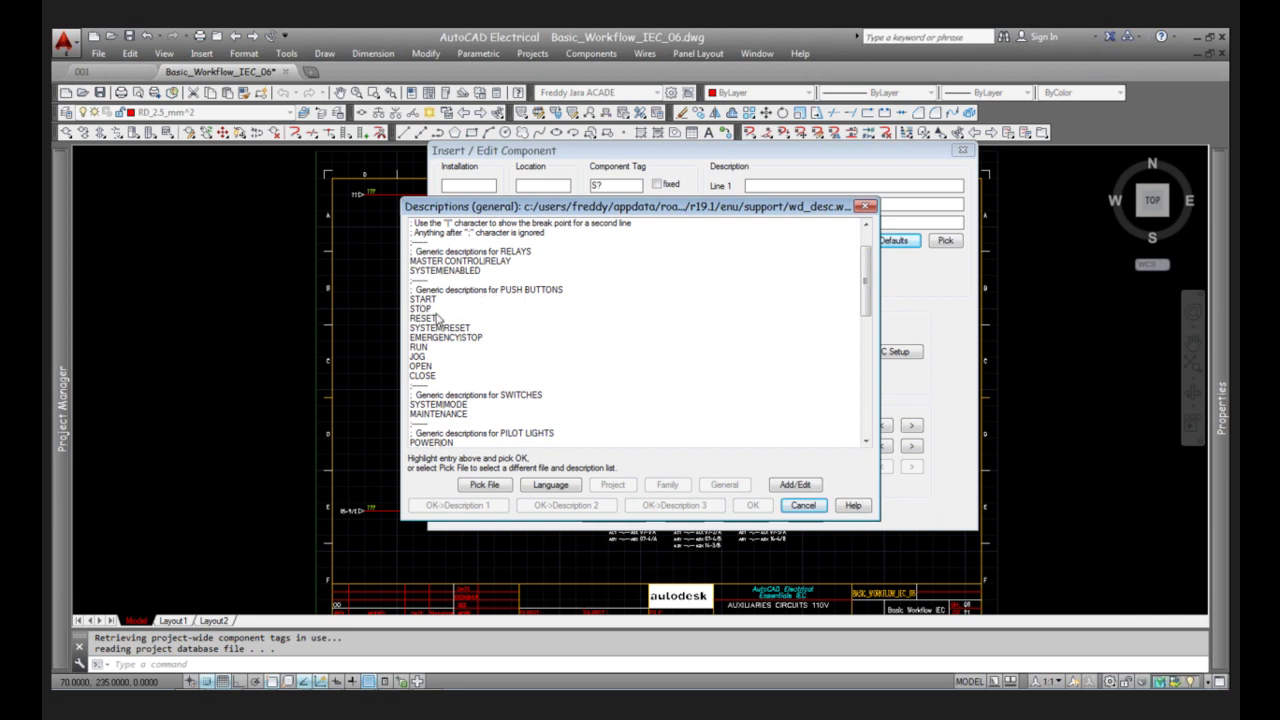
{"action": "left_click", "coordinate": [441, 340]}
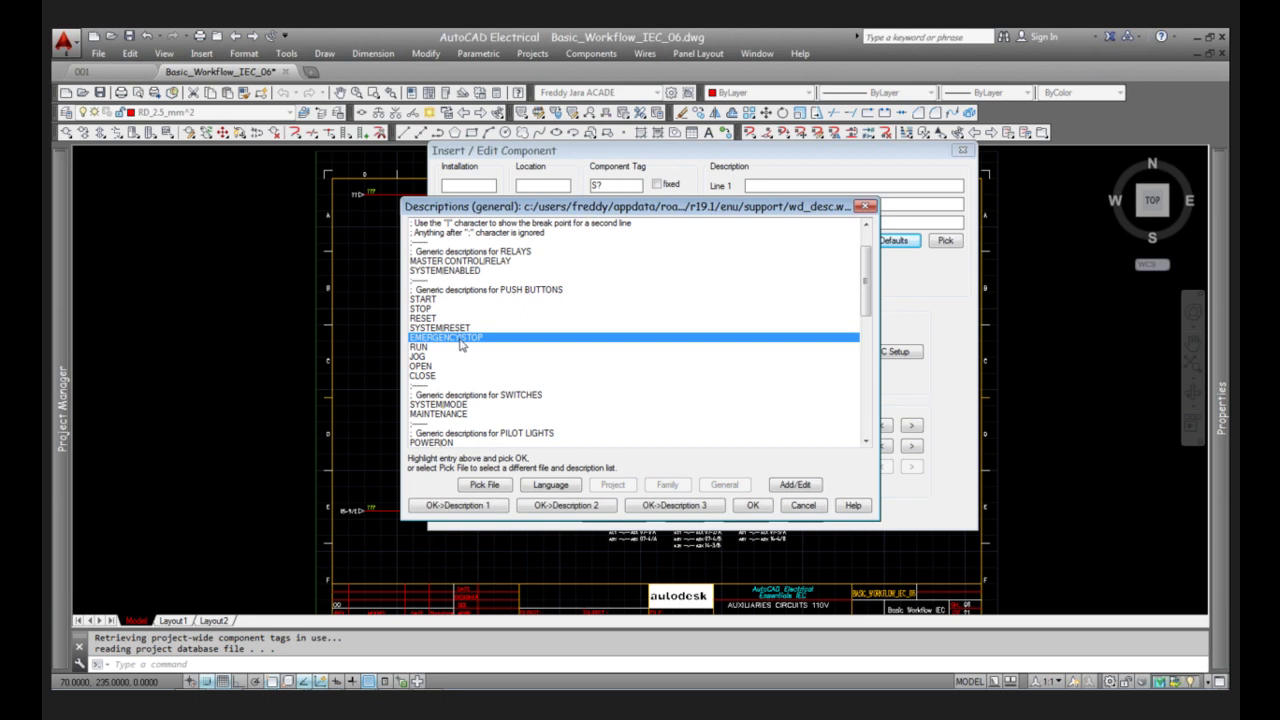
{"action": "double_click", "coordinate": [460, 340]}
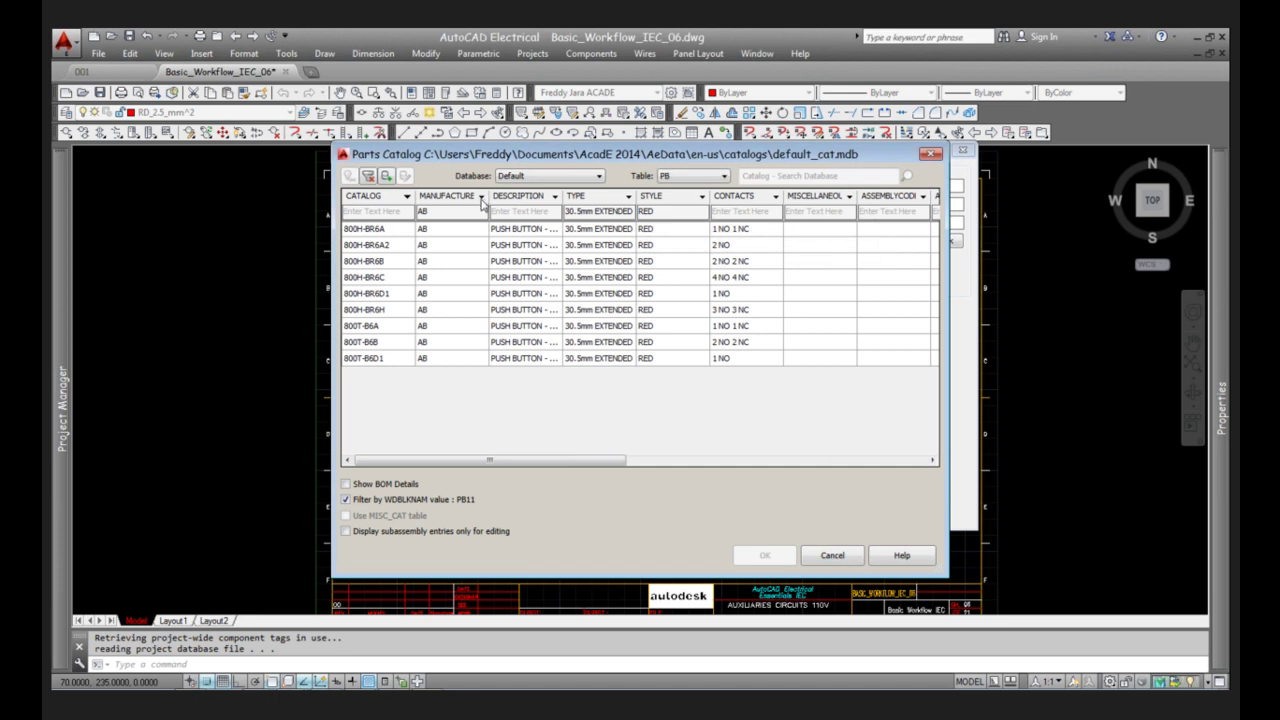
- Filter the parts catalog to manufacturer SIEMENS instead of AB, assign part 3SB3606-0AA01 to the push button, and accept the component
{"action": "left_click", "coordinate": [481, 198]}
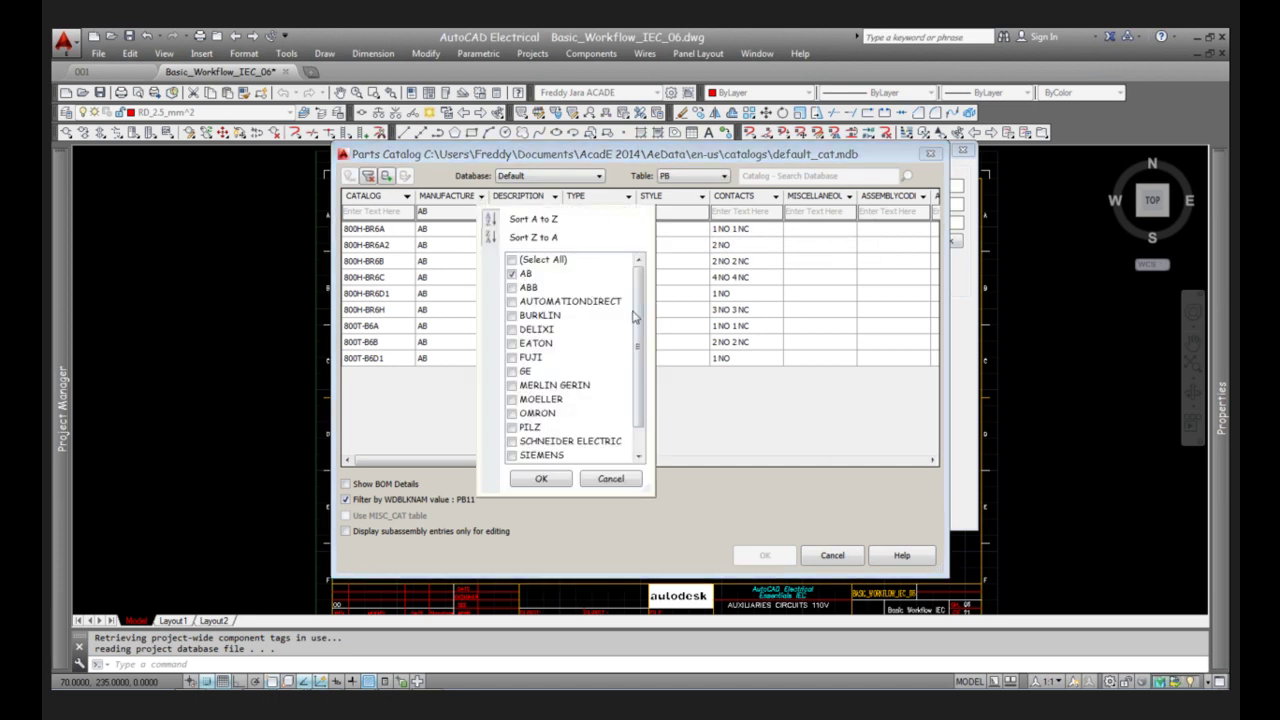
{"action": "scroll", "coordinate": [645, 321], "scroll_direction": "down", "scroll_amount": 1}
{"action": "left_click", "coordinate": [511, 427]}
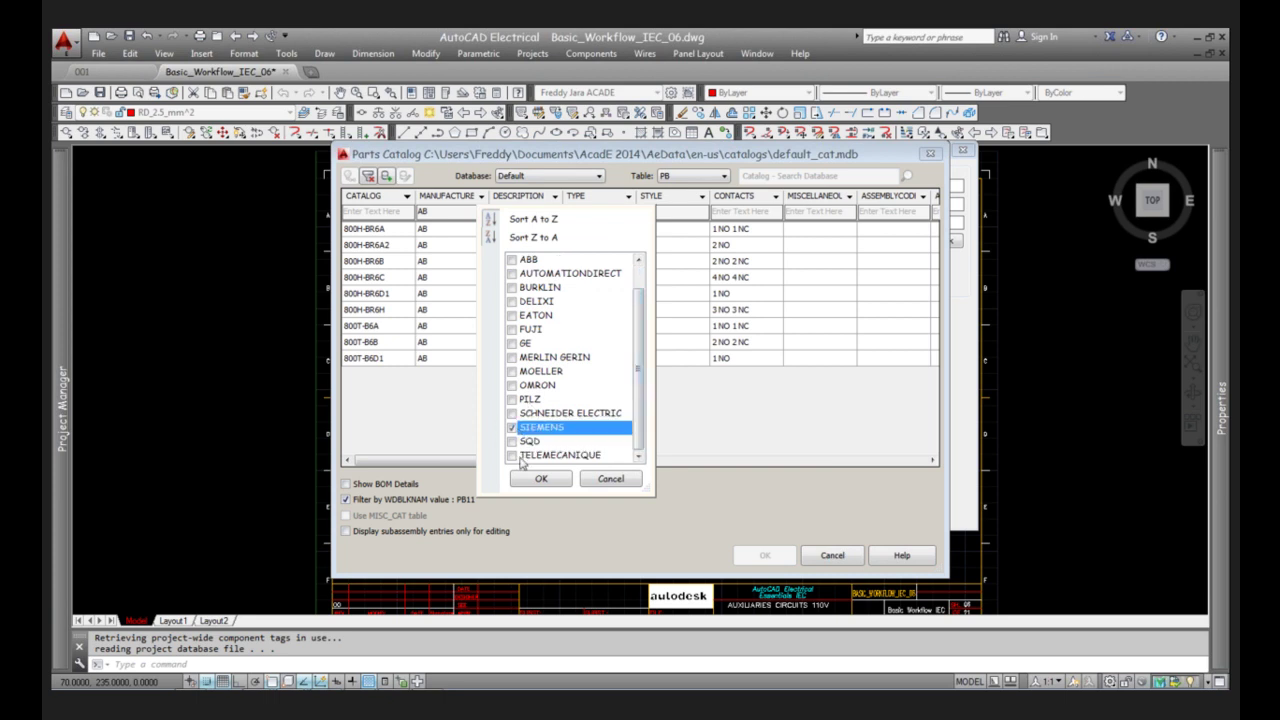
{"action": "left_click", "coordinate": [540, 480]}
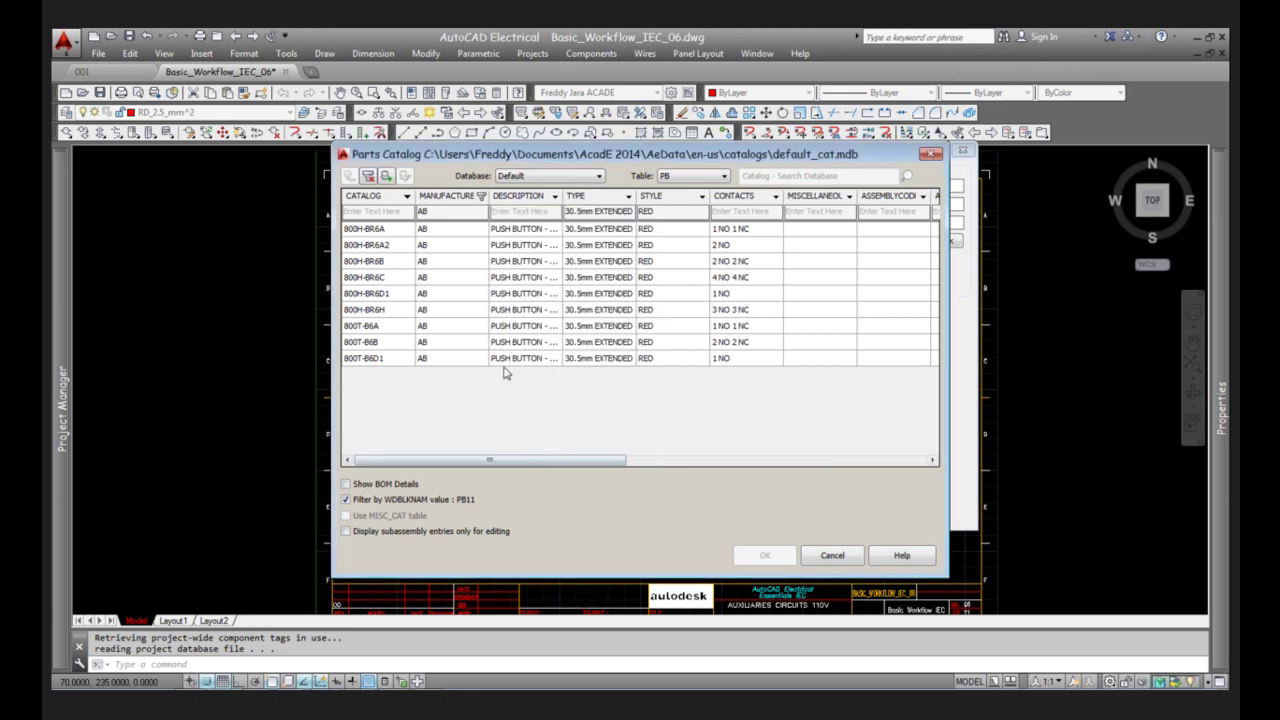
{"action": "left_click", "coordinate": [483, 199]}
{"action": "left_click", "coordinate": [481, 196]}
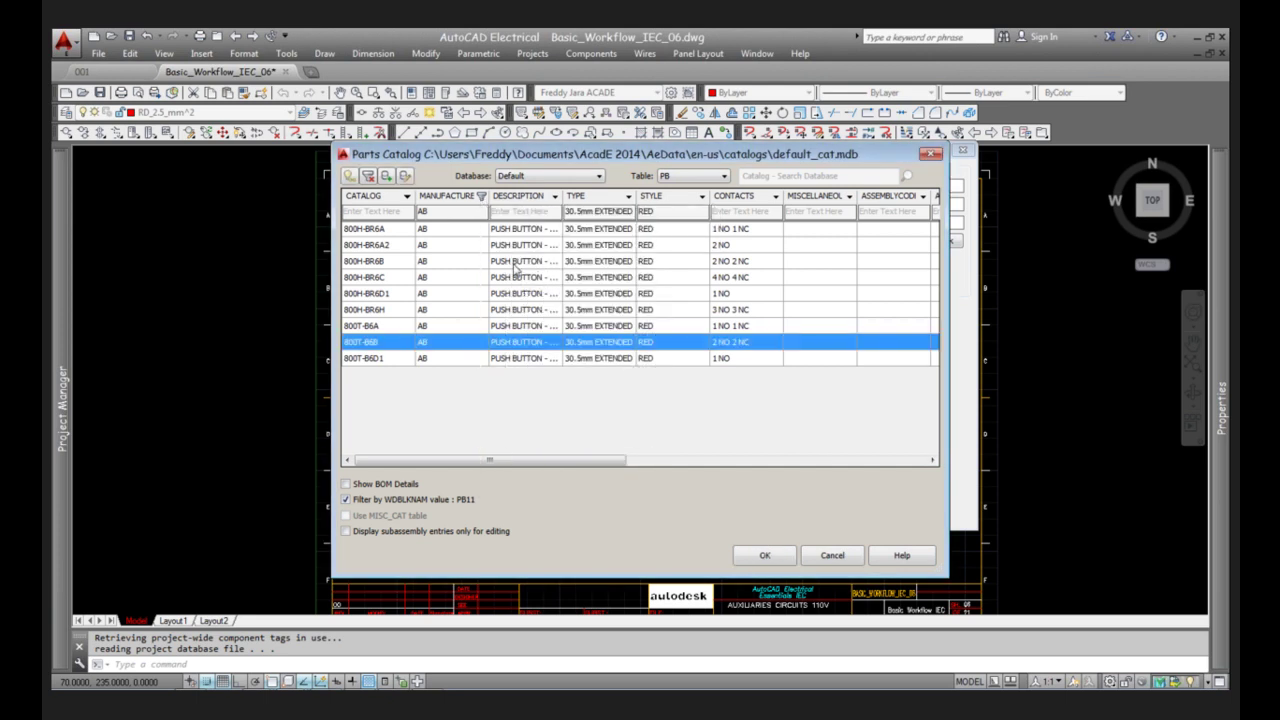
{"action": "left_click", "coordinate": [541, 479]}
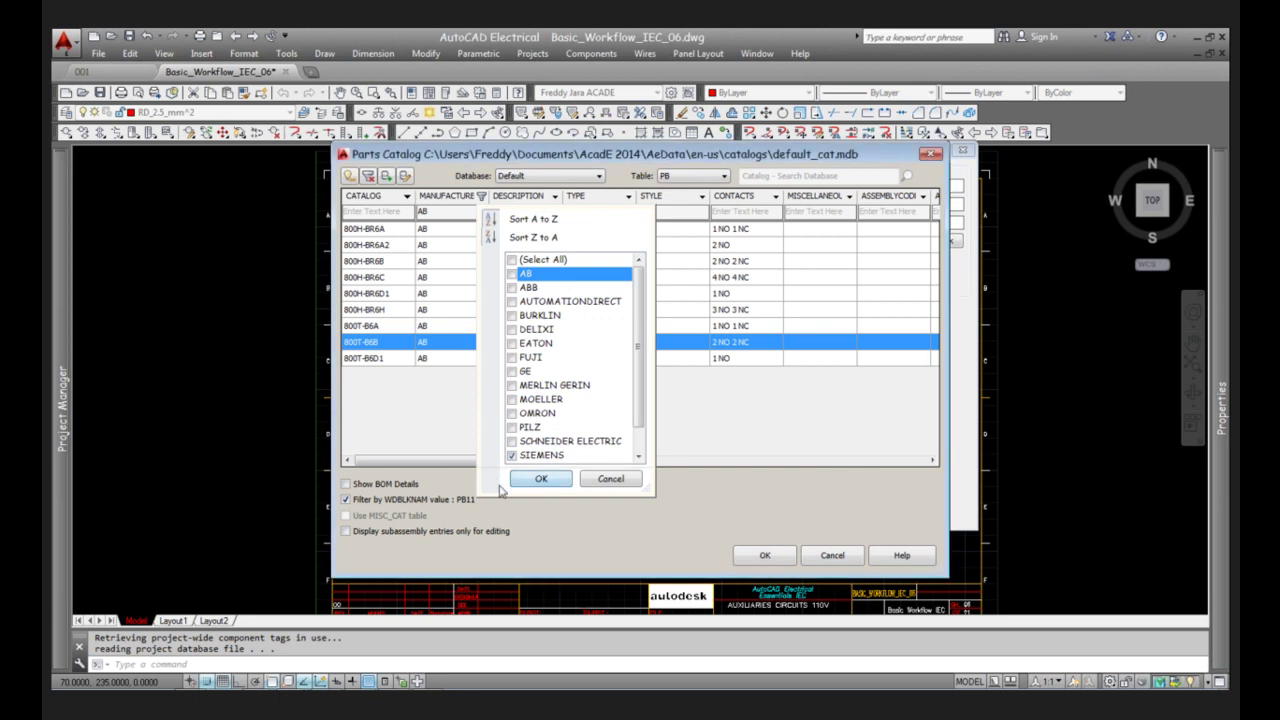
{"action": "left_click", "coordinate": [380, 230]}
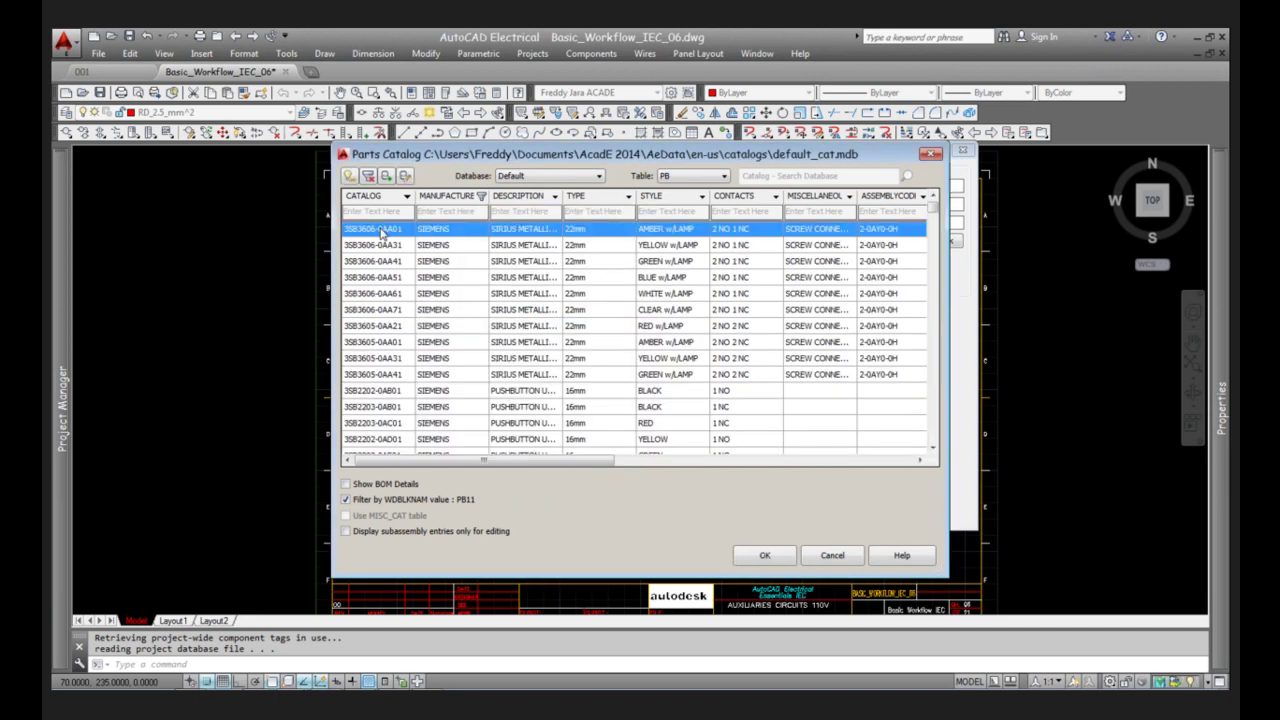
{"action": "double_click", "coordinate": [380, 230]}
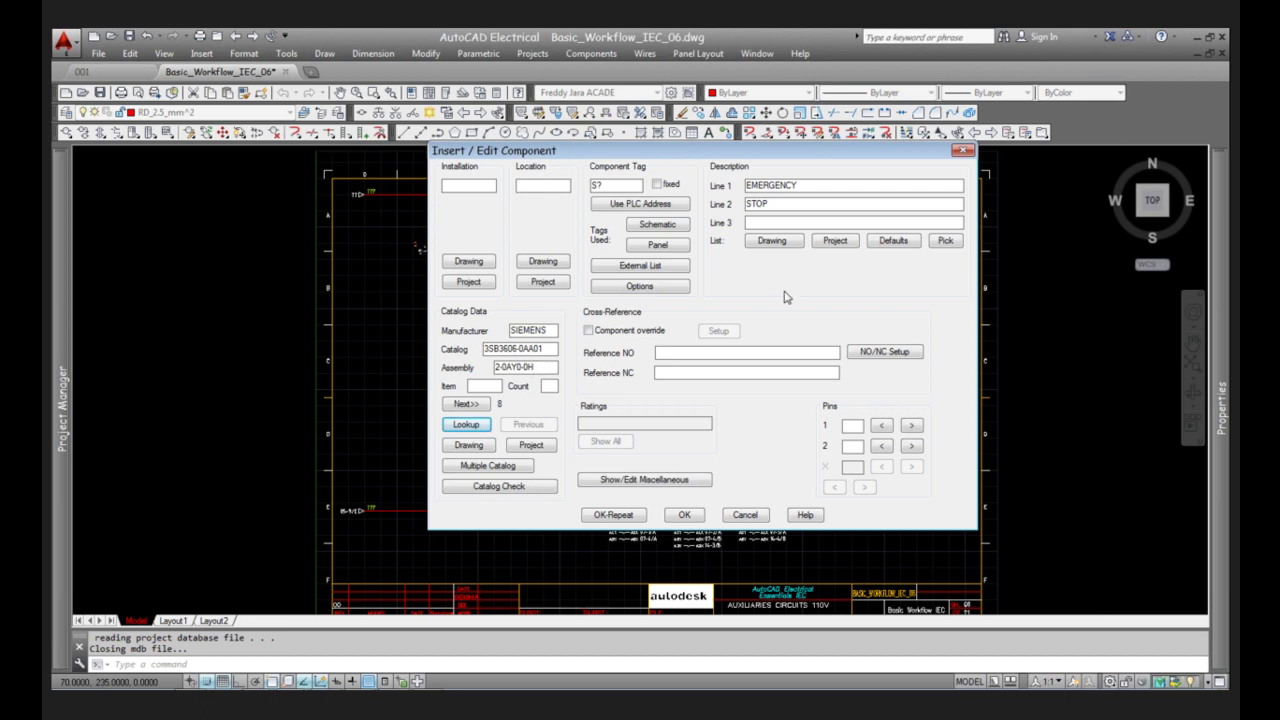
{"action": "left_click", "coordinate": [685, 515]}
- Examine the emergency stop push button's symbol, tag and description on the column 1 wire
{"action": "scroll", "coordinate": [380, 268], "scroll_direction": "up", "scroll_amount": 2}
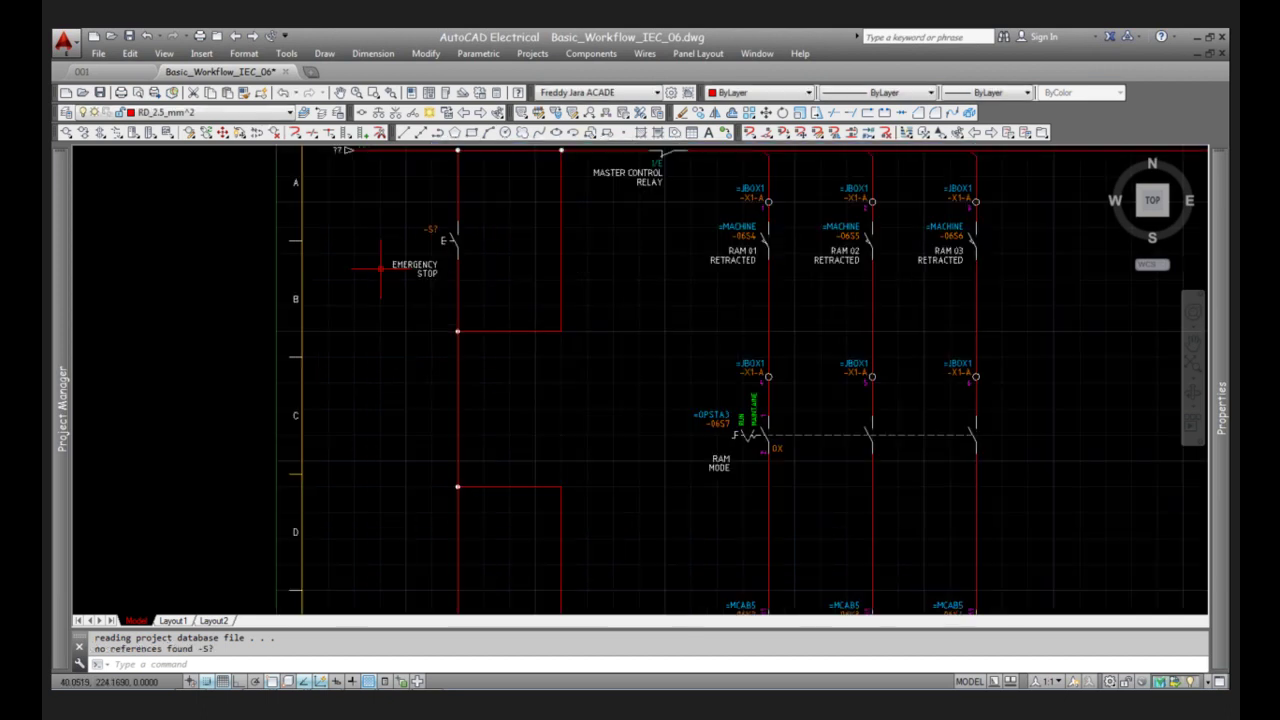
{"action": "scroll", "coordinate": [503, 318], "scroll_direction": "up", "scroll_amount": 2}
{"action": "scroll", "coordinate": [503, 310], "scroll_direction": "down", "scroll_amount": 5}
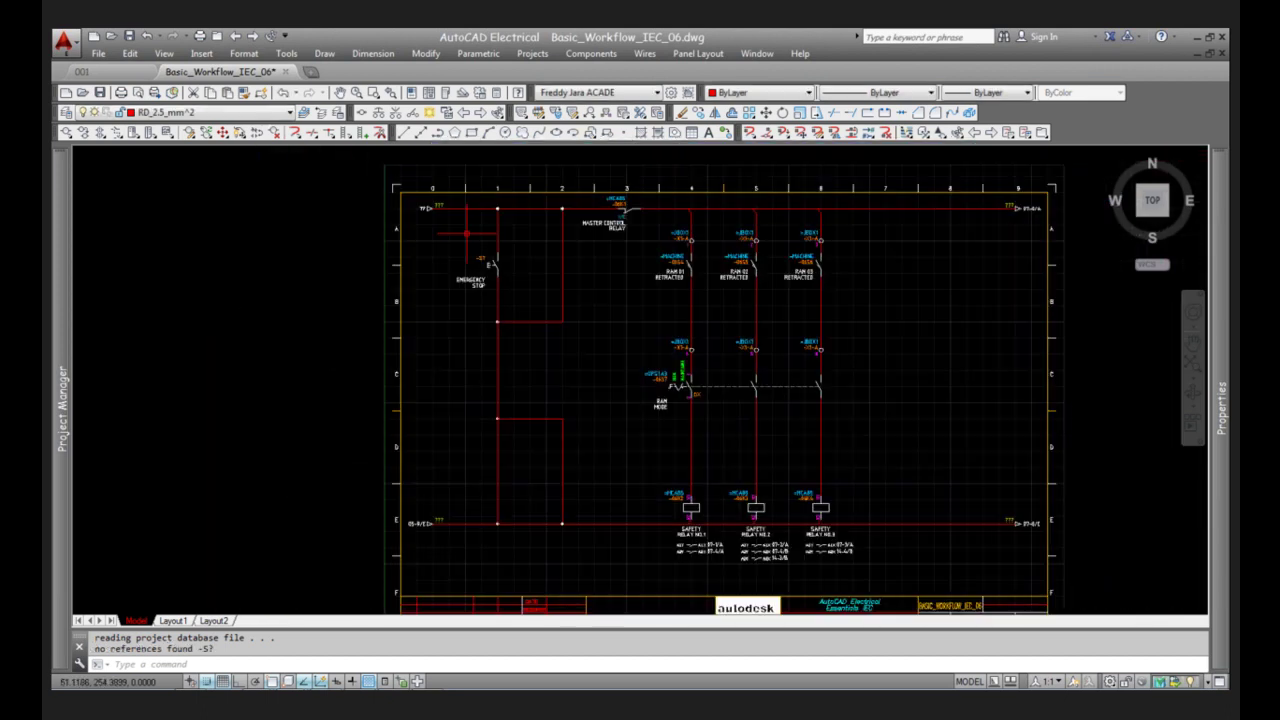
{"action": "scroll", "coordinate": [504, 296], "scroll_direction": "up", "scroll_amount": 6}
{"action": "scroll", "coordinate": [505, 293], "scroll_direction": "up", "scroll_amount": 4}
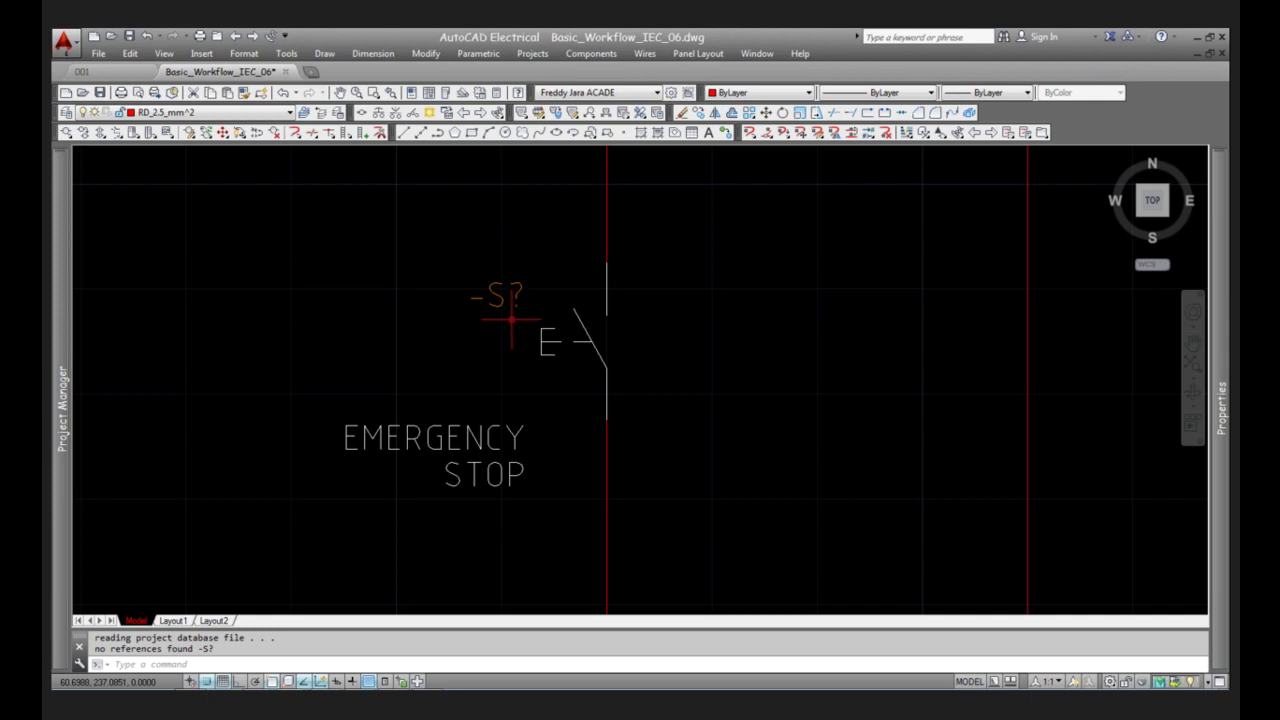
{"action": "scroll", "coordinate": [486, 333], "scroll_direction": "down", "scroll_amount": 2}
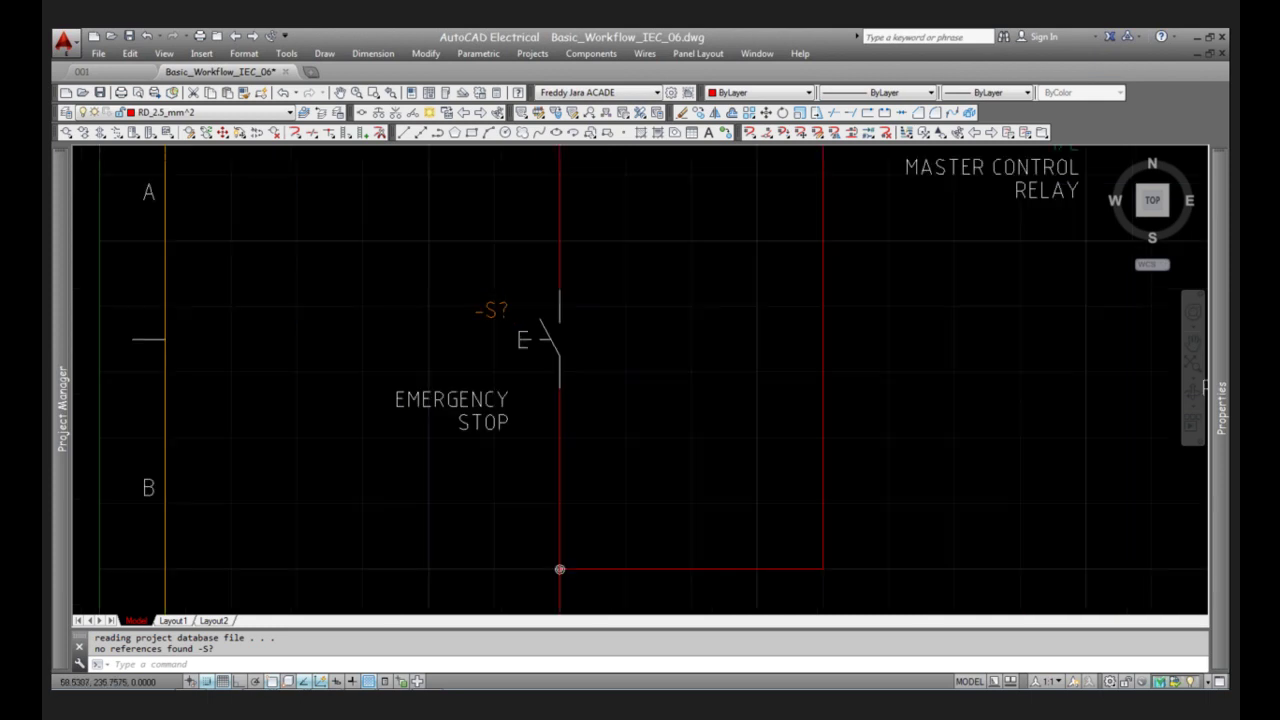
{"action": "scroll", "coordinate": [477, 284], "scroll_direction": "down", "scroll_amount": 6}
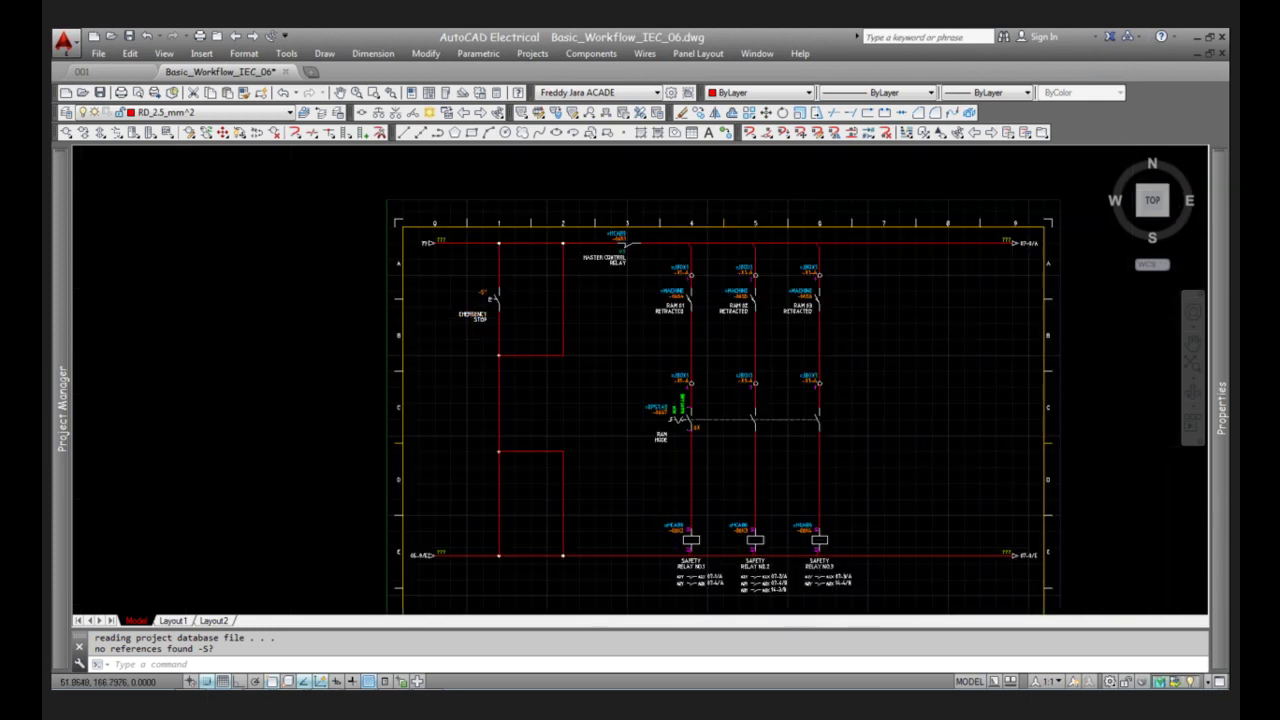
{"action": "scroll", "coordinate": [490, 295], "scroll_direction": "up", "scroll_amount": 2}
{"action": "scroll", "coordinate": [496, 240], "scroll_direction": "down", "scroll_amount": 2}
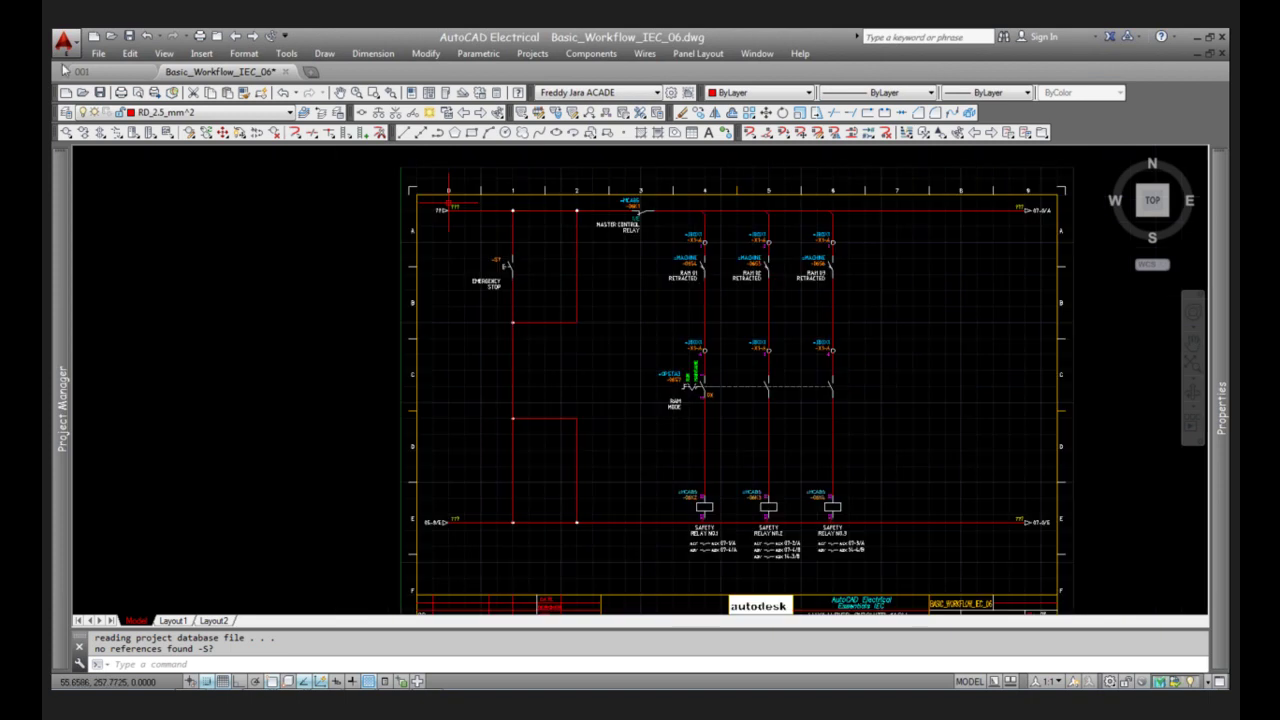
- Insert a relay coil on the column 1 wire, at the boundary of rows D and E
{"action": "mouse_move", "coordinate": [60, 155]}
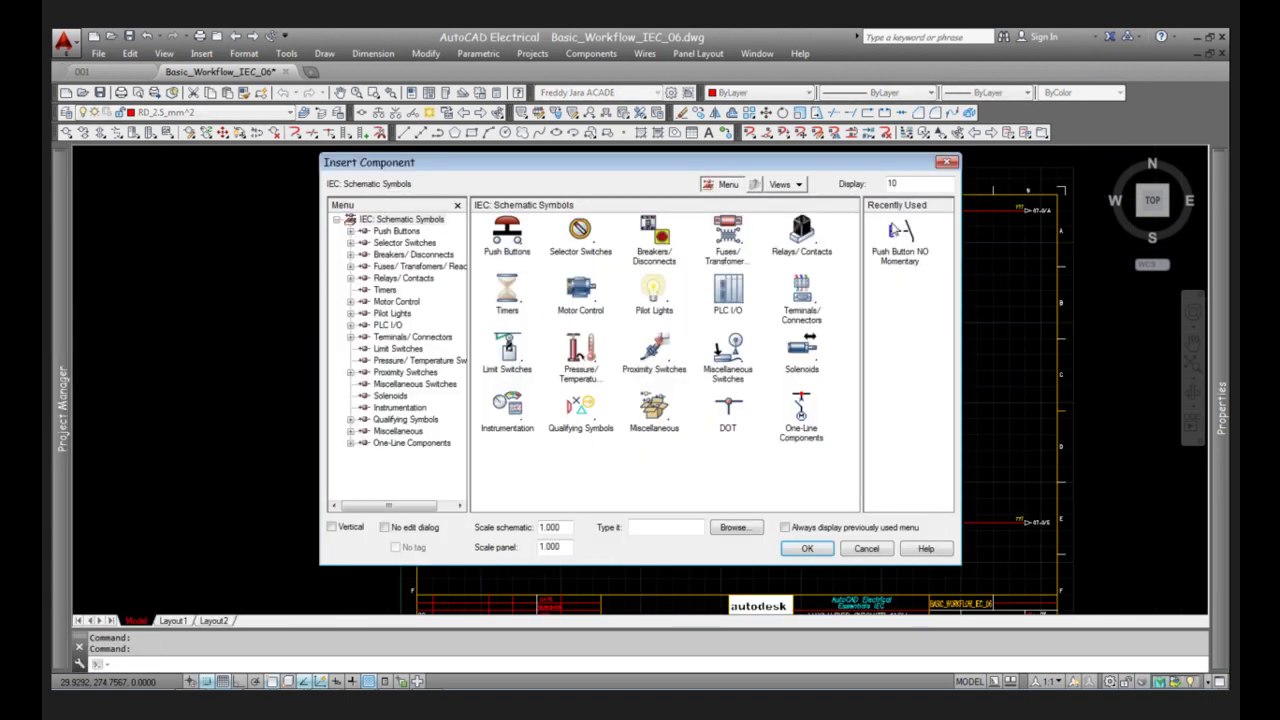
{"action": "left_click", "coordinate": [801, 235]}
{"action": "left_click", "coordinate": [507, 235]}
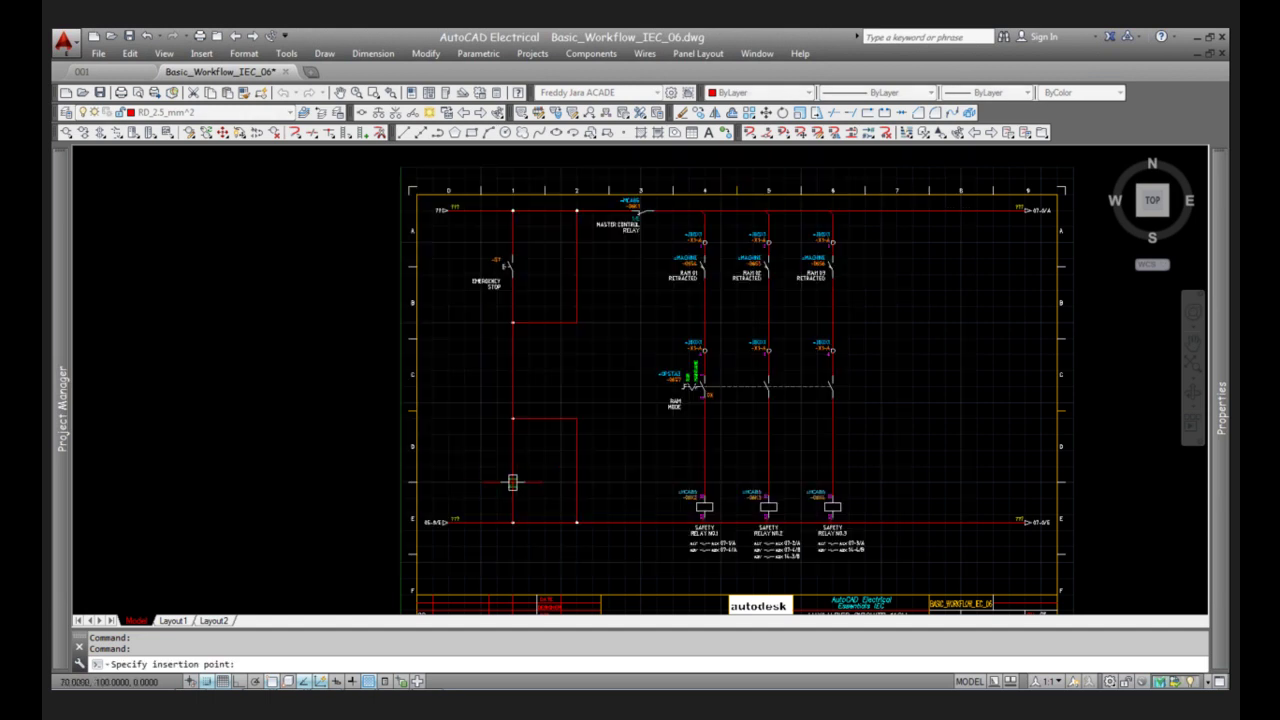
{"action": "left_click", "coordinate": [671, 480]}
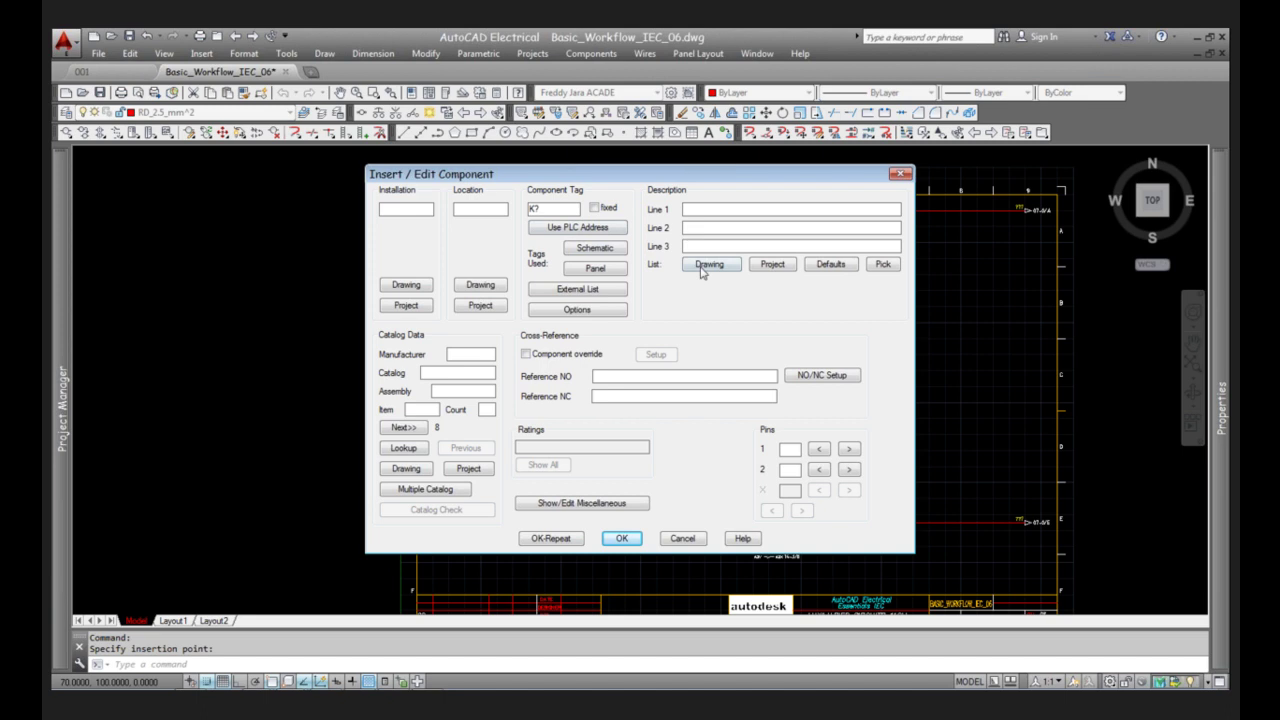
- Assign the default relay description MASTER CONTROL|RELAY to the coil
{"action": "left_click", "coordinate": [818, 272]}
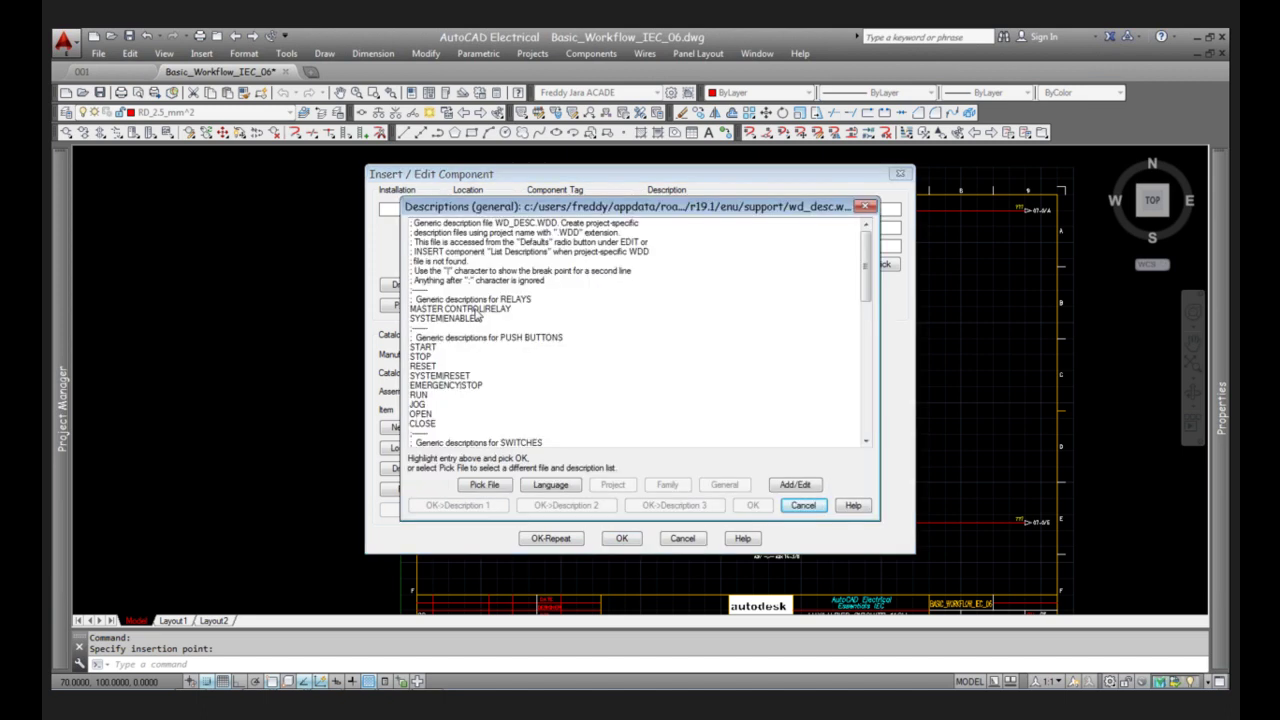
{"action": "left_click", "coordinate": [474, 310]}
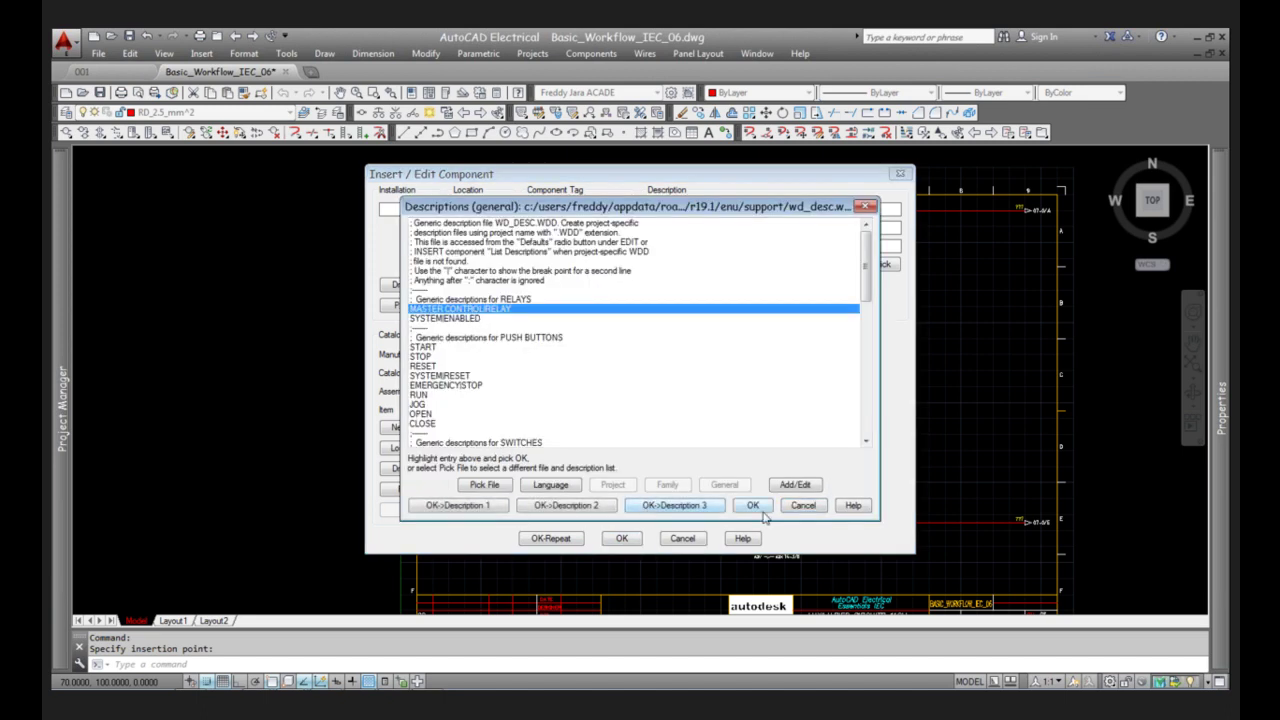
{"action": "left_click", "coordinate": [762, 509]}
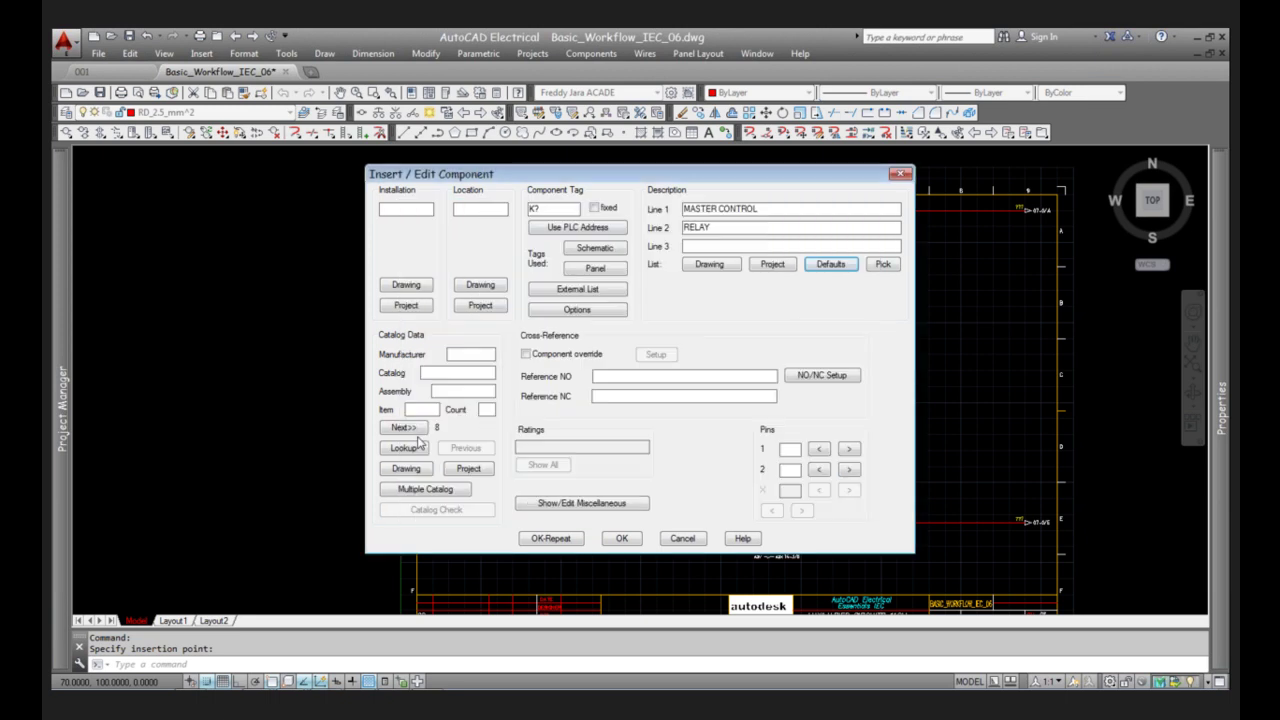
- Assign the AB catalog part 700-CFZ1420KJ to the master control relay coil, accept the component, and view its symbol
{"action": "left_click", "coordinate": [404, 449]}
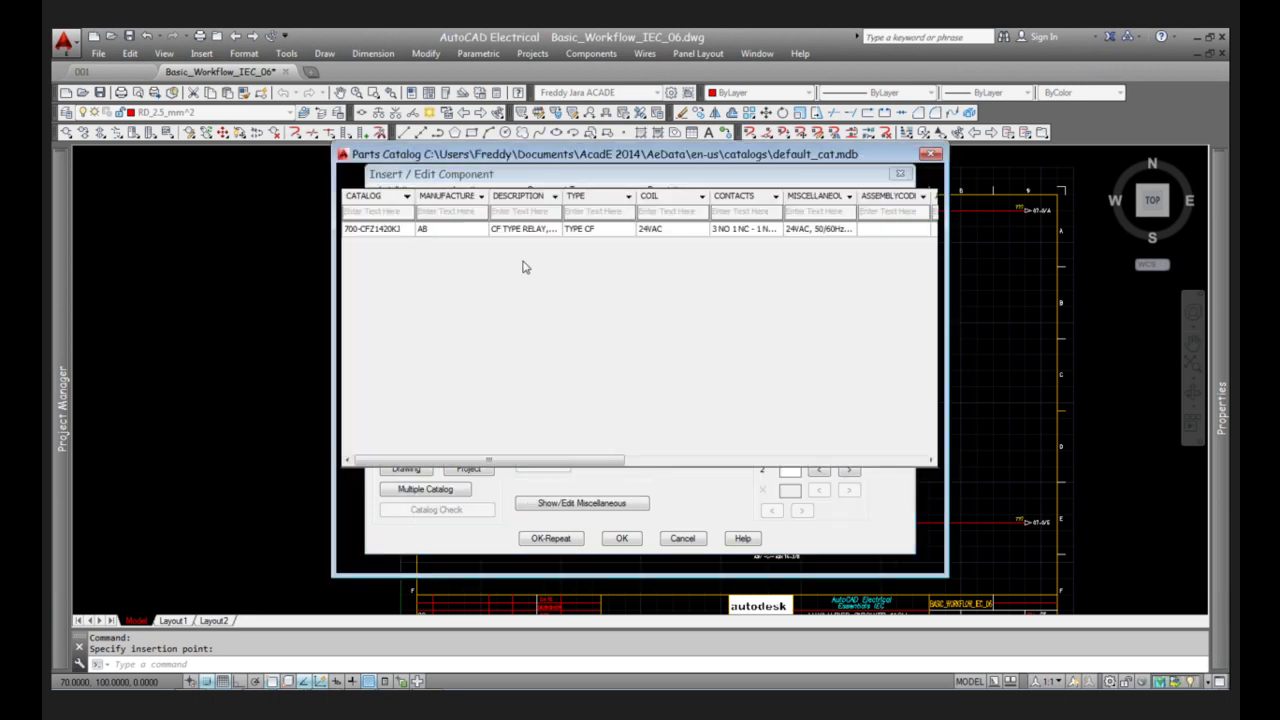
{"action": "left_click", "coordinate": [749, 551]}
{"action": "left_click", "coordinate": [621, 538]}
{"action": "scroll", "coordinate": [528, 429], "scroll_direction": "up", "scroll_amount": 4}
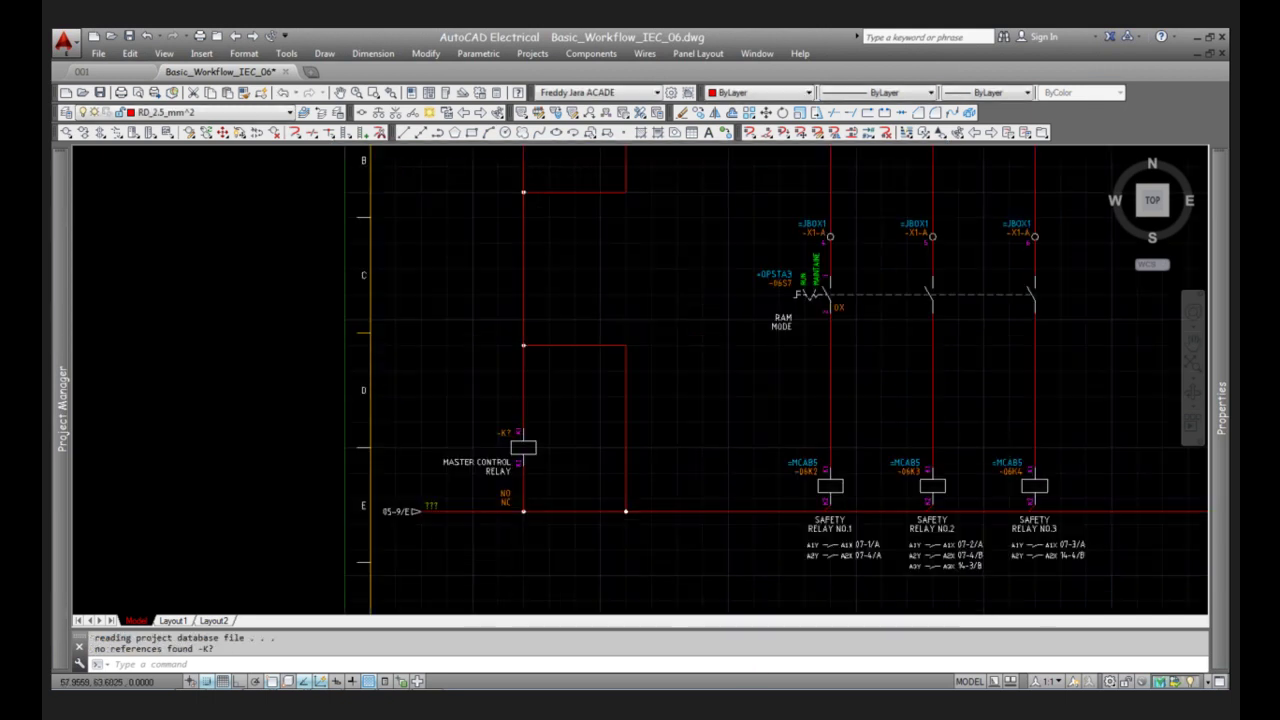
{"action": "scroll", "coordinate": [528, 429], "scroll_direction": "up", "scroll_amount": 2}
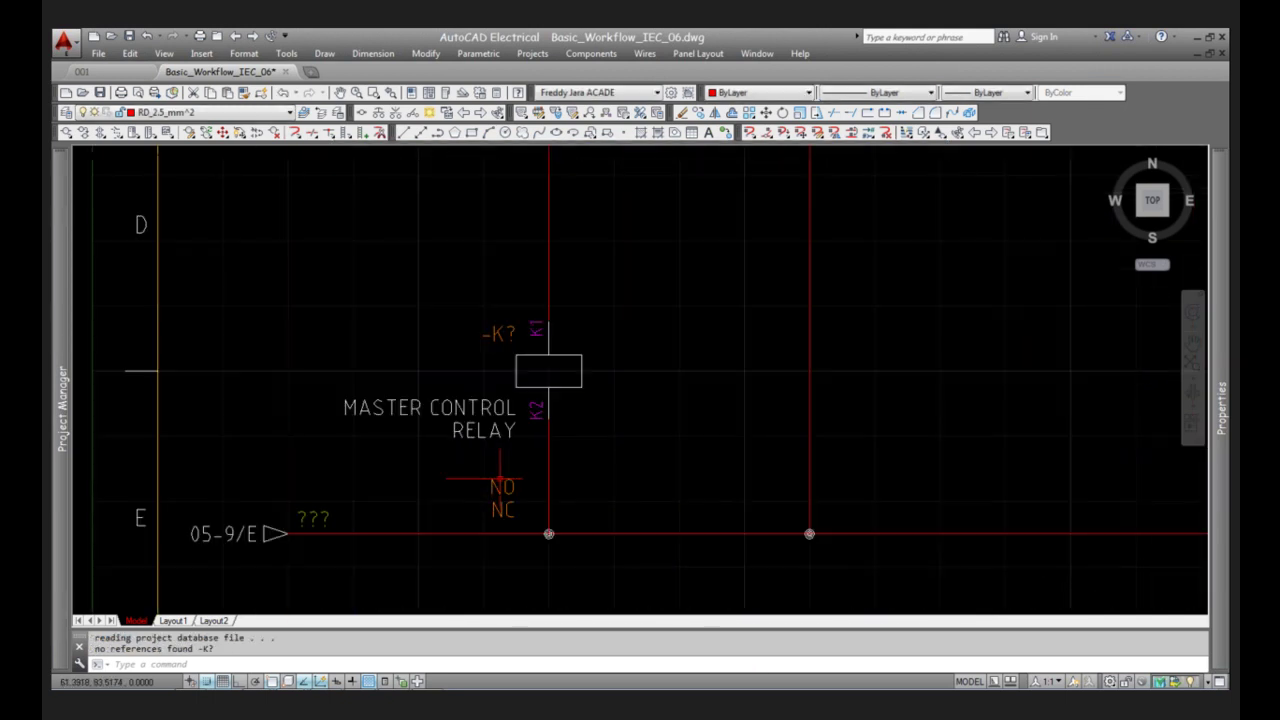